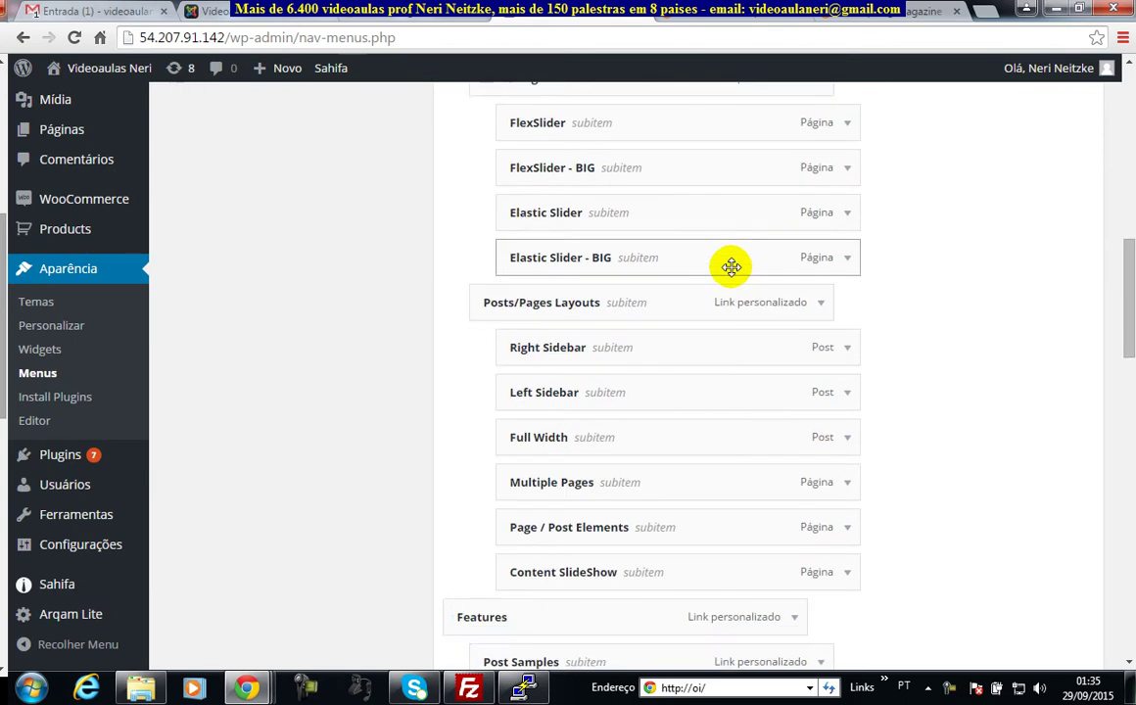
Assign Main Menu to the theme's Primary Navigation position and save the menu positions
{"action": "scroll", "coordinate": [732, 266], "scroll_direction": "up", "scroll_amount": 10}
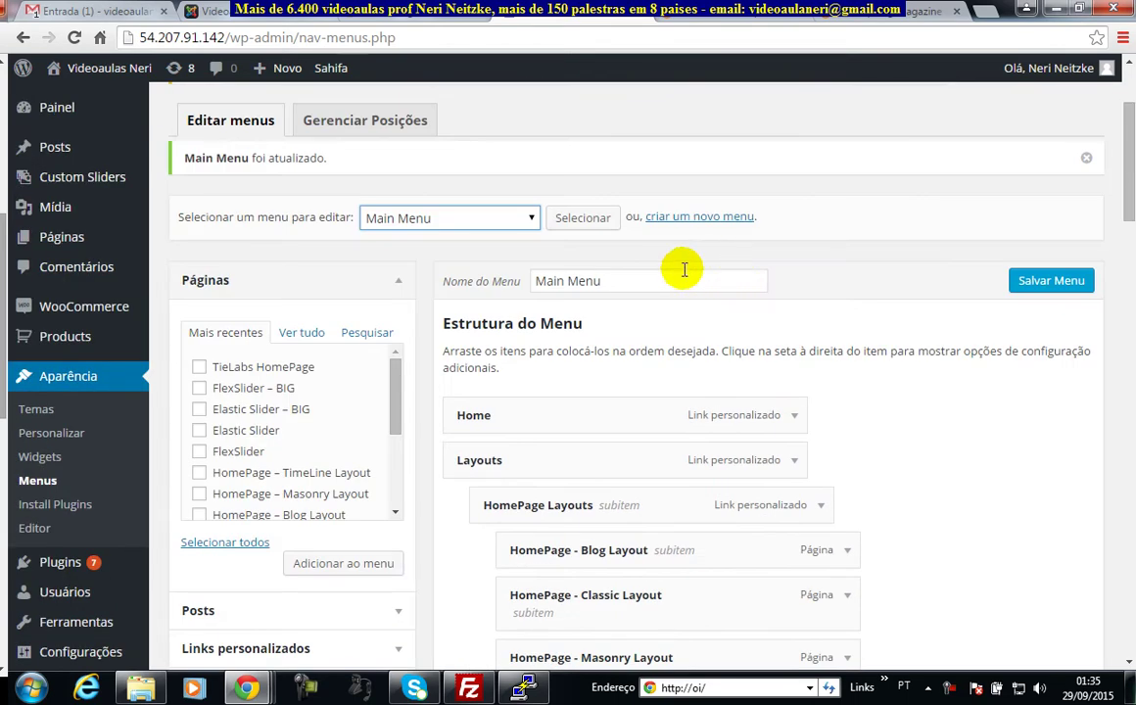
{"action": "left_click", "coordinate": [495, 219]}
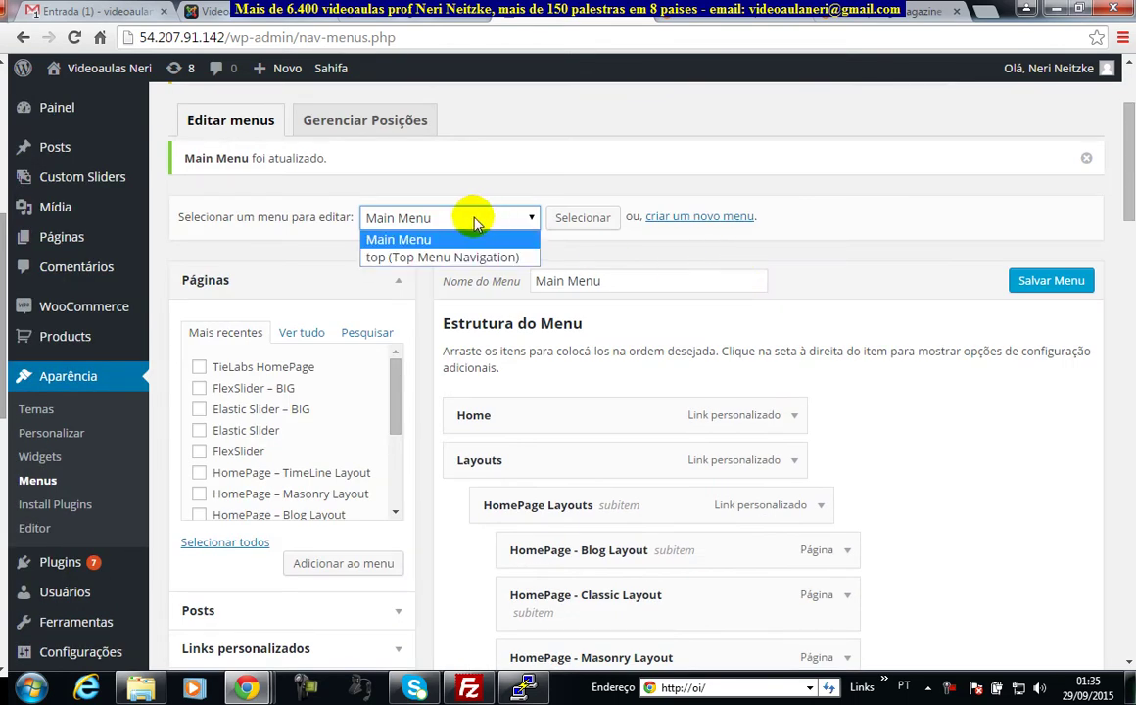
{"action": "left_click", "coordinate": [495, 218]}
{"action": "left_click", "coordinate": [322, 120]}
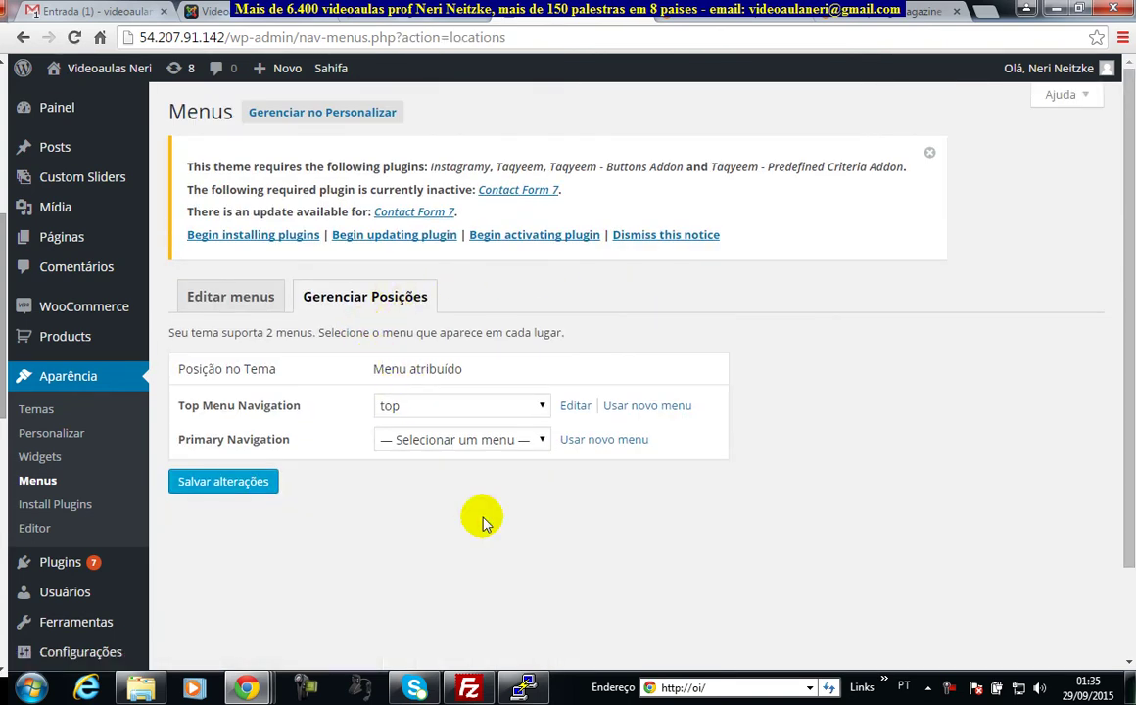
{"action": "left_click", "coordinate": [426, 439]}
{"action": "left_click", "coordinate": [425, 479]}
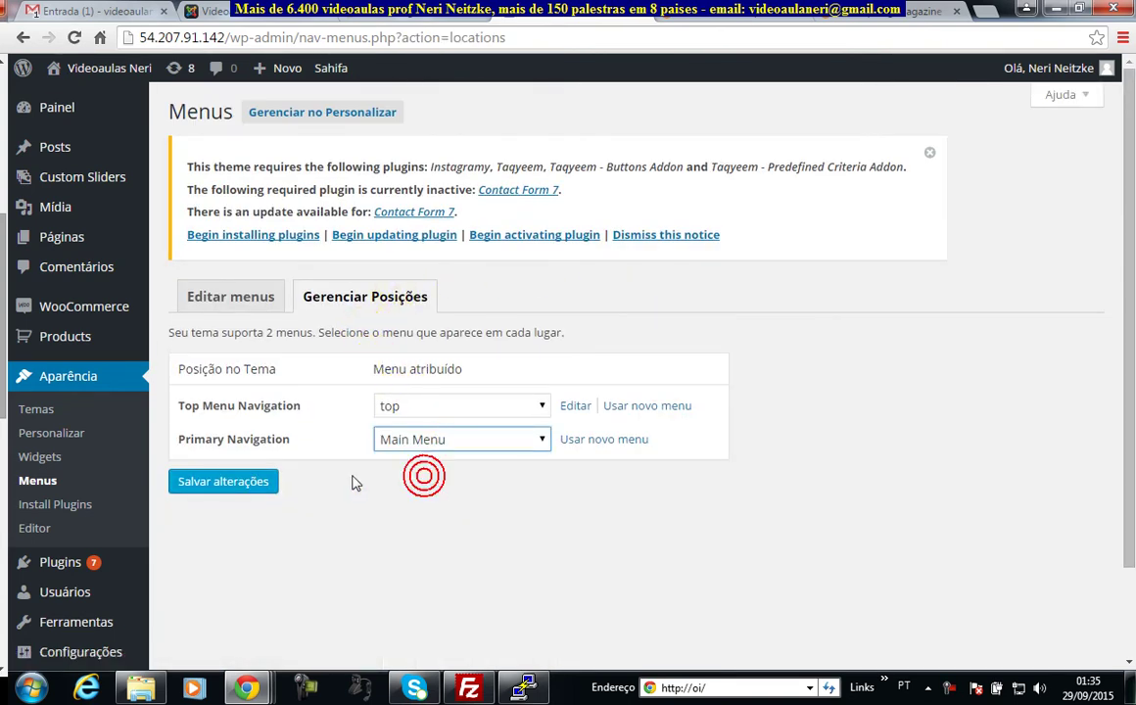
{"action": "left_click", "coordinate": [224, 487]}
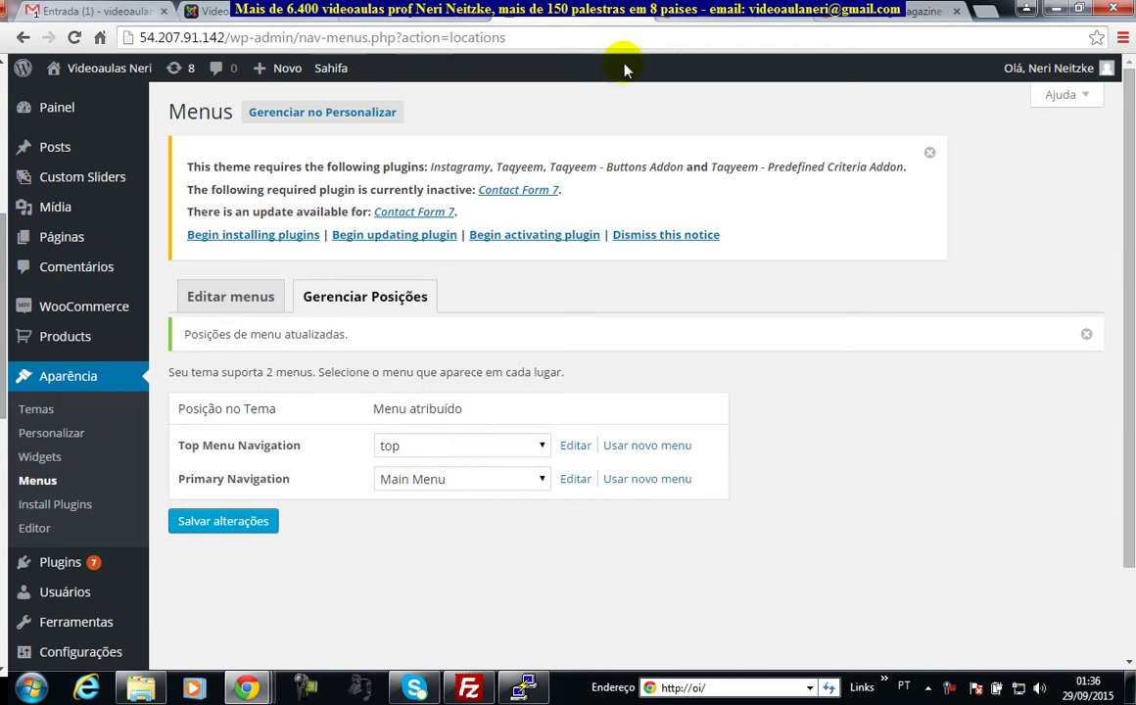
Check the theme position settings of Main Menu and reload the site's home page to view its navigation bar
{"action": "left_click", "coordinate": [208, 295]}
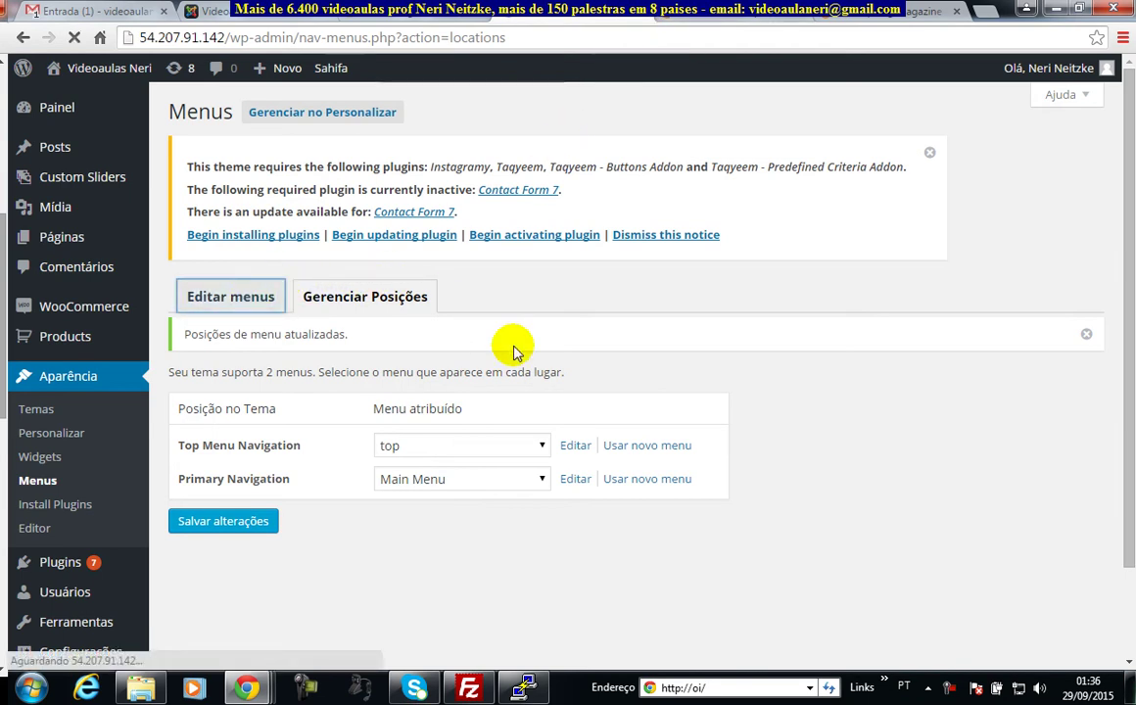
{"action": "scroll", "coordinate": [626, 428], "scroll_direction": "down", "scroll_amount": 5}
{"action": "scroll", "coordinate": [627, 431], "scroll_direction": "down", "scroll_amount": 15}
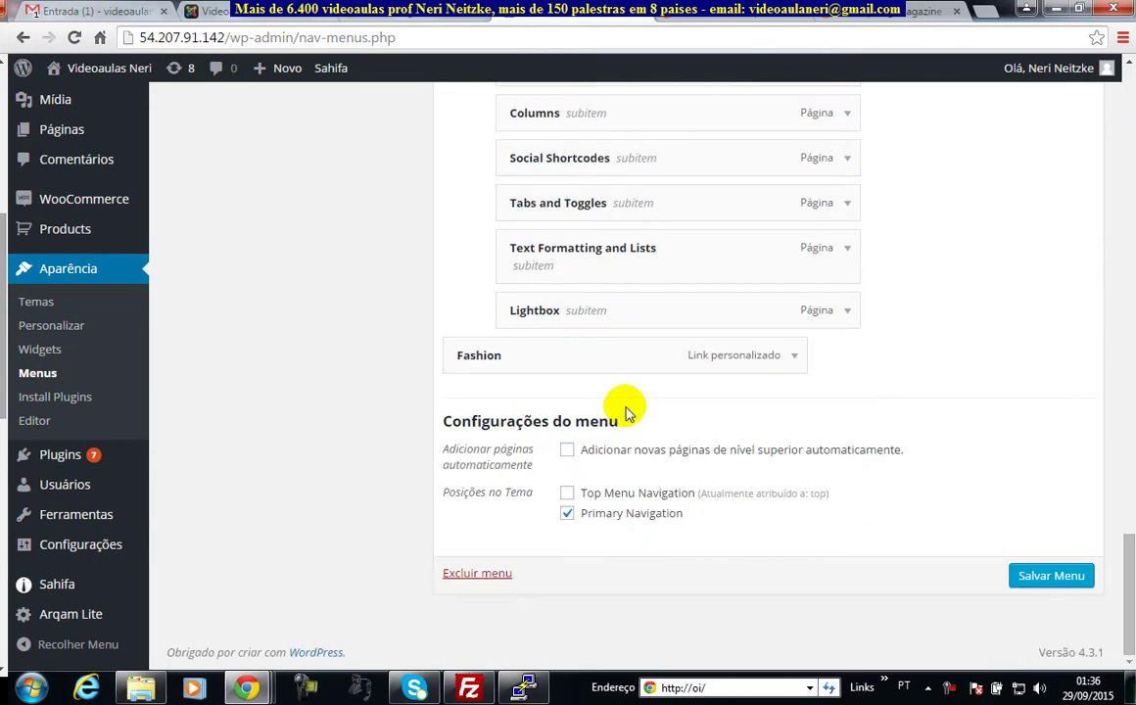
{"action": "scroll", "coordinate": [626, 411], "scroll_direction": "up", "scroll_amount": 10}
{"action": "left_click", "coordinate": [719, 14]}
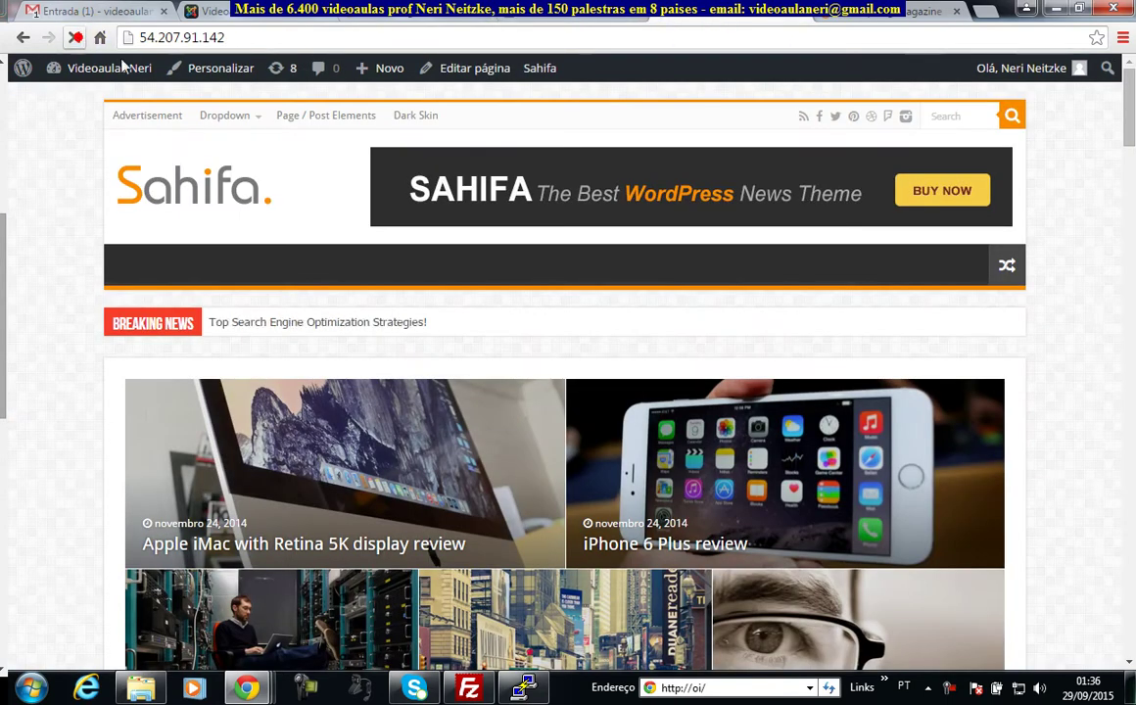
{"action": "left_click", "coordinate": [76, 38]}
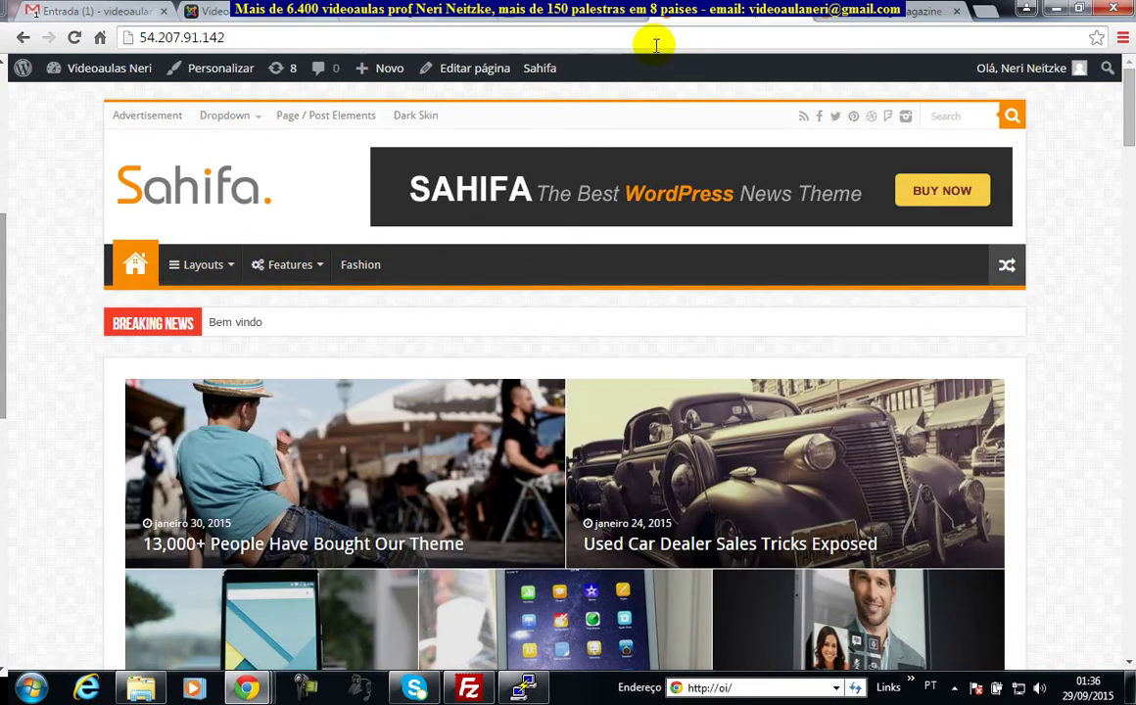
Try to add the Videoaulas category to Main Menu and save the menu
{"action": "left_click", "coordinate": [586, 17]}
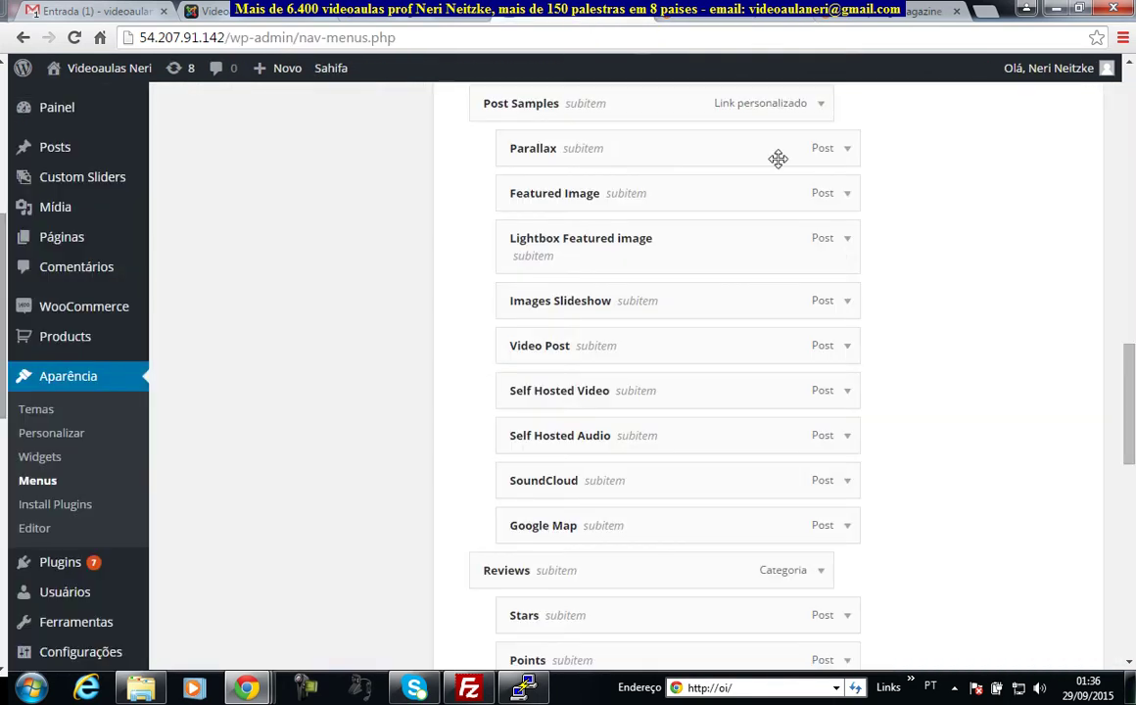
{"action": "scroll", "coordinate": [912, 297], "scroll_direction": "down", "scroll_amount": 3}
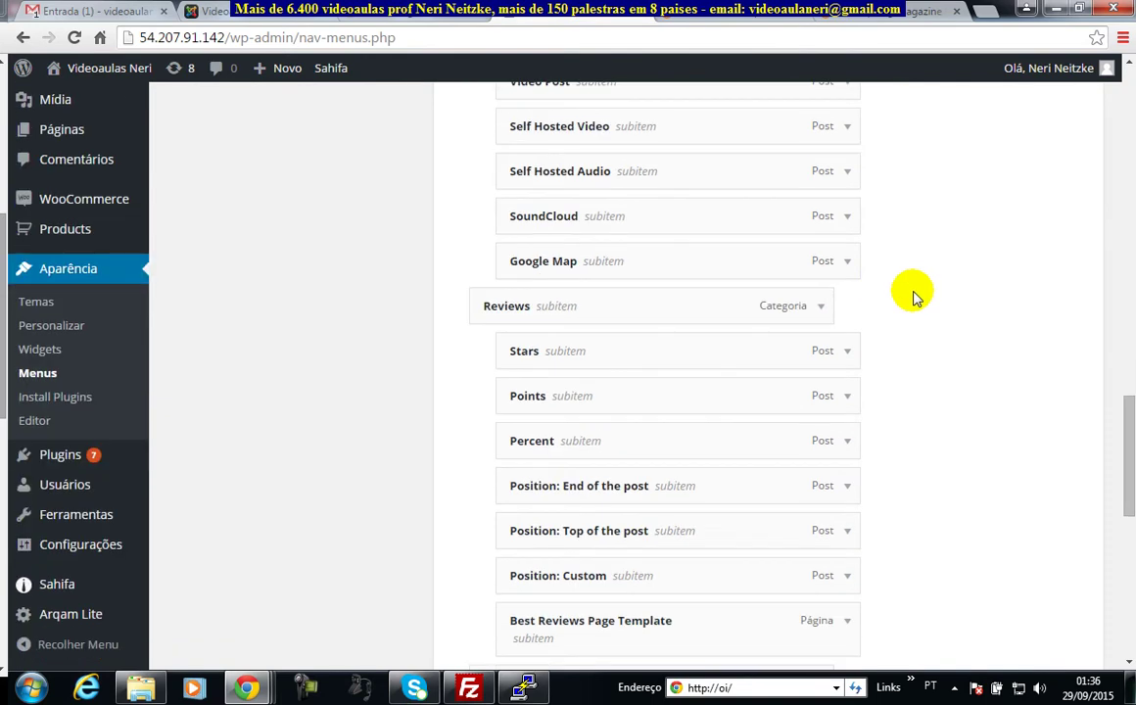
{"action": "scroll", "coordinate": [911, 297], "scroll_direction": "up", "scroll_amount": 15}
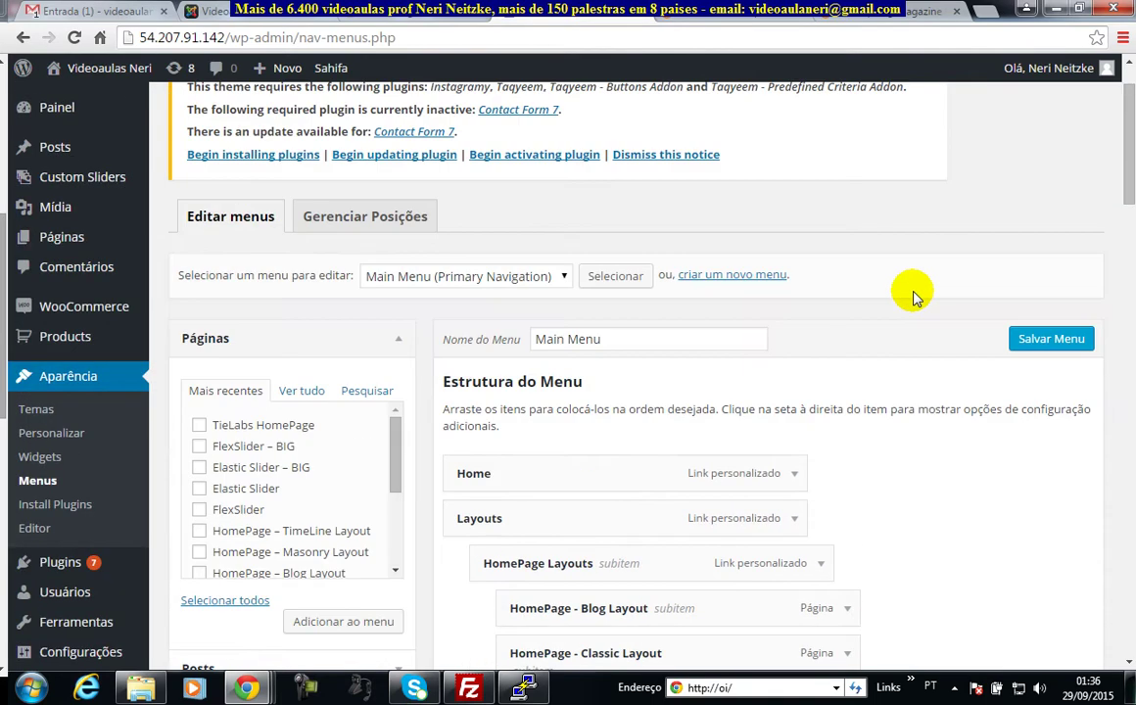
{"action": "scroll", "coordinate": [912, 297], "scroll_direction": "down", "scroll_amount": 3}
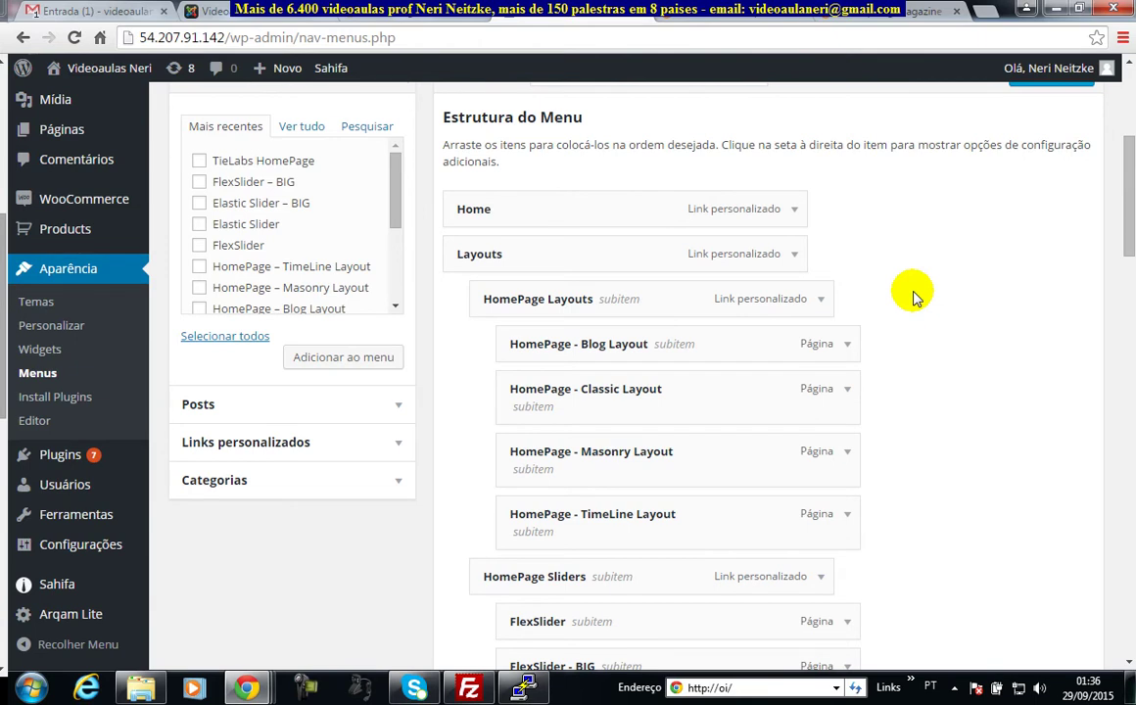
{"action": "scroll", "coordinate": [912, 297], "scroll_direction": "down", "scroll_amount": 8}
{"action": "scroll", "coordinate": [912, 296], "scroll_direction": "up", "scroll_amount": 6}
{"action": "left_click", "coordinate": [363, 320]}
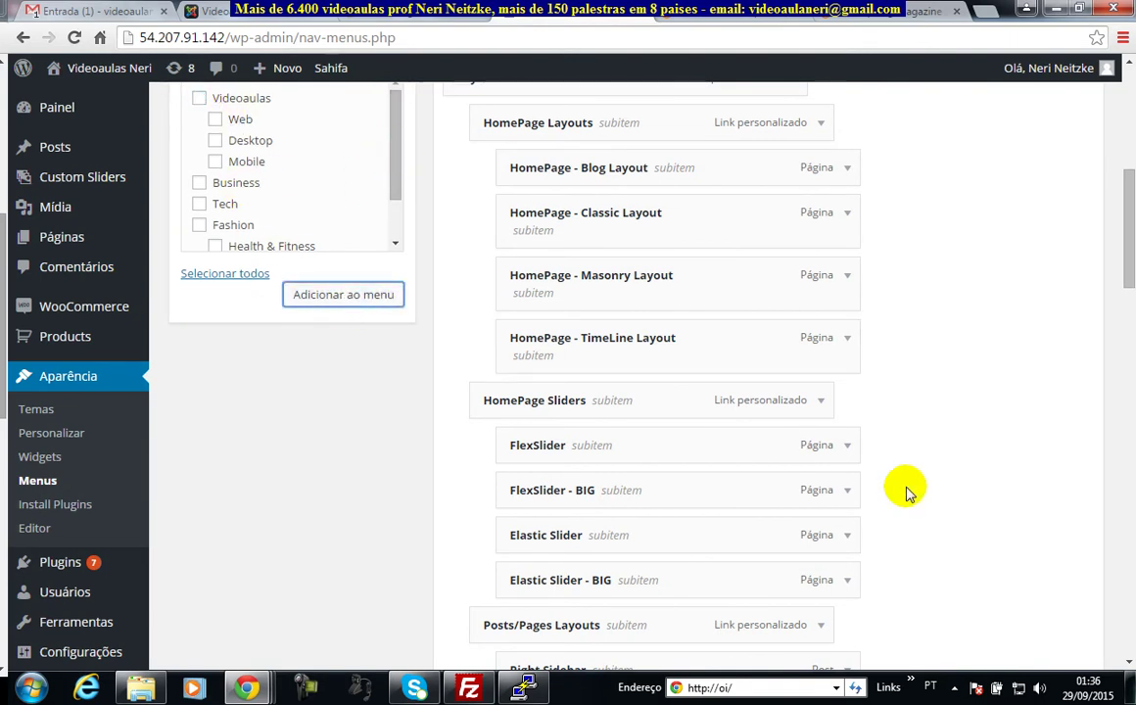
{"action": "scroll", "coordinate": [905, 490], "scroll_direction": "down", "scroll_amount": 15}
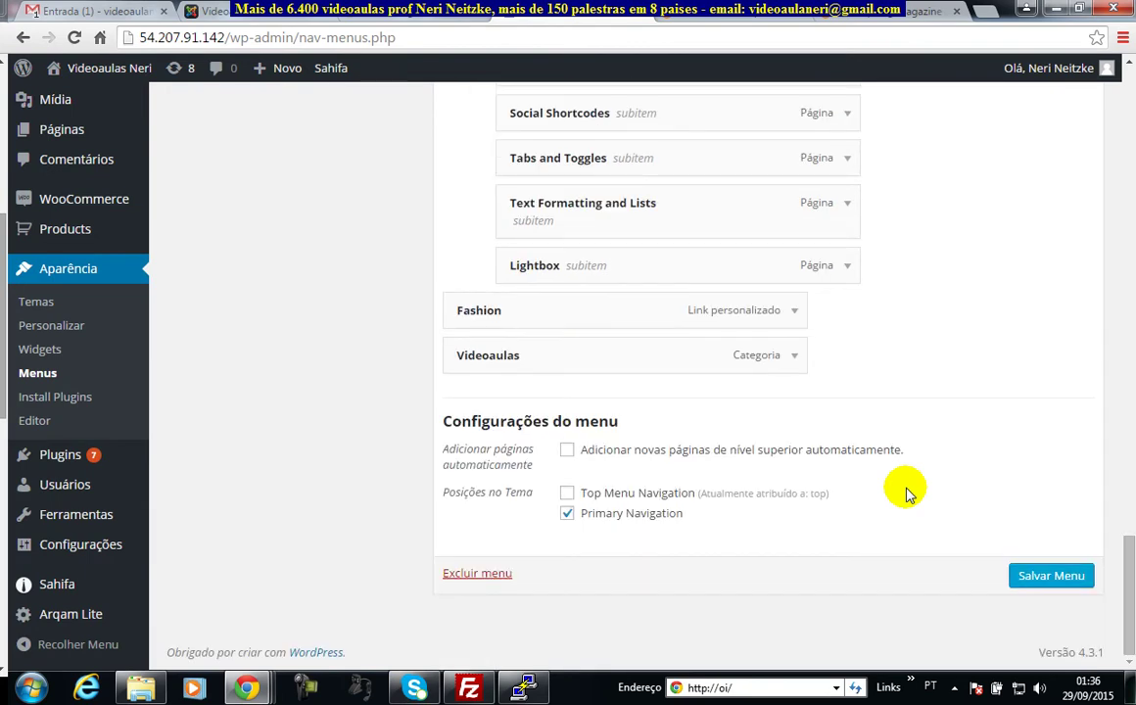
{"action": "scroll", "coordinate": [907, 460], "scroll_direction": "up", "scroll_amount": 15}
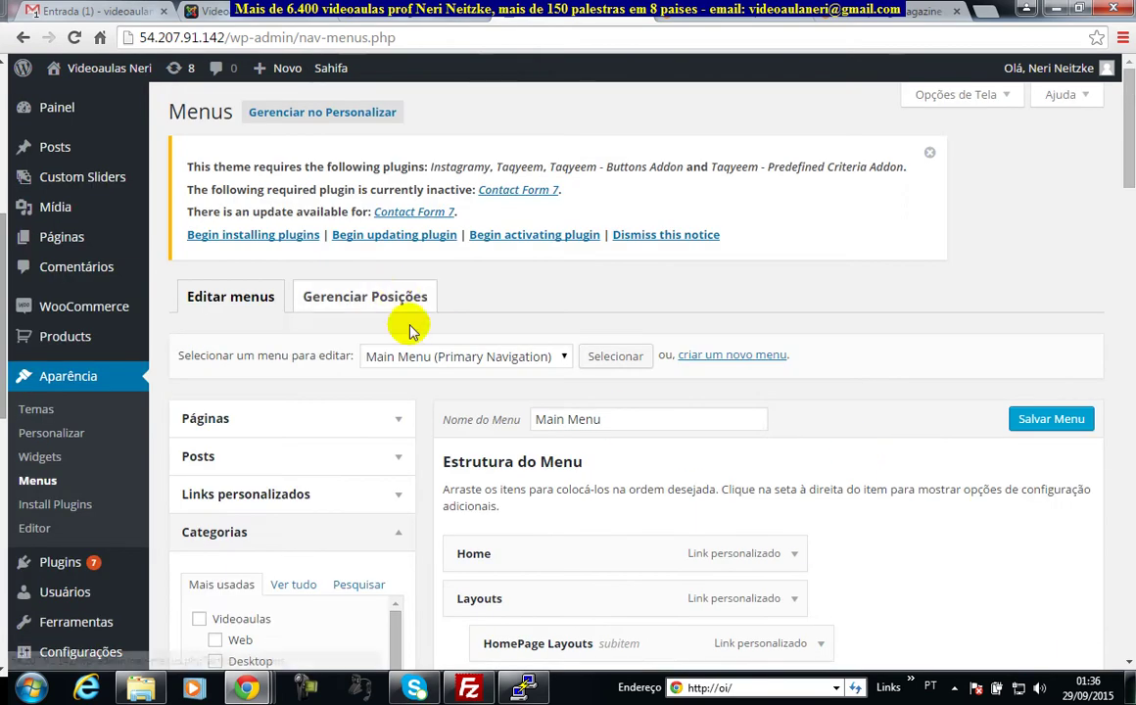
{"action": "scroll", "coordinate": [798, 507], "scroll_direction": "down", "scroll_amount": 6}
{"action": "scroll", "coordinate": [1128, 582], "scroll_direction": "up", "scroll_amount": 5}
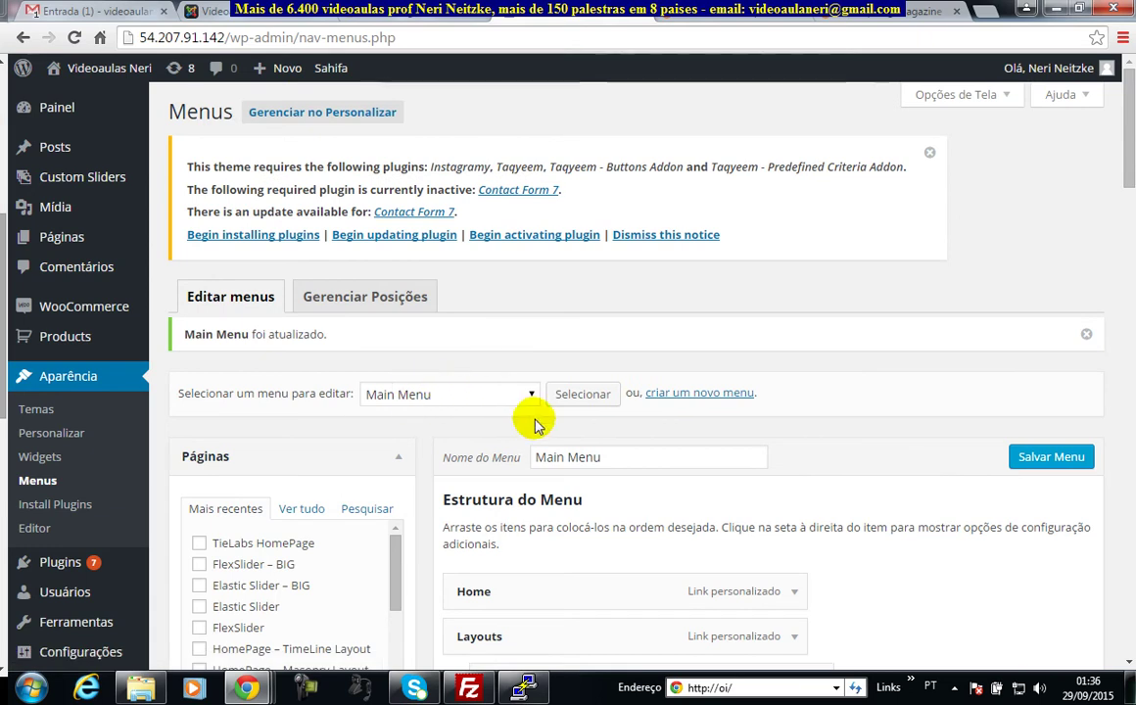
Assign Main Menu to Primary Navigation again, save the positions, and reload the site's home page to check the navigation
{"action": "scroll", "coordinate": [722, 486], "scroll_direction": "down", "scroll_amount": 5}
{"action": "scroll", "coordinate": [723, 482], "scroll_direction": "down", "scroll_amount": 10}
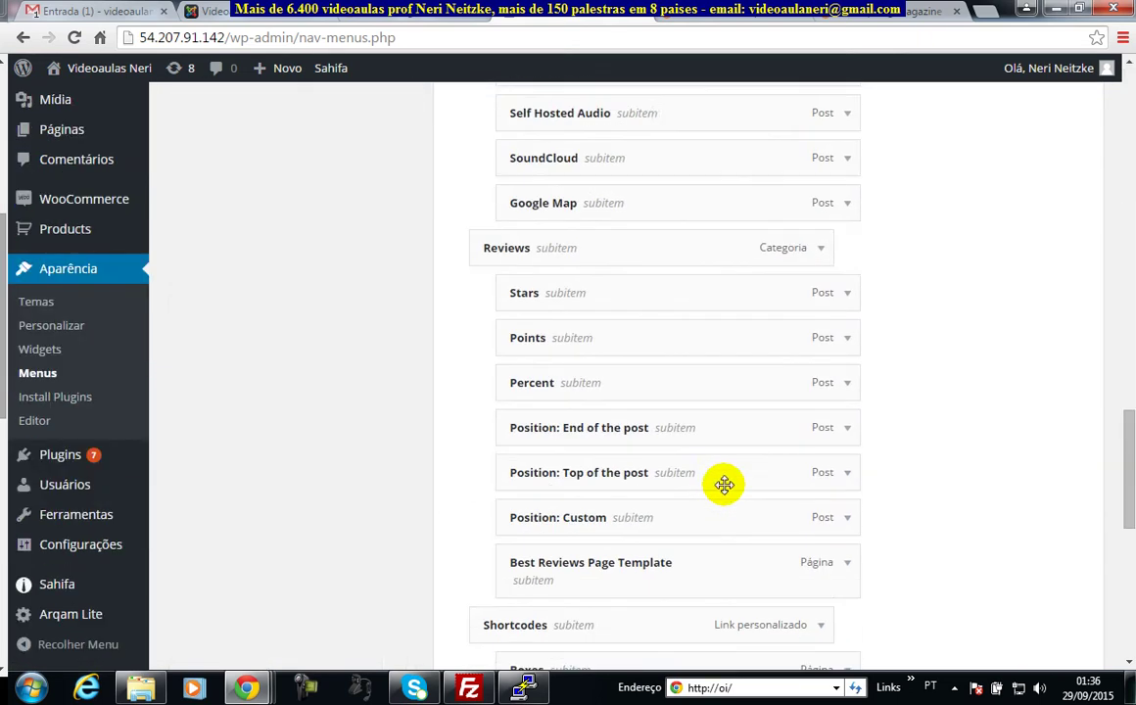
{"action": "scroll", "coordinate": [684, 475], "scroll_direction": "up", "scroll_amount": 15}
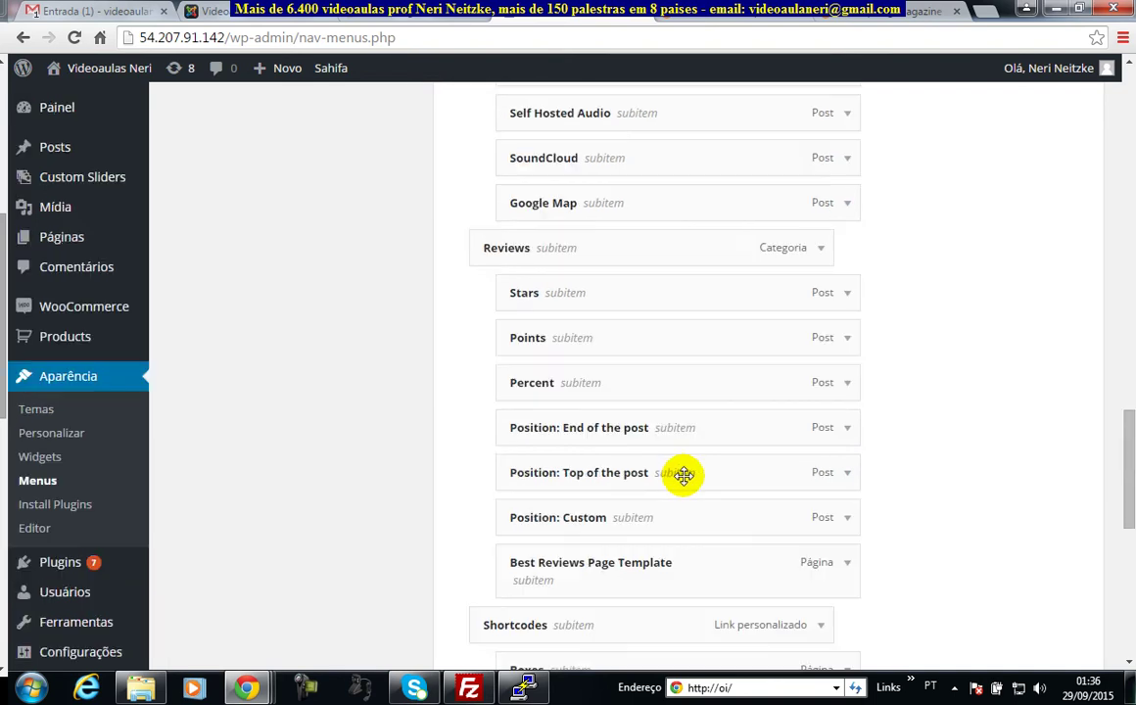
{"action": "left_click", "coordinate": [426, 396]}
{"action": "left_click", "coordinate": [340, 300]}
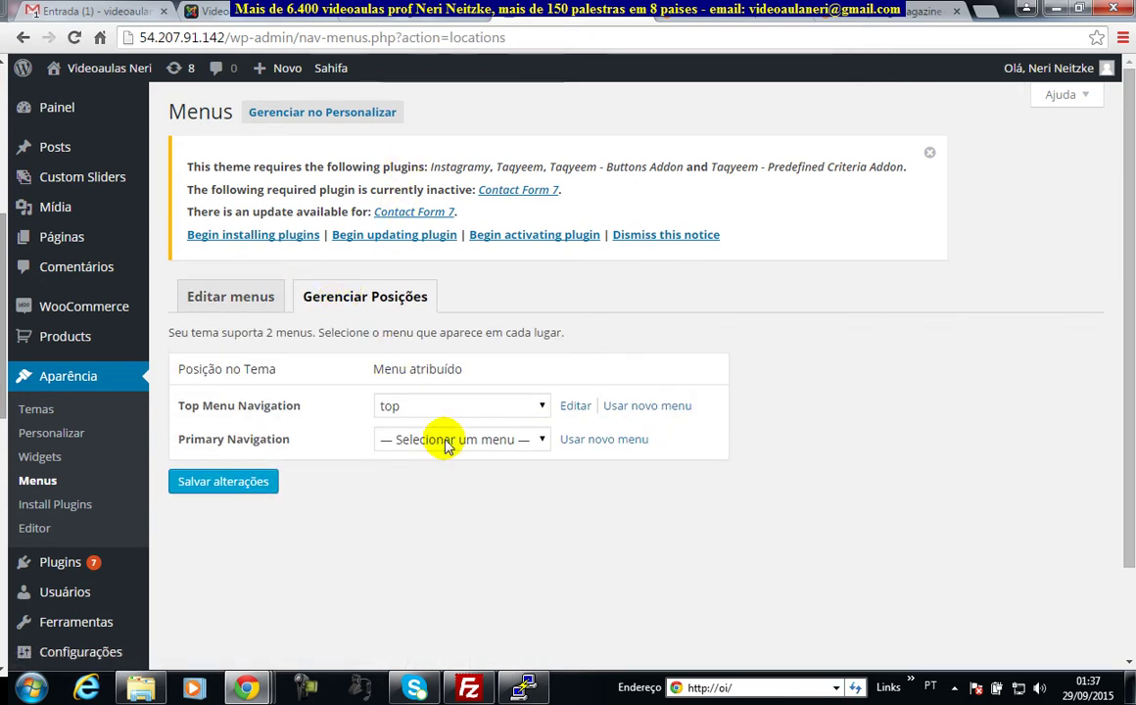
{"action": "left_click", "coordinate": [442, 440]}
{"action": "left_click", "coordinate": [419, 478]}
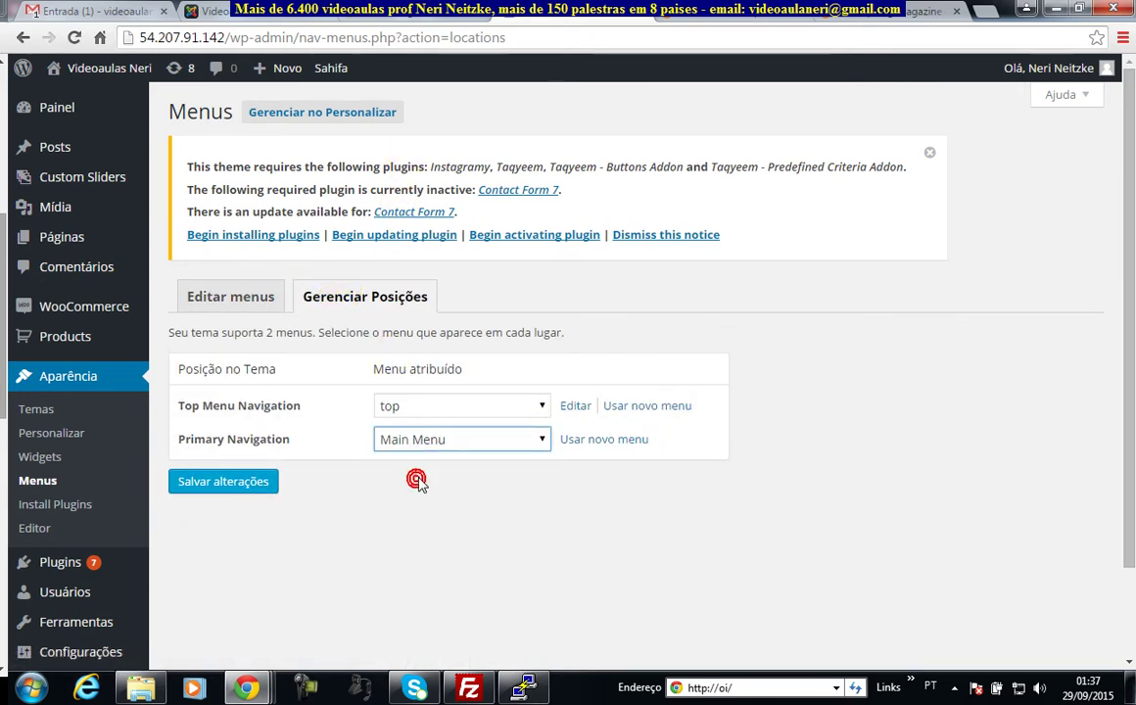
{"action": "left_click", "coordinate": [223, 482]}
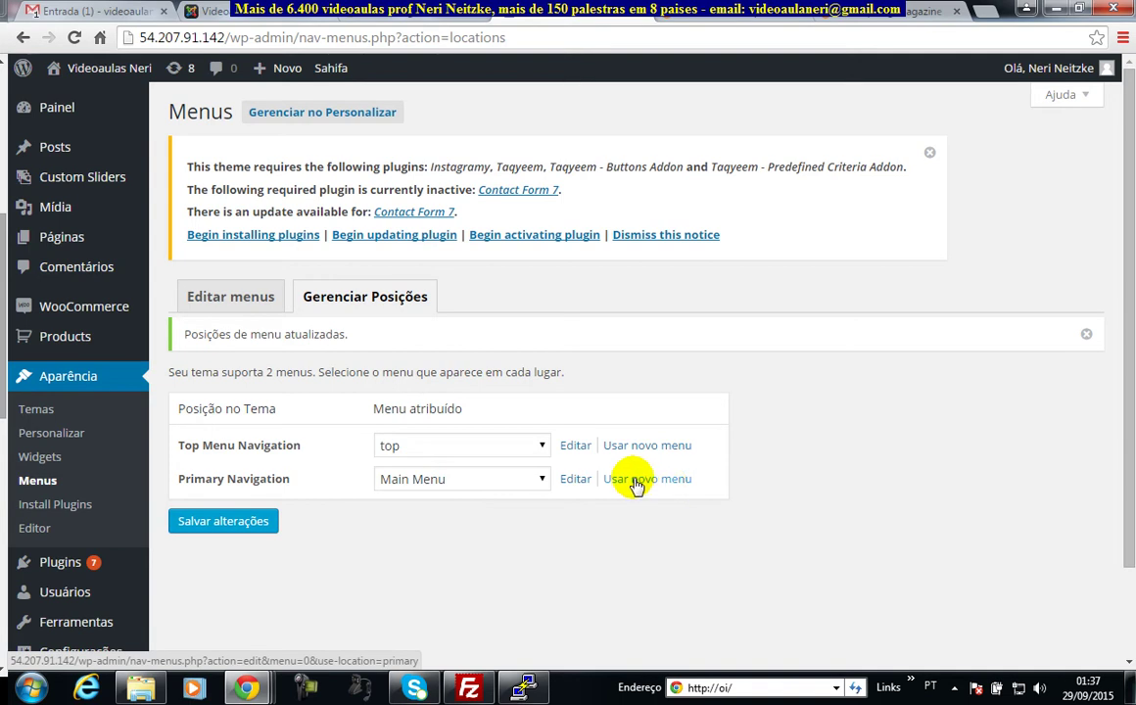
{"action": "left_click", "coordinate": [217, 534]}
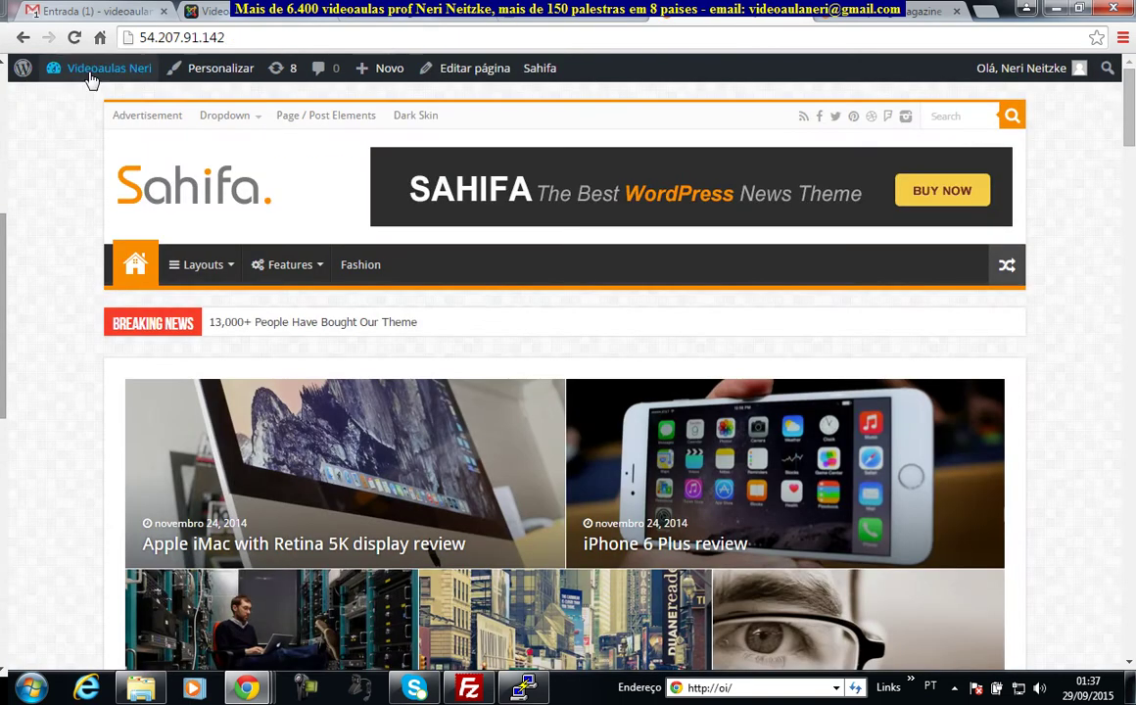
{"action": "left_click", "coordinate": [75, 37]}
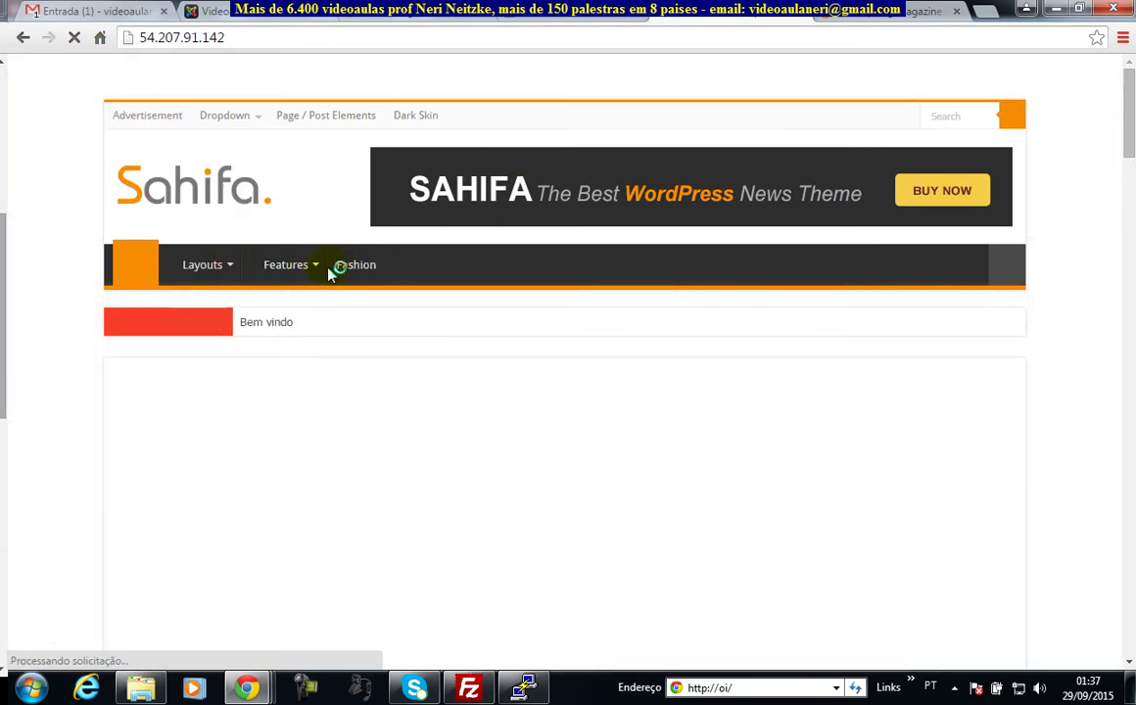
{"action": "left_click", "coordinate": [578, 11]}
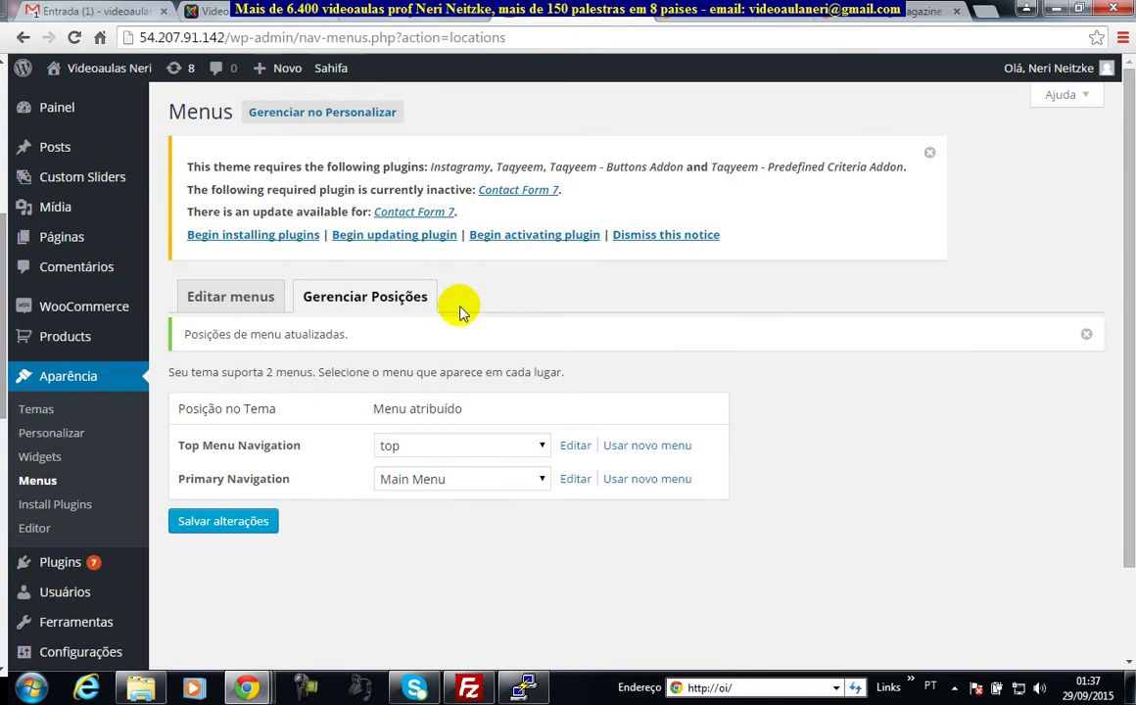
Open Main Menu for editing and add the Videoaulas category to it
{"action": "left_click", "coordinate": [241, 293]}
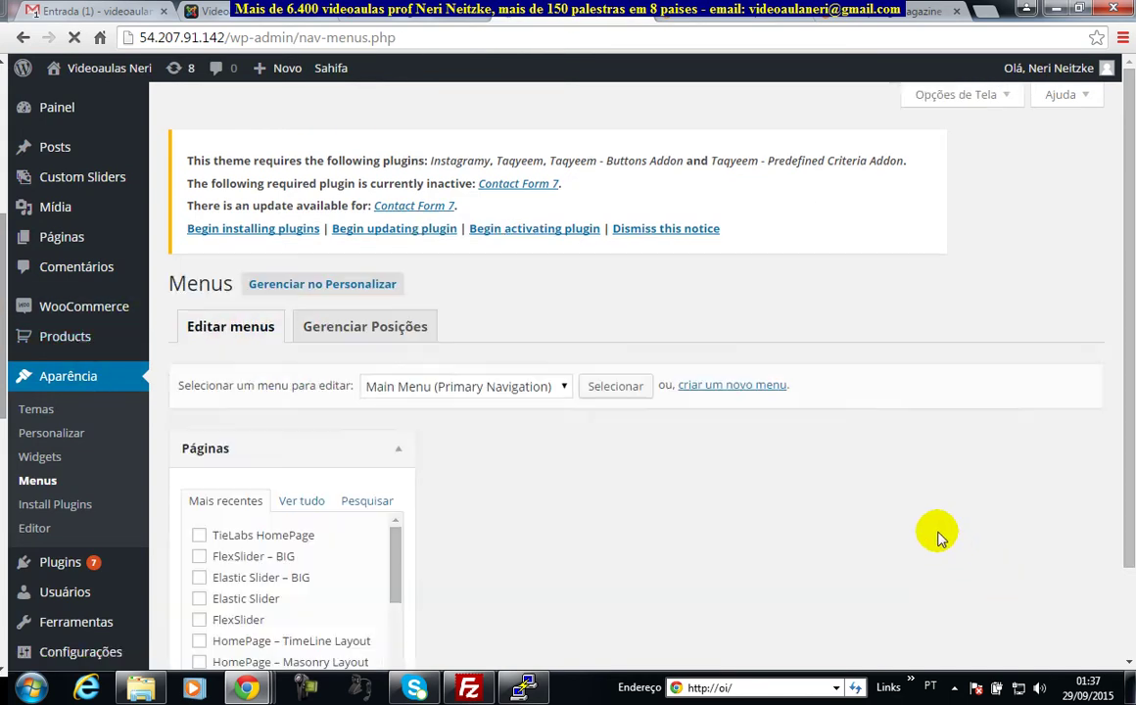
{"action": "scroll", "coordinate": [810, 512], "scroll_direction": "down", "scroll_amount": 3}
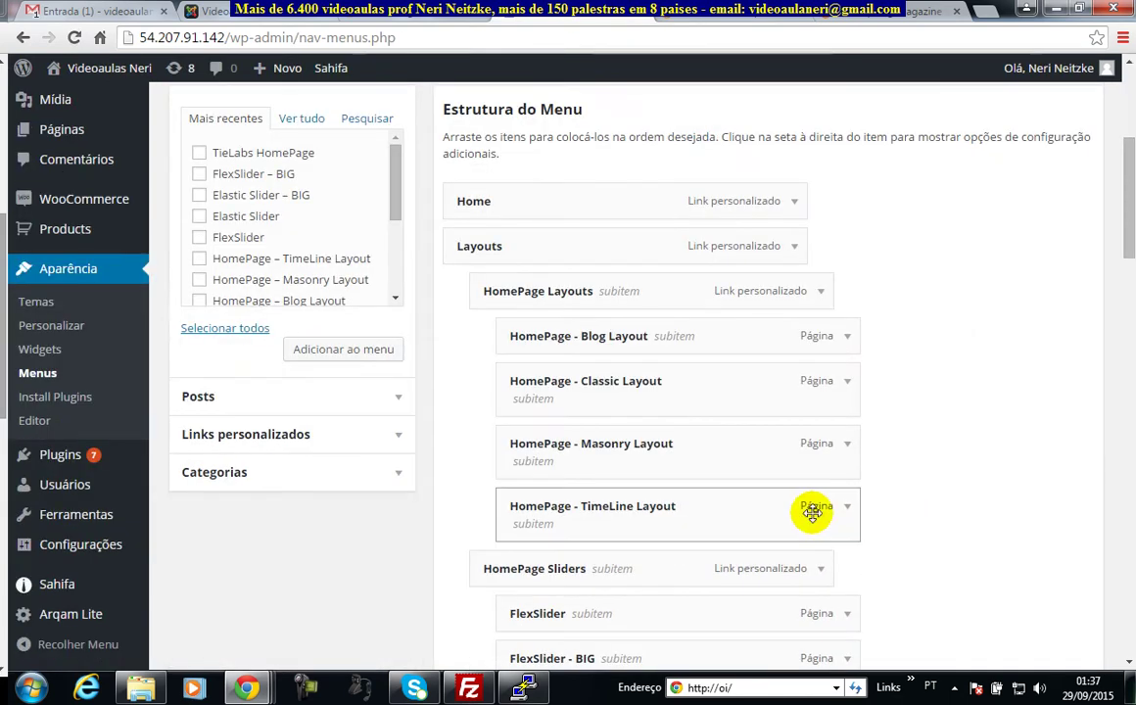
{"action": "left_click", "coordinate": [231, 474]}
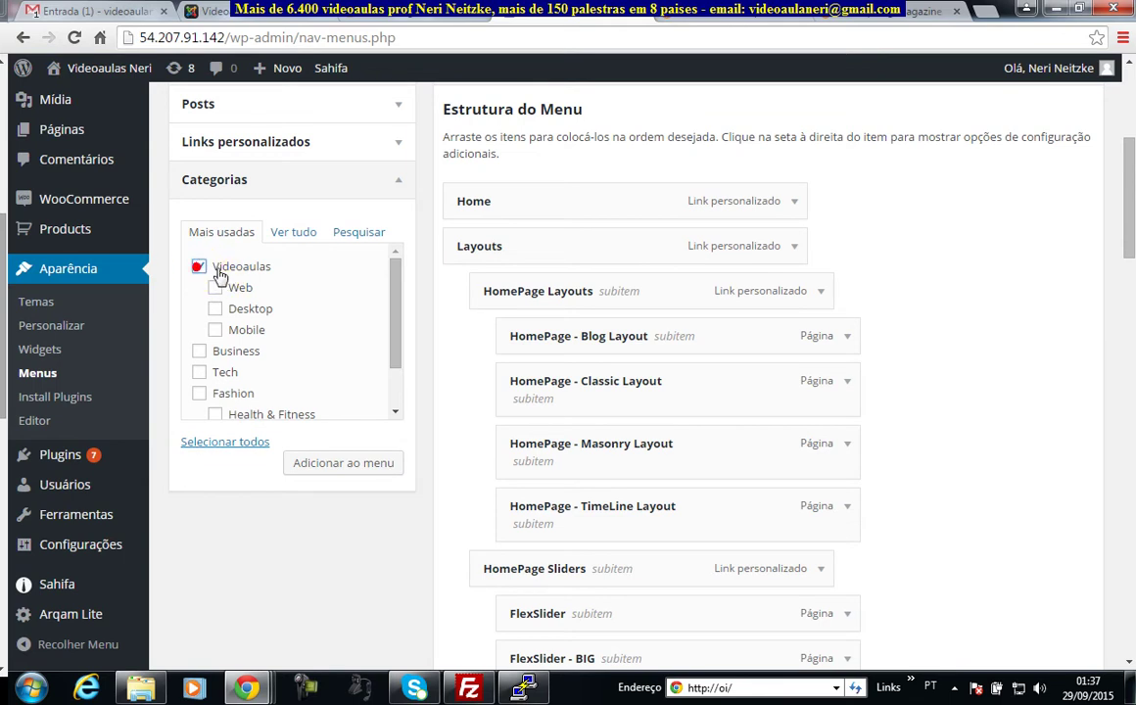
{"action": "left_click", "coordinate": [380, 472]}
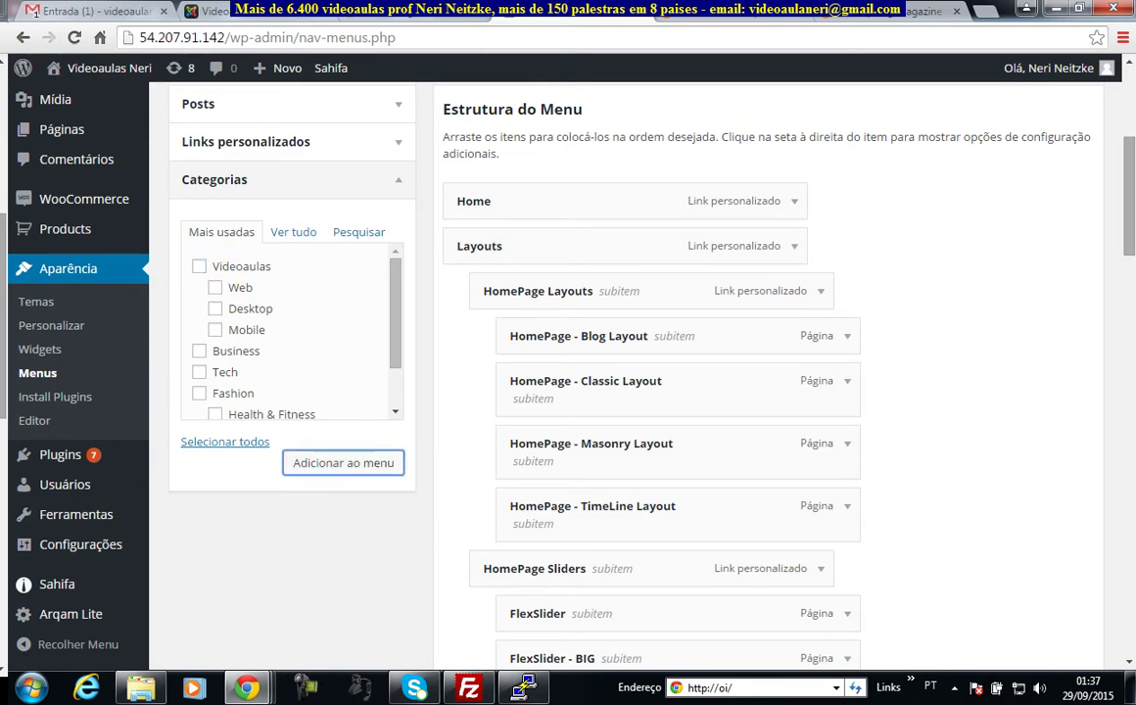
Move the Videoaulas item above Fashion in the menu structure and save Main Menu
{"action": "left_click_drag", "start_coordinate": [1131, 214], "coordinate": [1128, 636]}
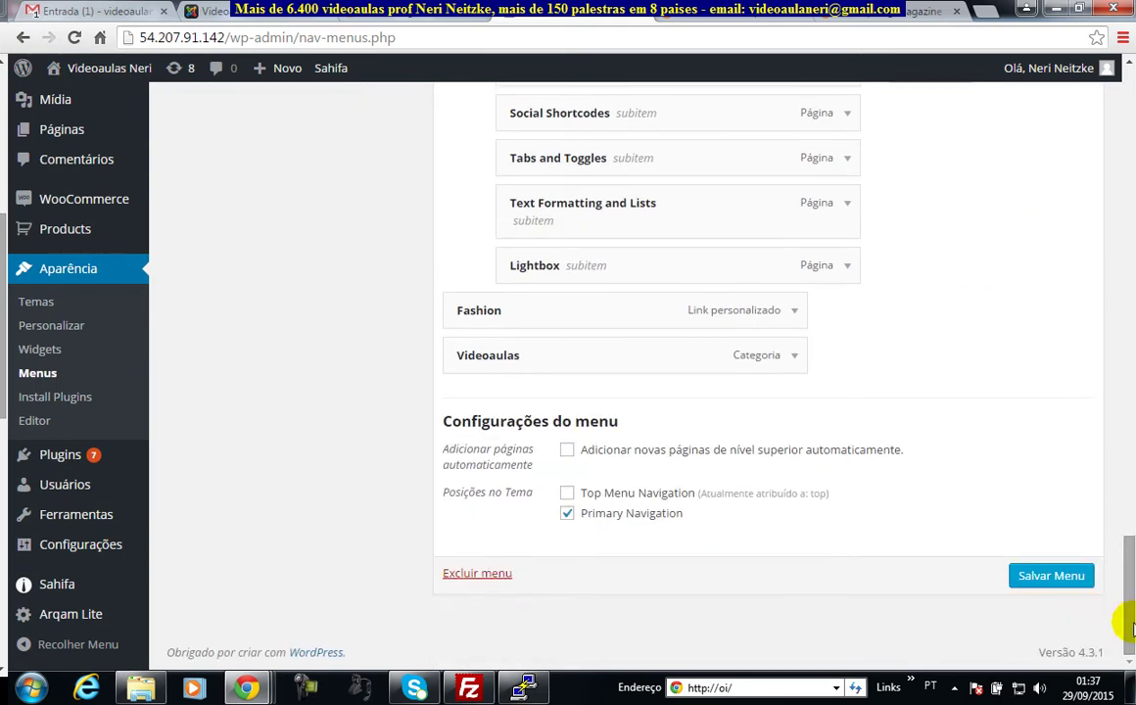
{"action": "mouse_move", "coordinate": [507, 354]}
{"action": "left_mouse_down"}
{"action": "mouse_move", "coordinate": [499, 322]}
{"action": "mouse_move", "coordinate": [510, 325]}
{"action": "mouse_move", "coordinate": [509, 355]}
{"action": "left_mouse_up"}
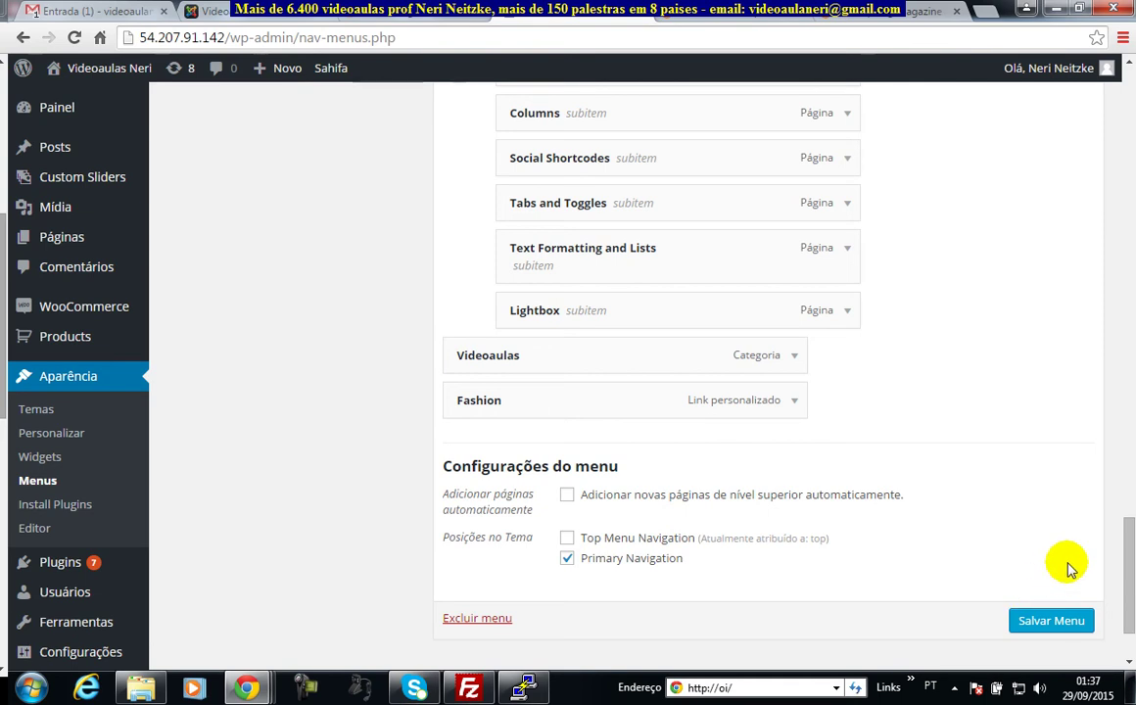
{"action": "scroll", "coordinate": [1013, 475], "scroll_direction": "up", "scroll_amount": 20}
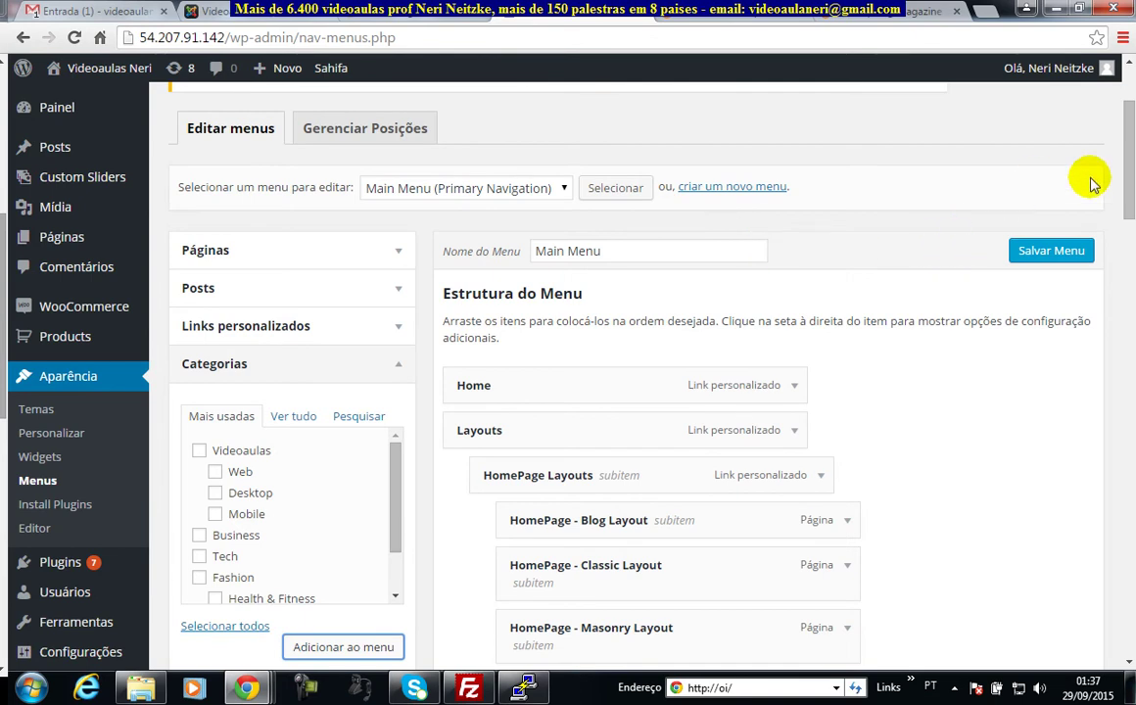
{"action": "left_click", "coordinate": [1056, 251]}
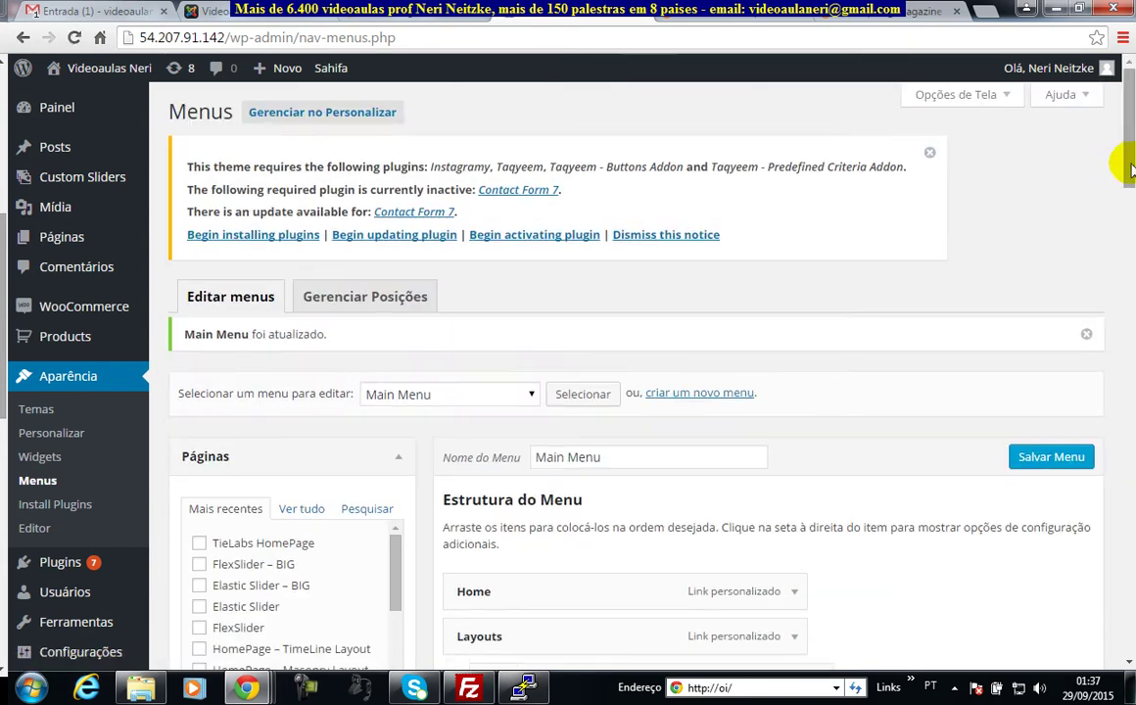
Review the end of Main Menu's structure and its theme positions, and reload the site's home page
{"action": "left_click_drag", "start_coordinate": [1128, 156], "coordinate": [1129, 614]}
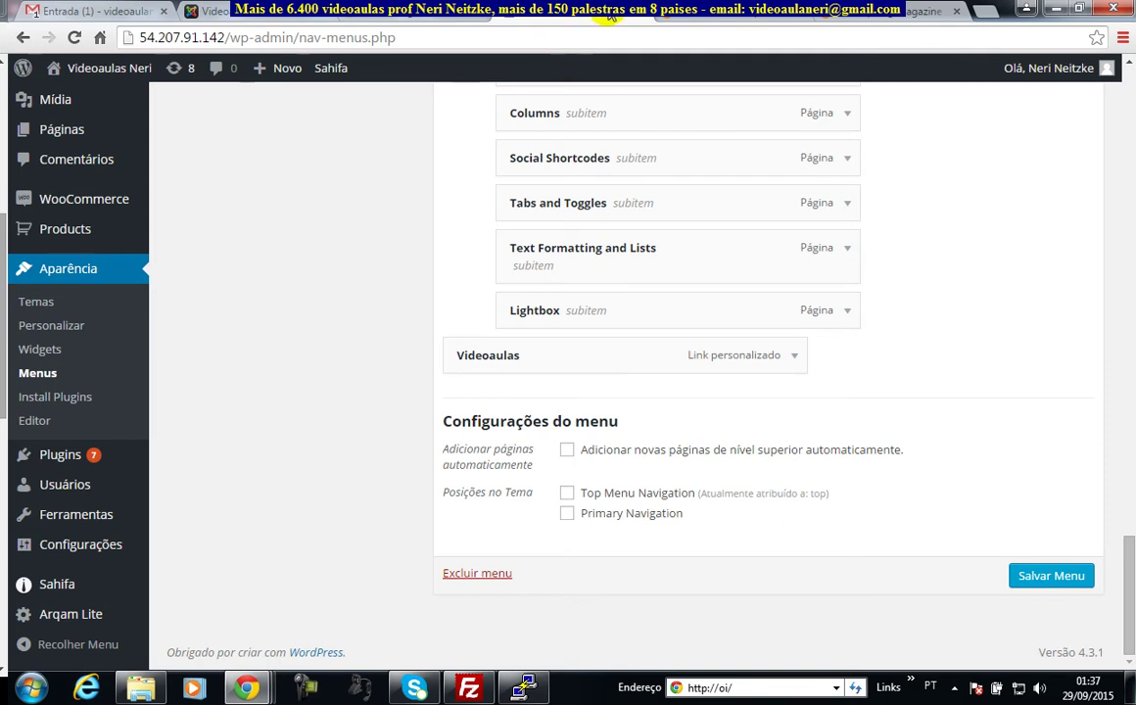
{"action": "left_click", "coordinate": [703, 18]}
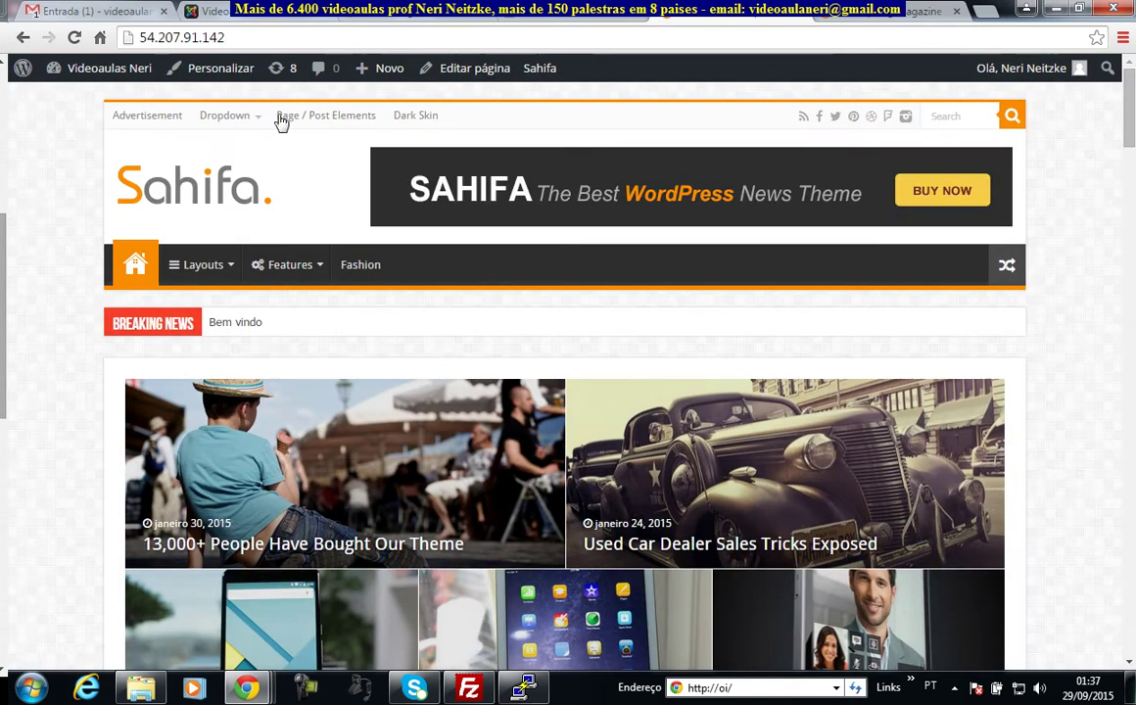
{"action": "left_click", "coordinate": [73, 39]}
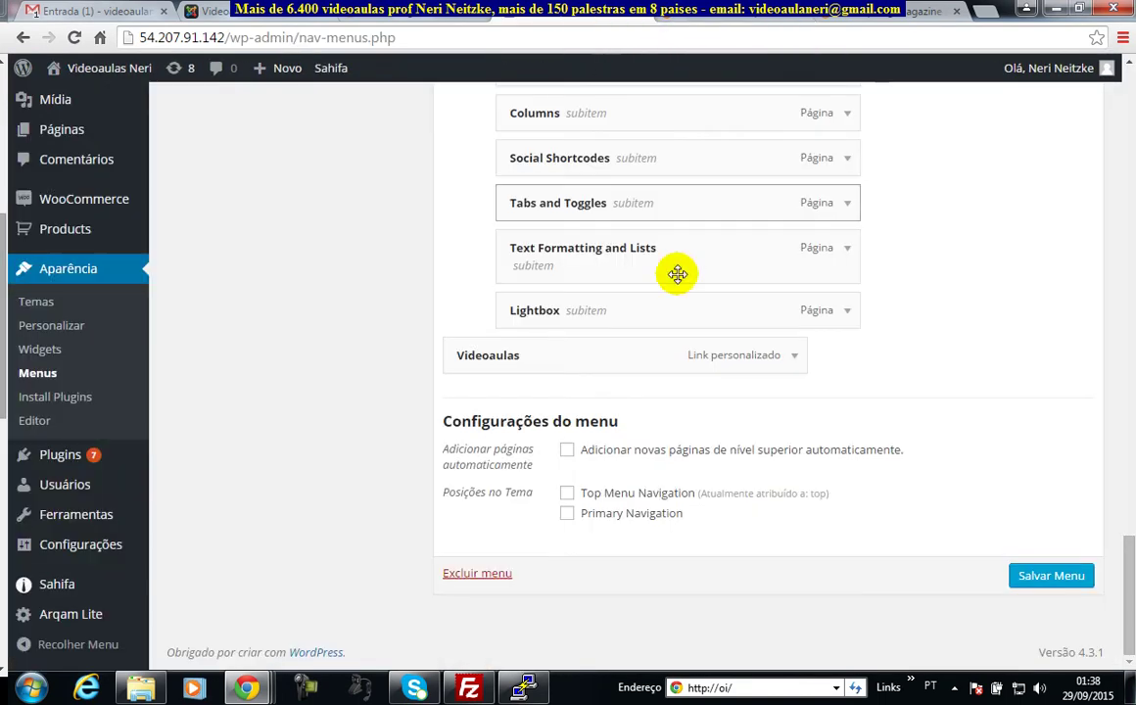
Assign Main Menu to the Primary Navigation position and save the menu positions
{"action": "scroll", "coordinate": [1022, 451], "scroll_direction": "up", "scroll_amount": 20}
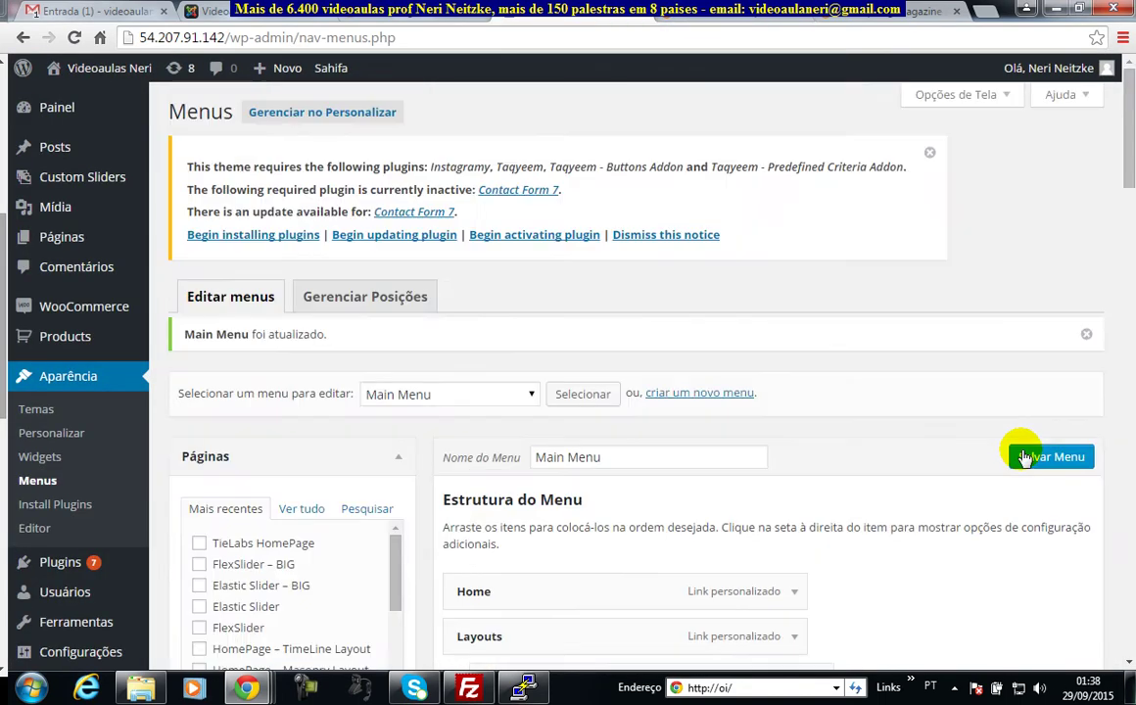
{"action": "left_click", "coordinate": [377, 294]}
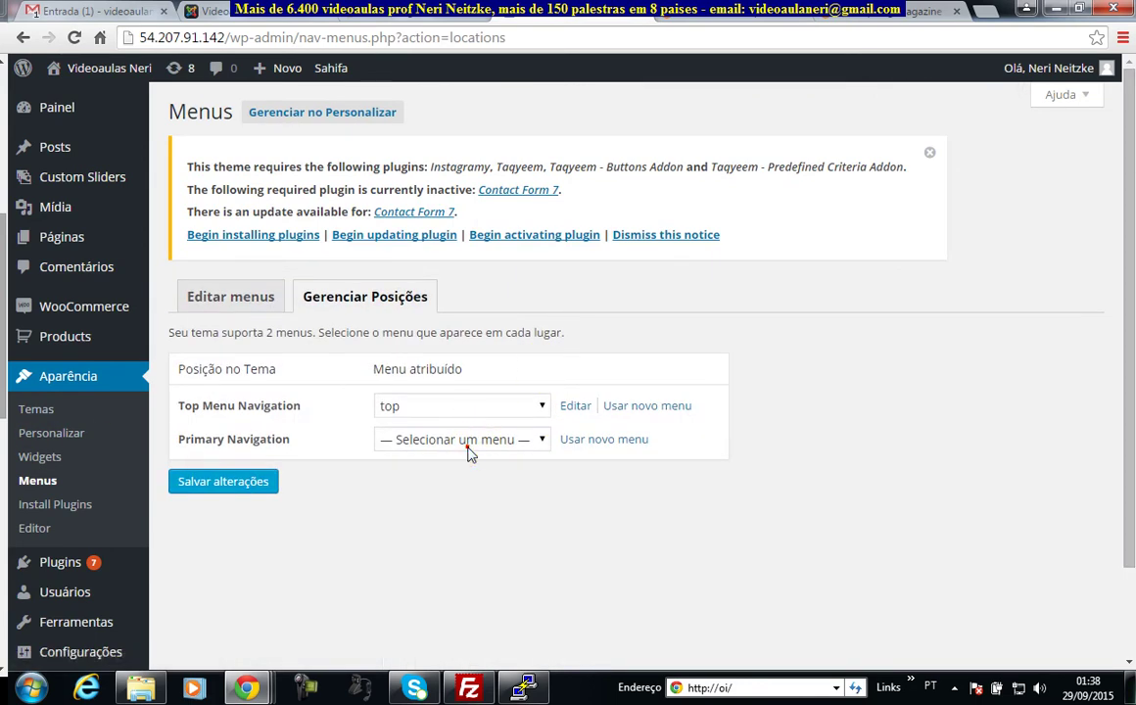
{"action": "left_click", "coordinate": [460, 438]}
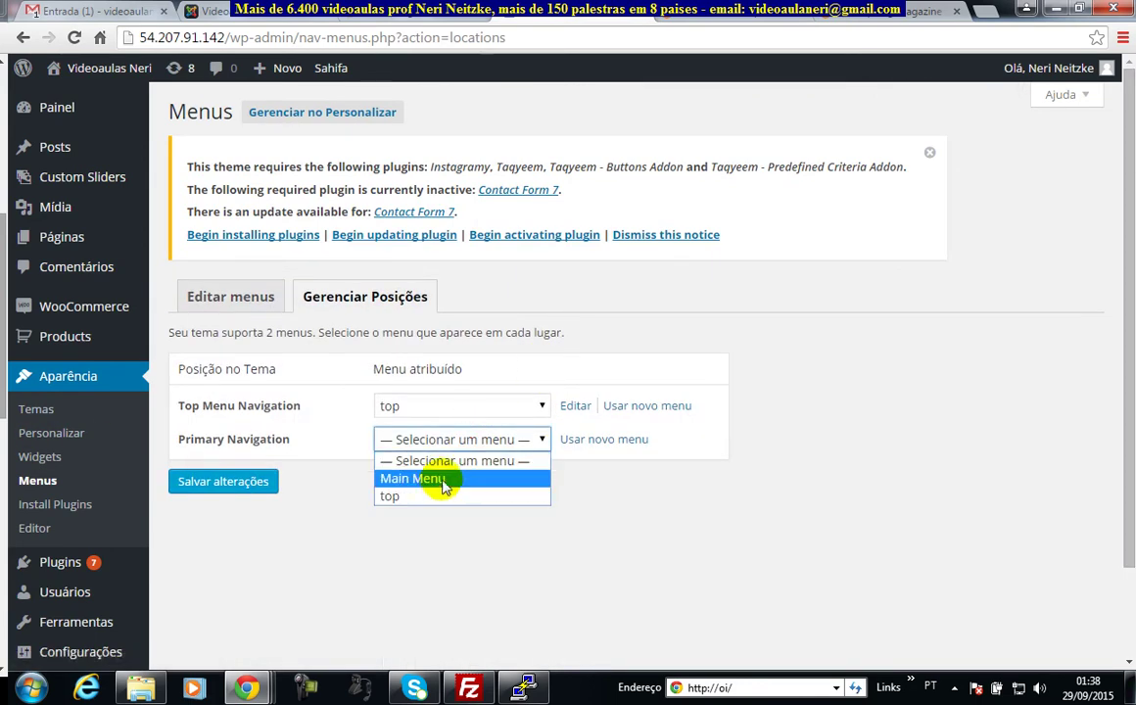
{"action": "left_click", "coordinate": [441, 487]}
{"action": "left_click", "coordinate": [252, 482]}
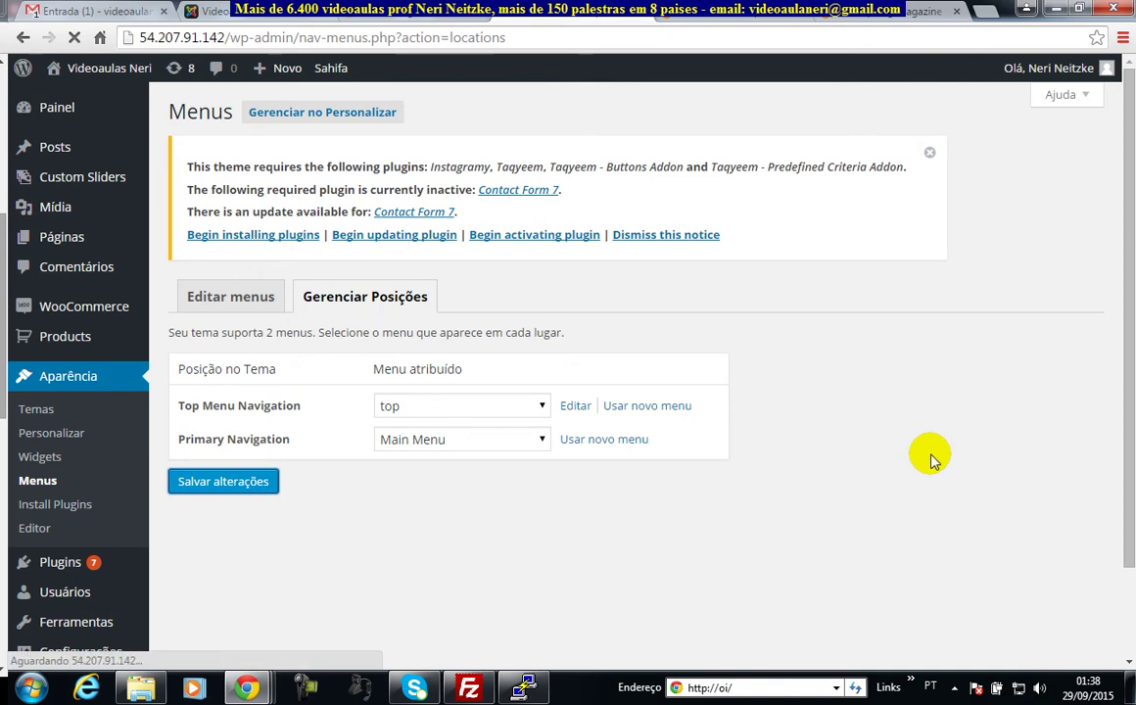
{"action": "scroll", "coordinate": [920, 462], "scroll_direction": "down", "scroll_amount": 2}
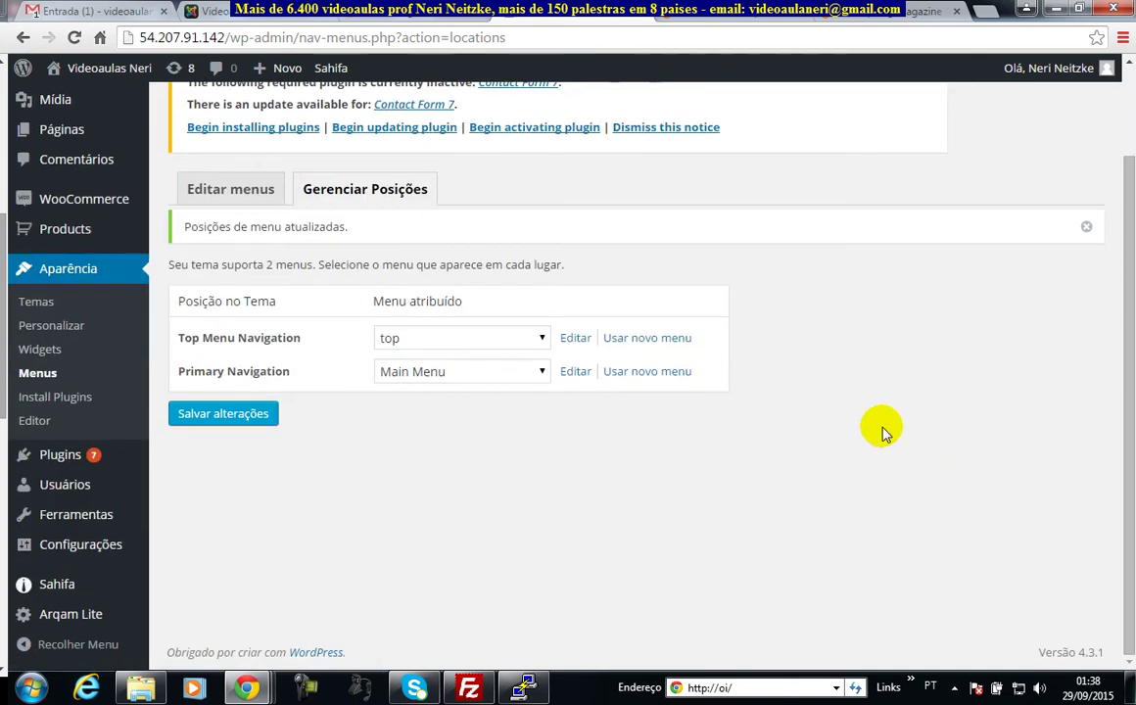
{"action": "scroll", "coordinate": [901, 453], "scroll_direction": "up", "scroll_amount": 2}
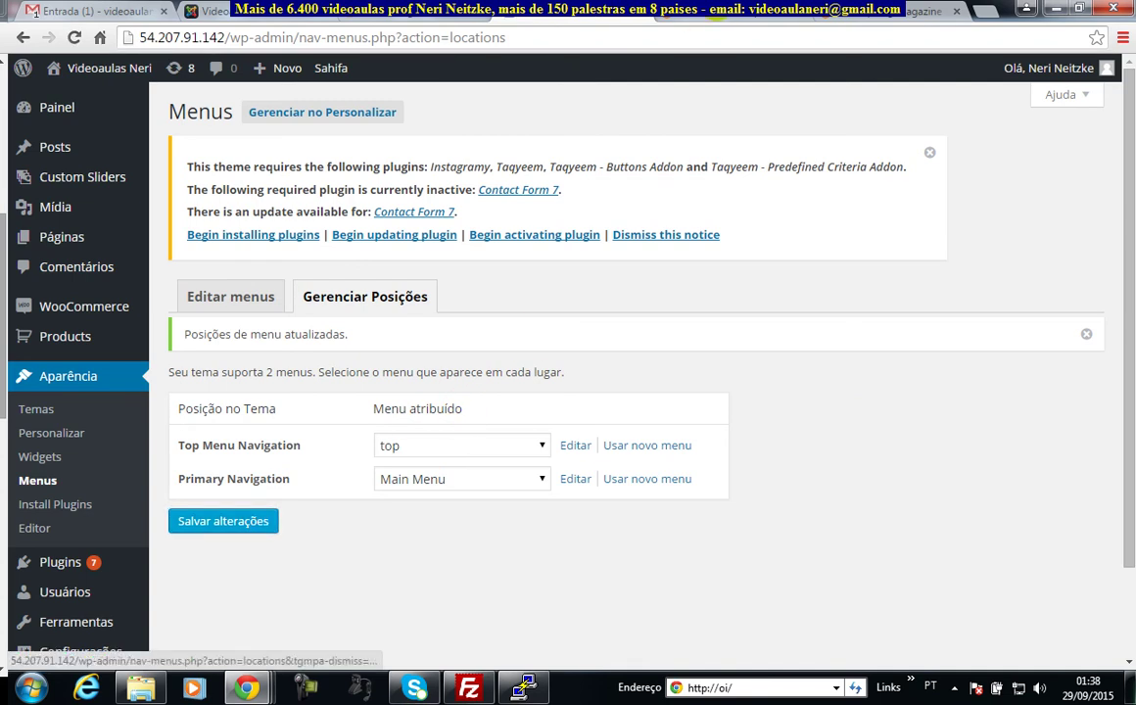
Return to the site's home page and check the Videoaulas entry in the primary navigation
{"action": "left_click", "coordinate": [407, 13]}
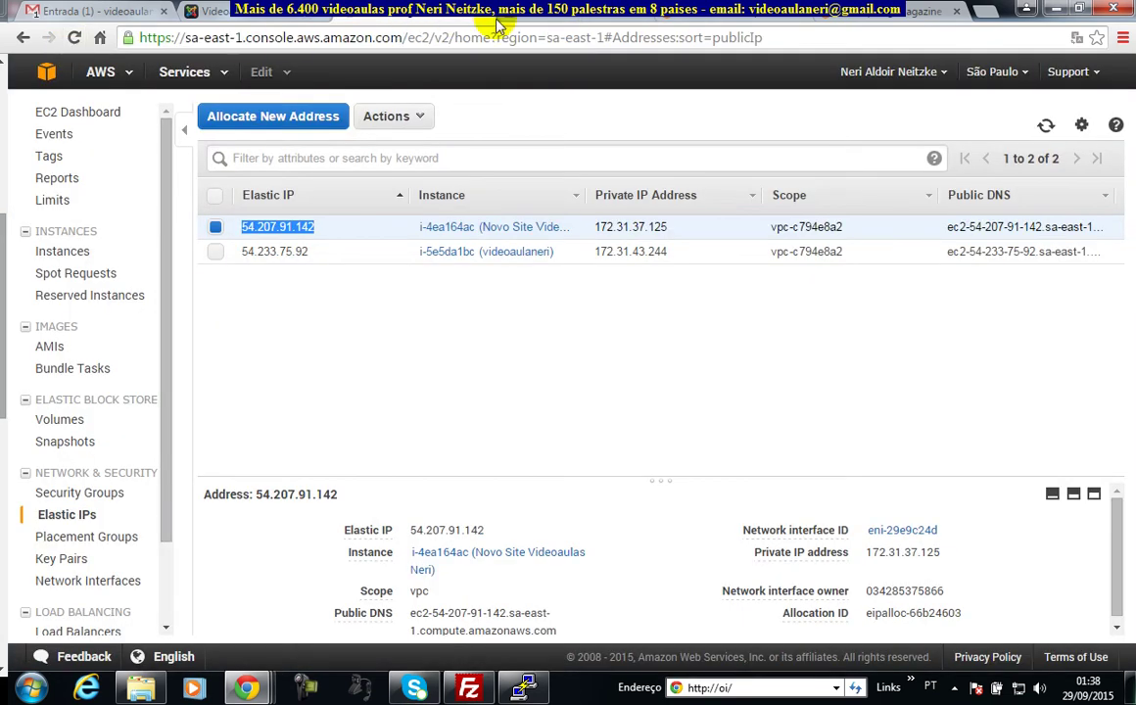
{"action": "left_click", "coordinate": [629, 17]}
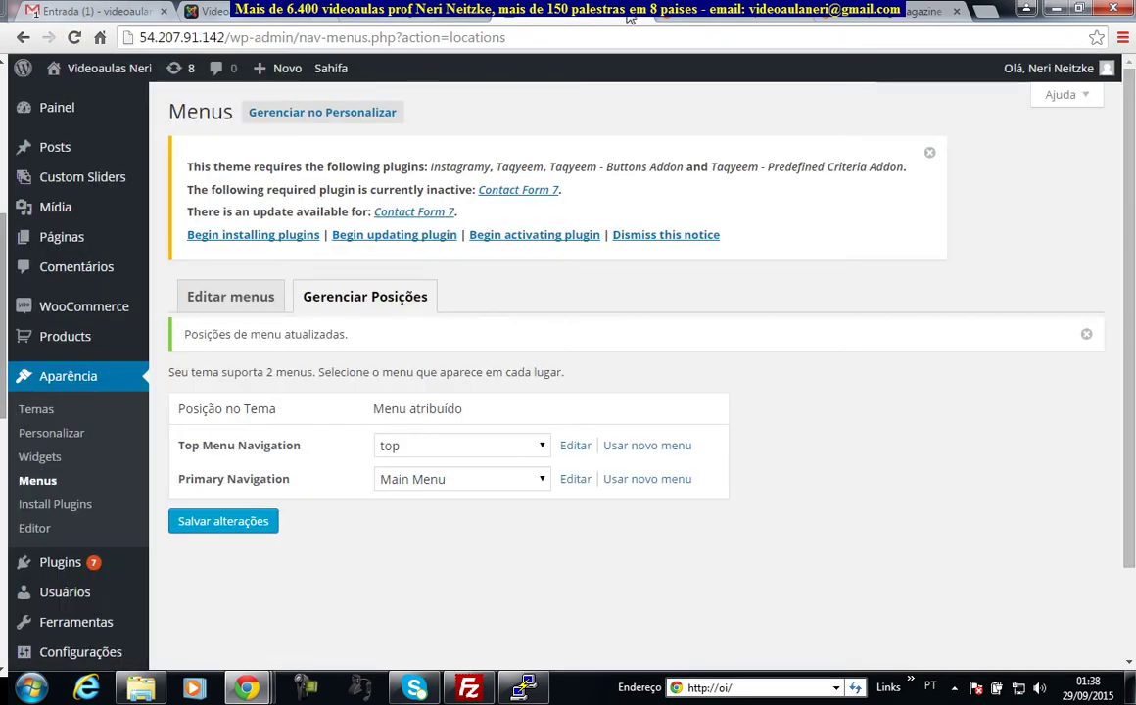
{"action": "left_click", "coordinate": [734, 19]}
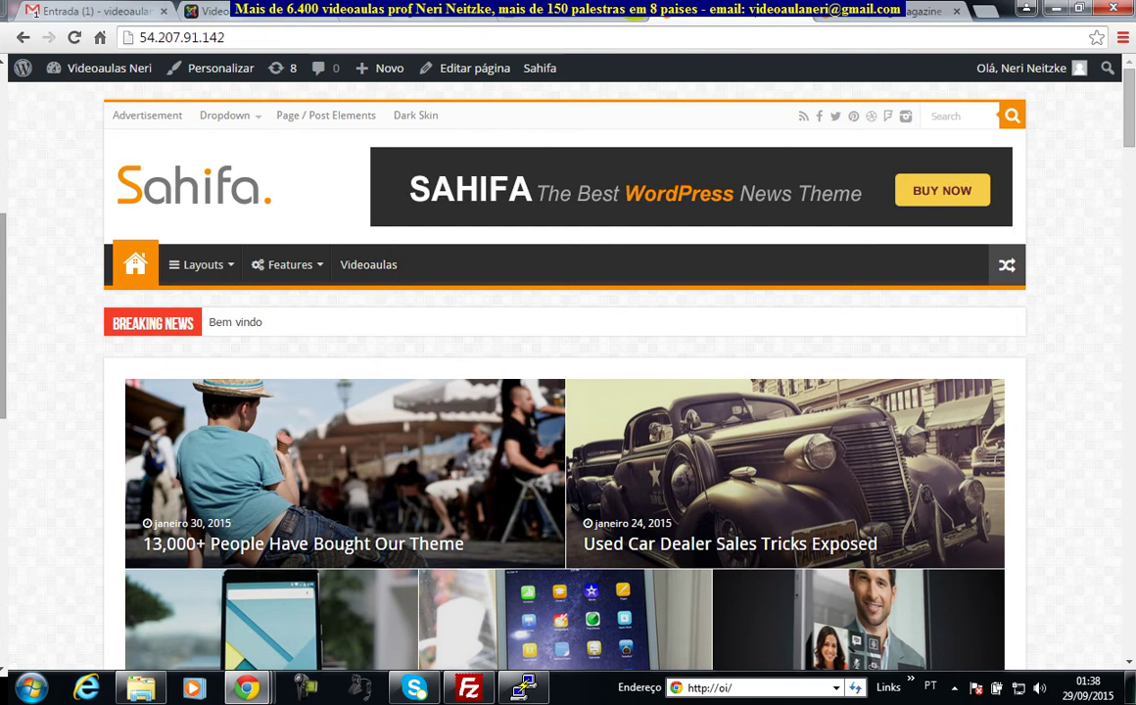
Open Main Menu for editing and set the Videoaulas item's menu icon to the @ symbol
{"action": "left_click", "coordinate": [554, 18]}
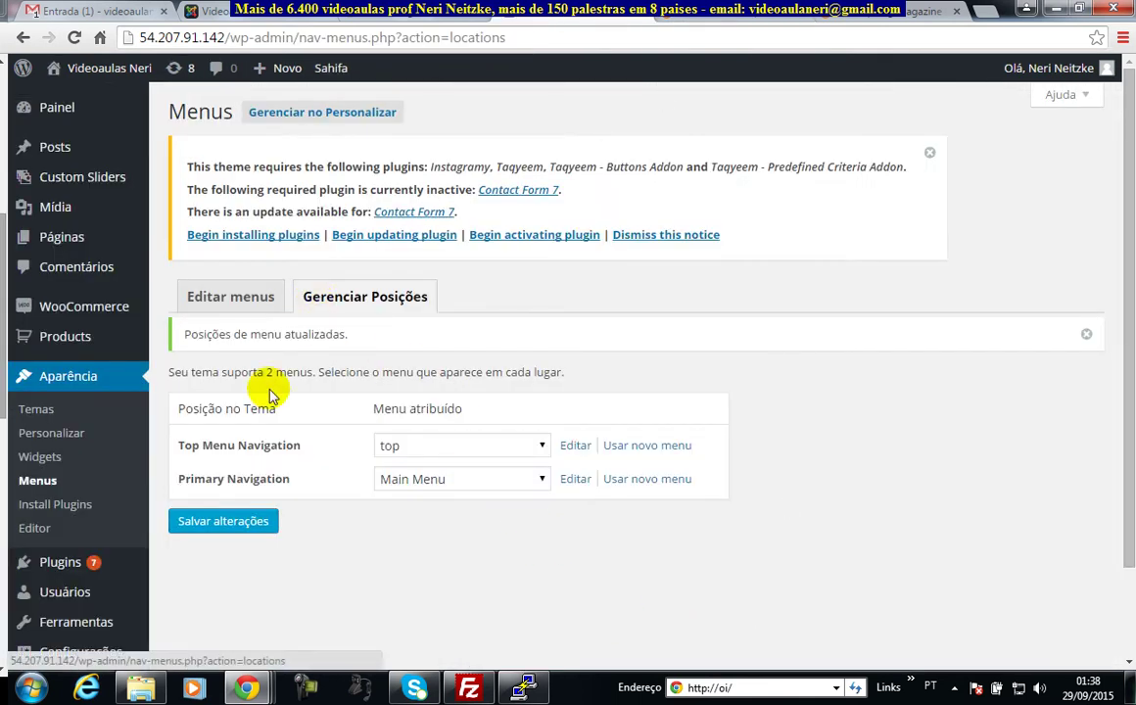
{"action": "left_click", "coordinate": [578, 481]}
{"action": "scroll", "coordinate": [842, 566], "scroll_direction": "down", "scroll_amount": 15}
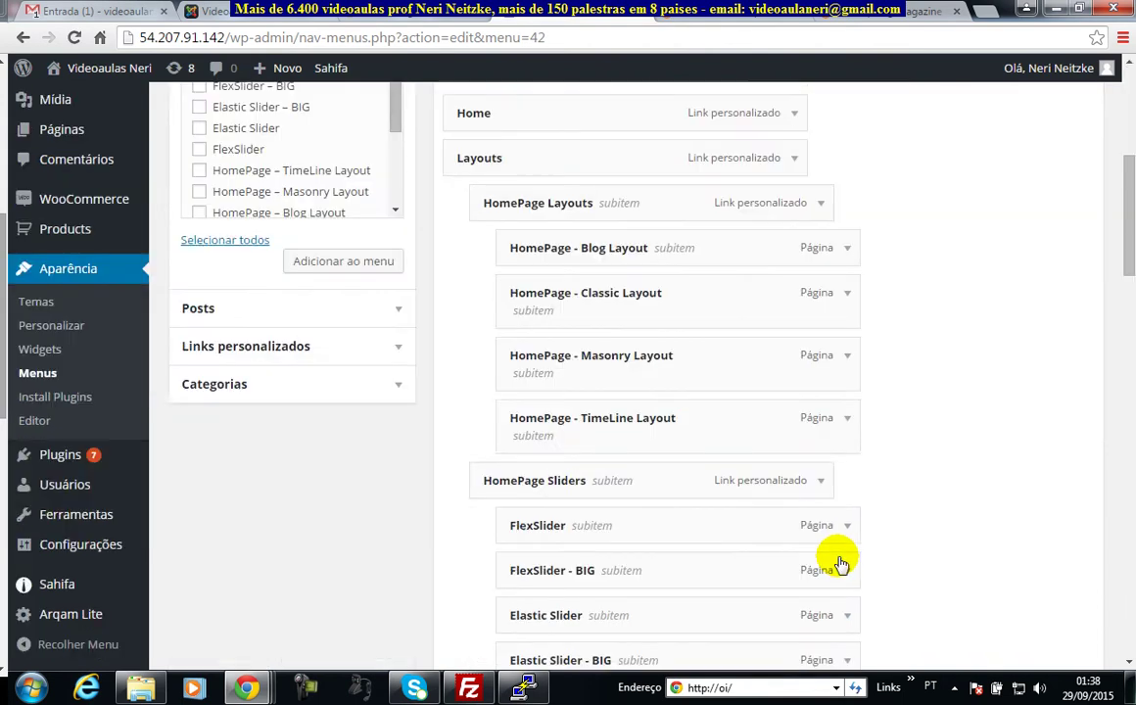
{"action": "scroll", "coordinate": [840, 563], "scroll_direction": "down", "scroll_amount": 10}
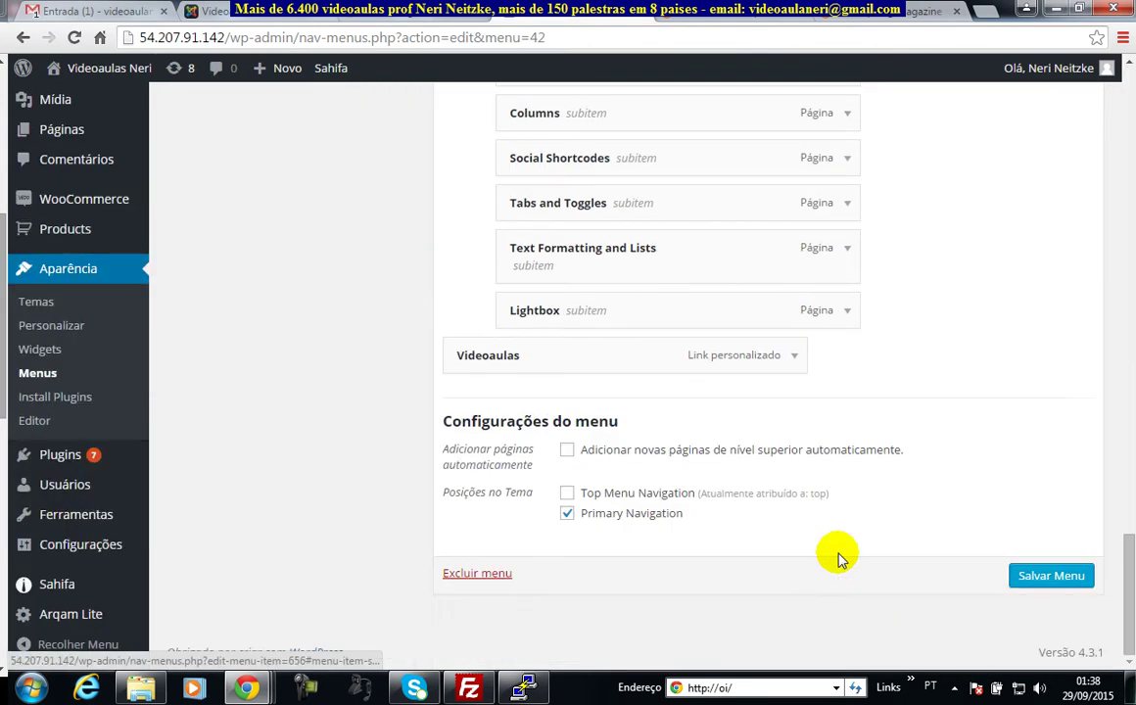
{"action": "left_click", "coordinate": [793, 357]}
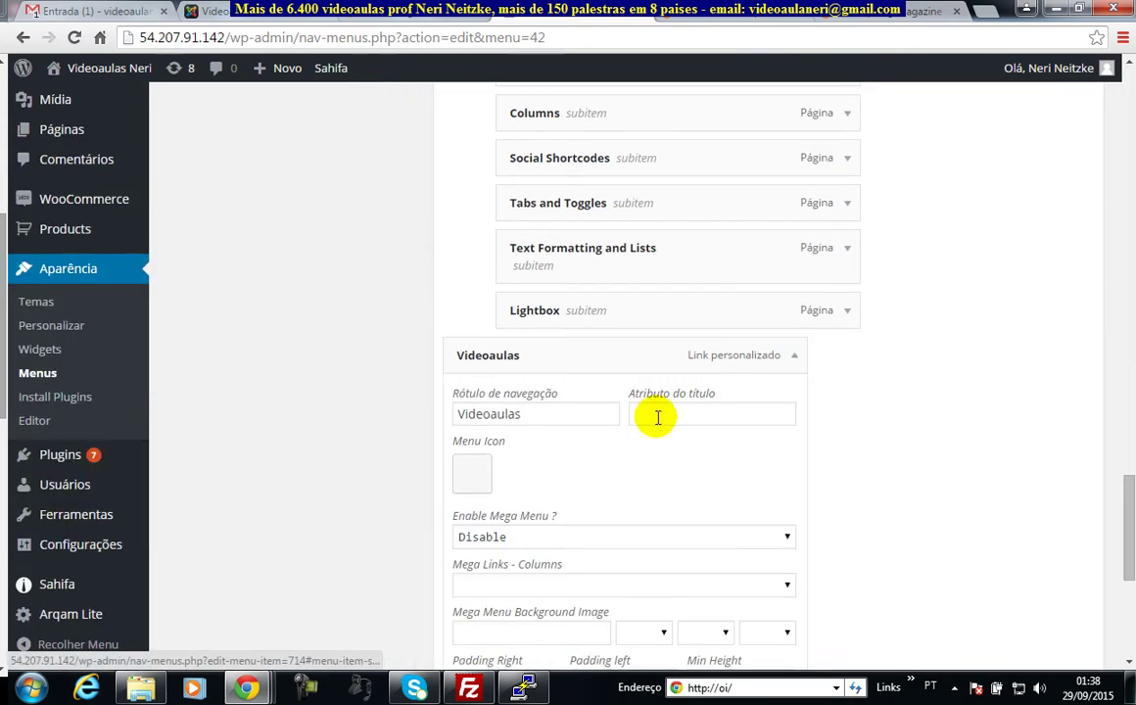
{"action": "left_click", "coordinate": [471, 474]}
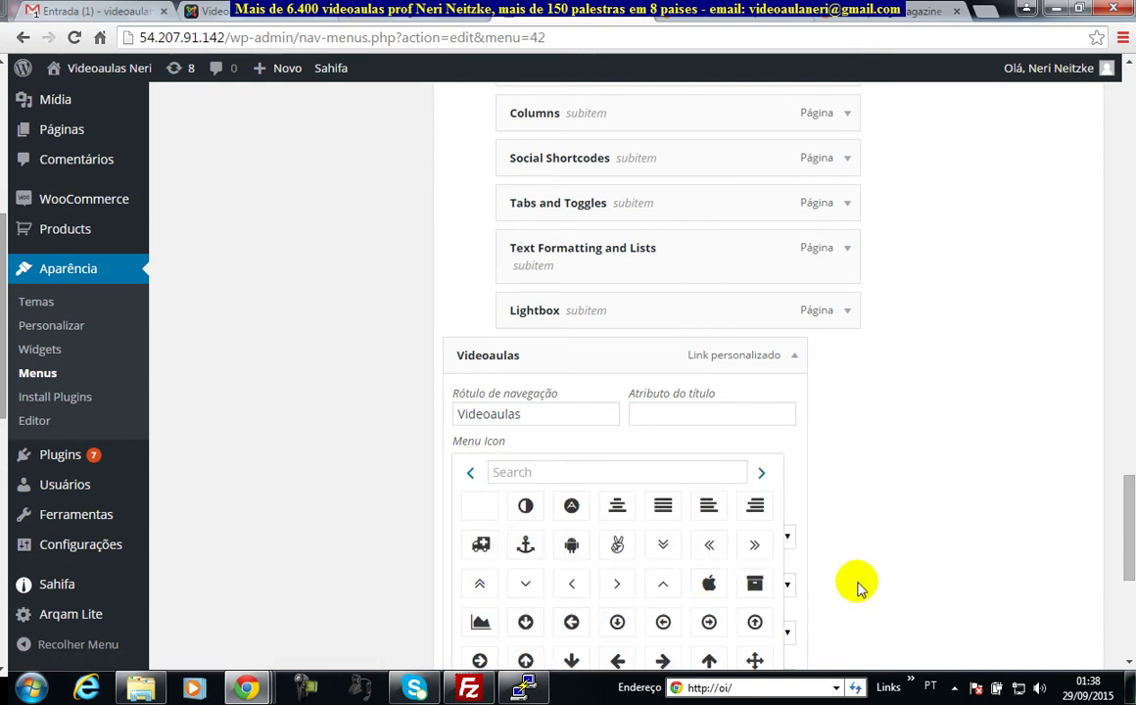
{"action": "scroll", "coordinate": [659, 616], "scroll_direction": "down", "scroll_amount": 2}
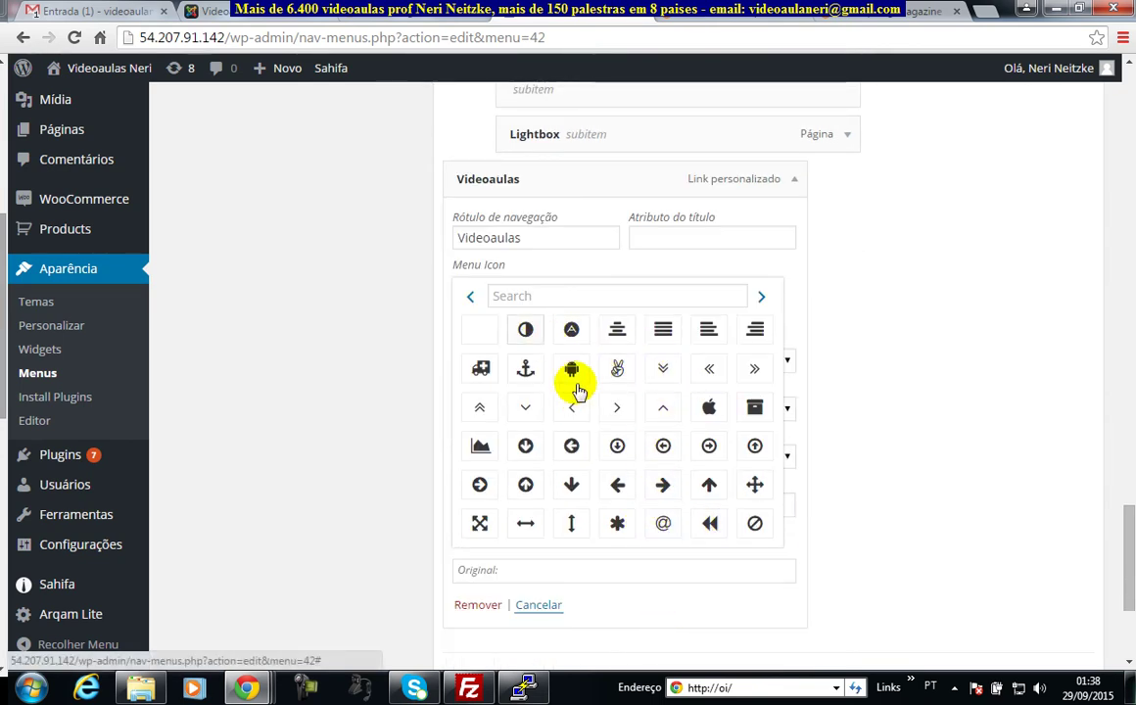
{"action": "left_click", "coordinate": [664, 525]}
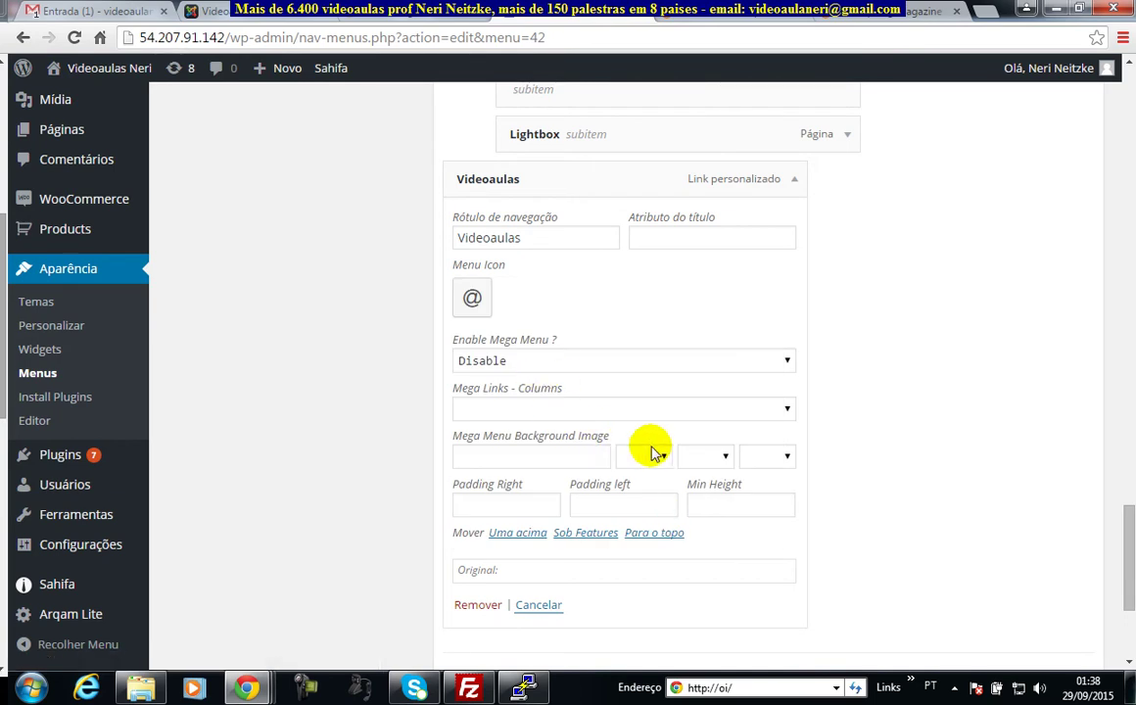
Enable the Sub Categories + Posts mega menu for the Videoaulas item and save Main Menu
{"action": "left_click", "coordinate": [692, 404]}
{"action": "left_click", "coordinate": [571, 409]}
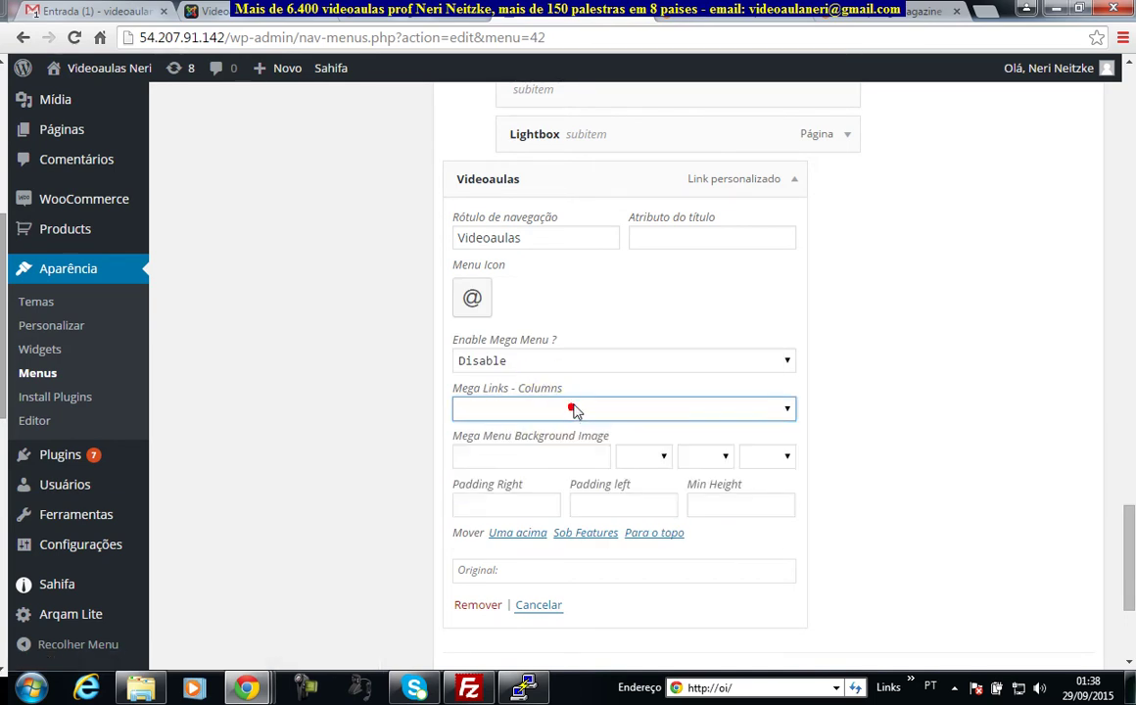
{"action": "left_click", "coordinate": [595, 362]}
{"action": "left_click", "coordinate": [546, 395]}
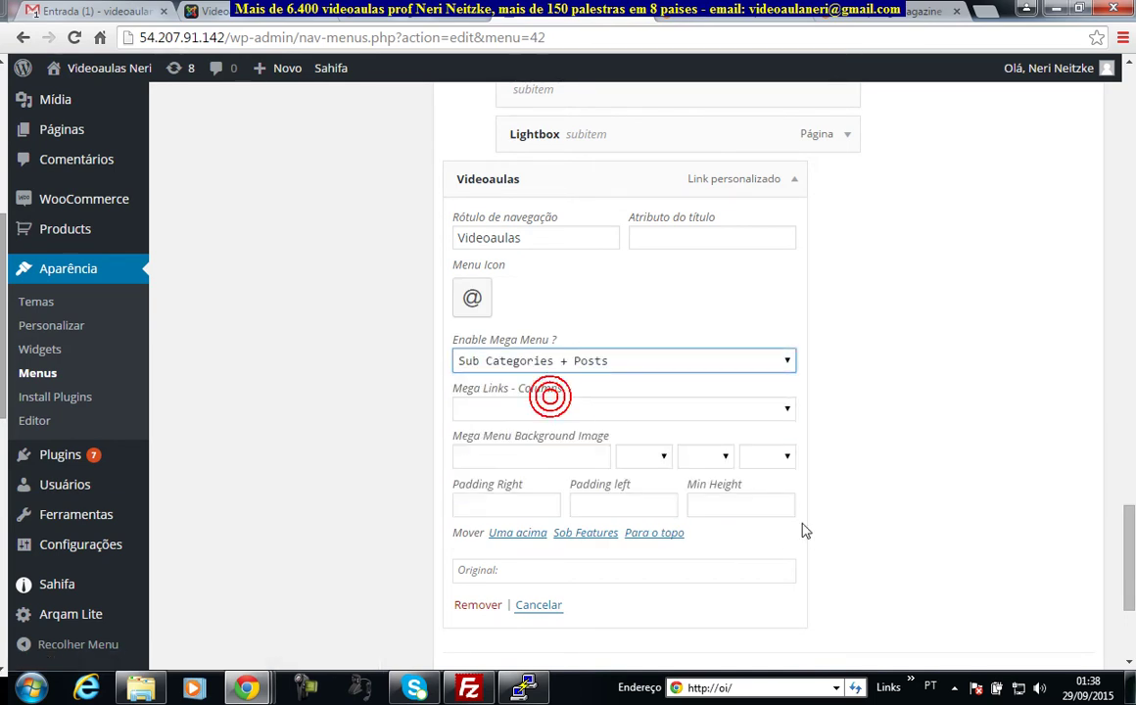
{"action": "scroll", "coordinate": [822, 544], "scroll_direction": "down", "scroll_amount": 2}
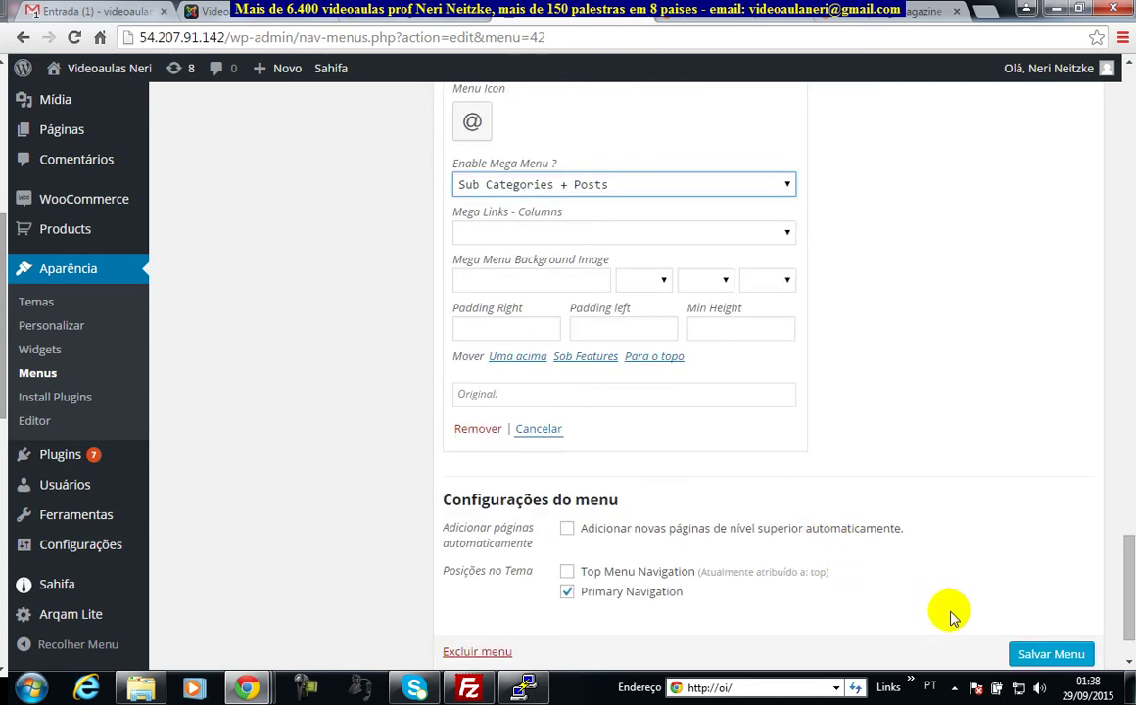
{"action": "left_click", "coordinate": [1062, 655]}
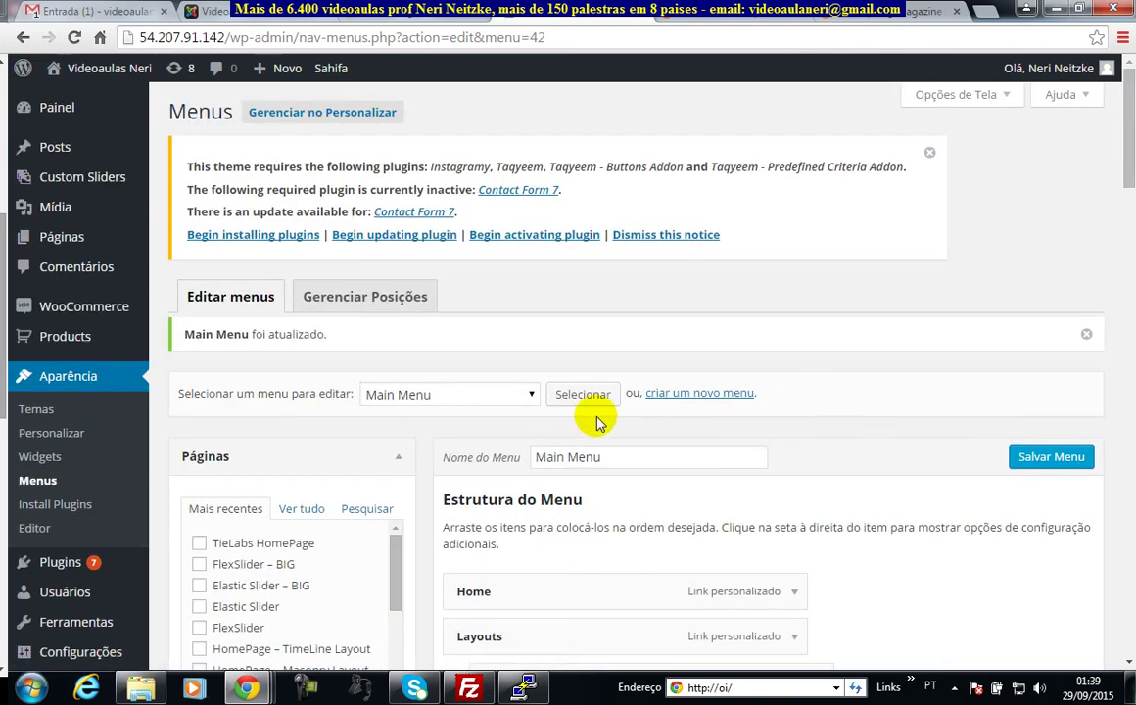
Reassign Main Menu to Primary Navigation after the menu edit and save the positions
{"action": "left_click", "coordinate": [357, 311]}
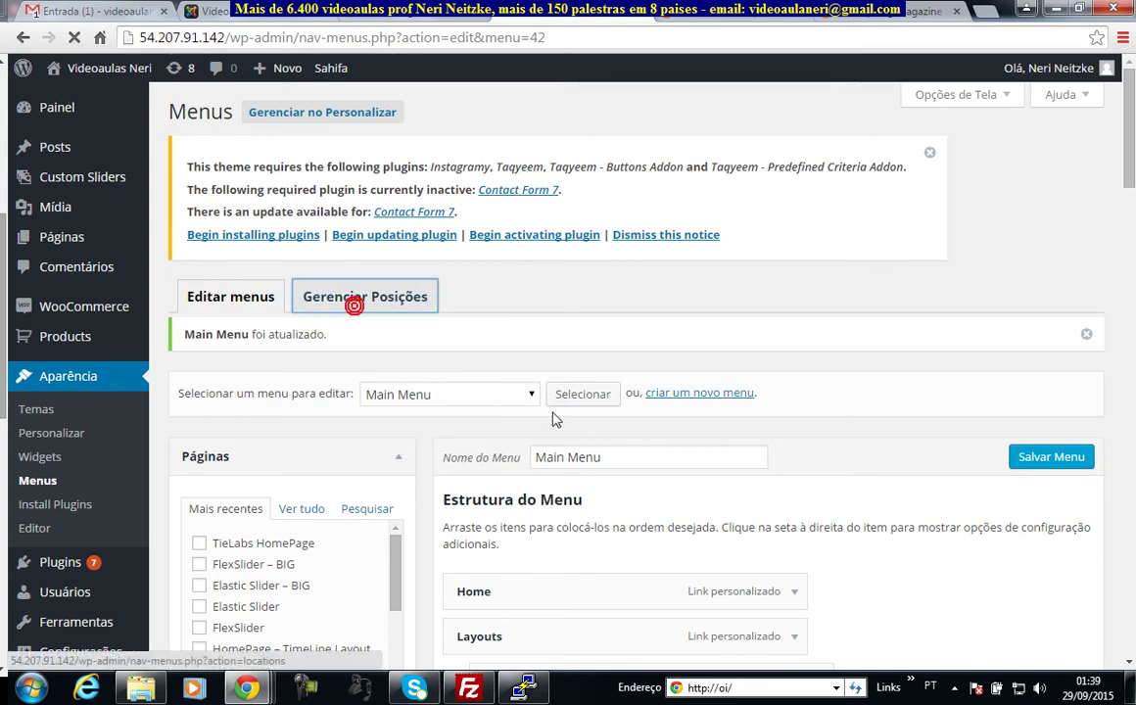
{"action": "left_click", "coordinate": [446, 436]}
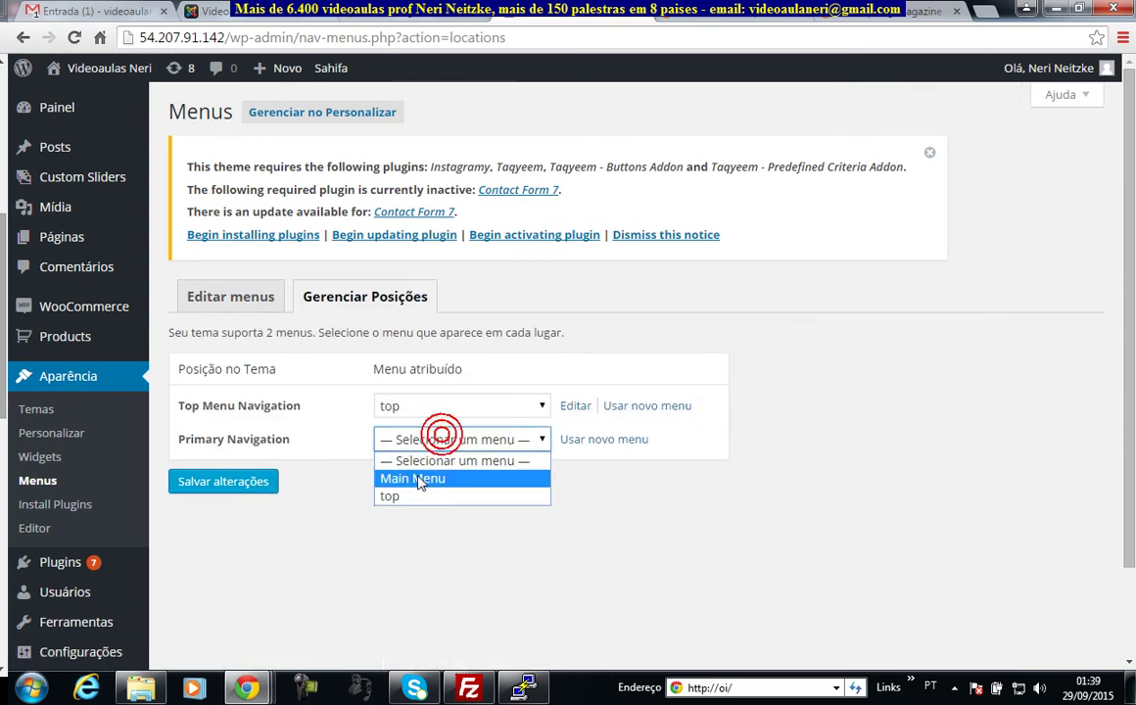
{"action": "left_click", "coordinate": [418, 477]}
{"action": "left_click", "coordinate": [211, 477]}
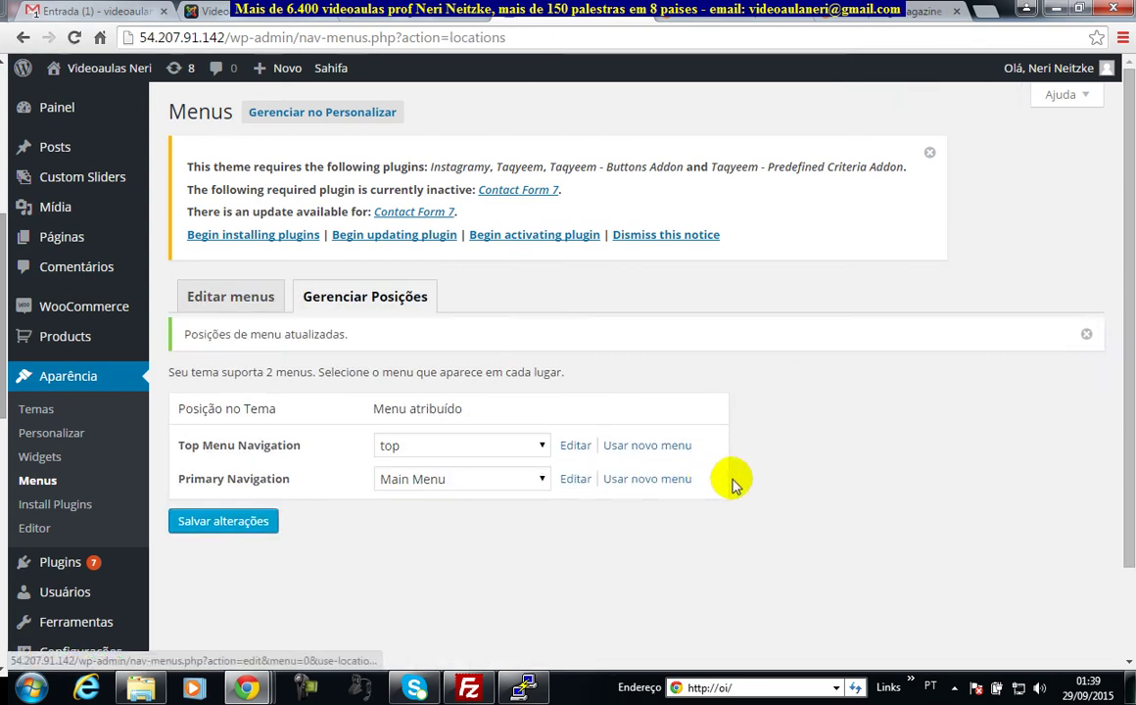
Review Main Menu's theme positions and reload the home page to check the Videoaulas icon and dropdown
{"action": "left_click", "coordinate": [220, 307]}
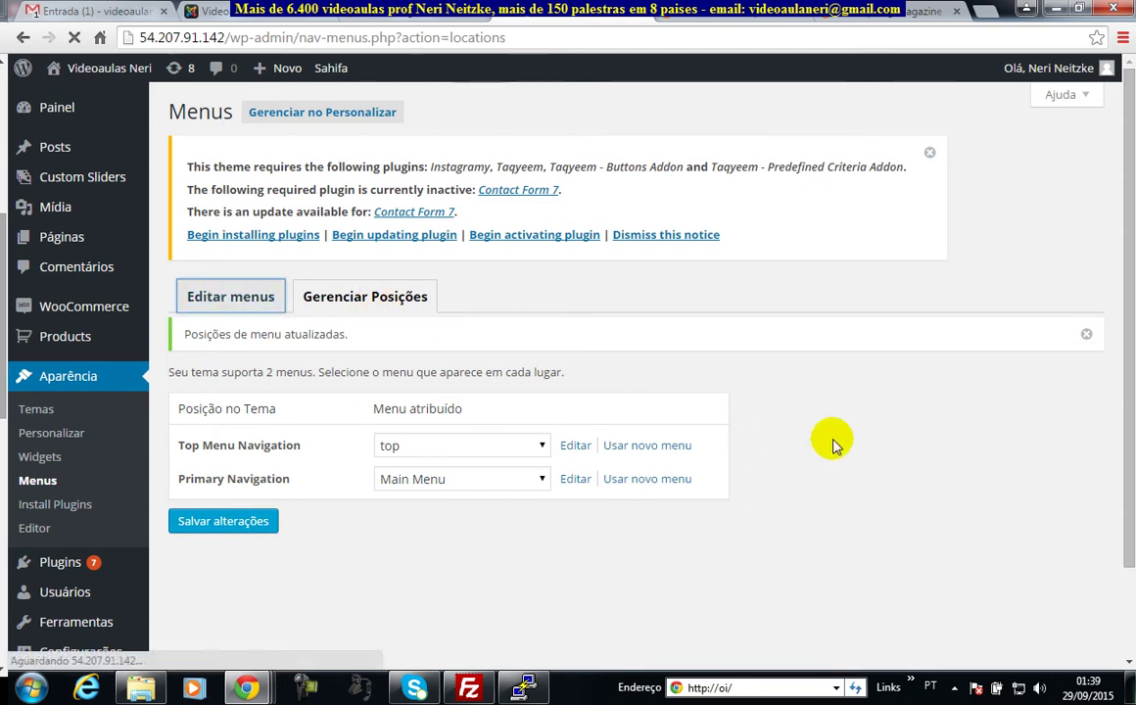
{"action": "scroll", "coordinate": [848, 479], "scroll_direction": "down", "scroll_amount": 20}
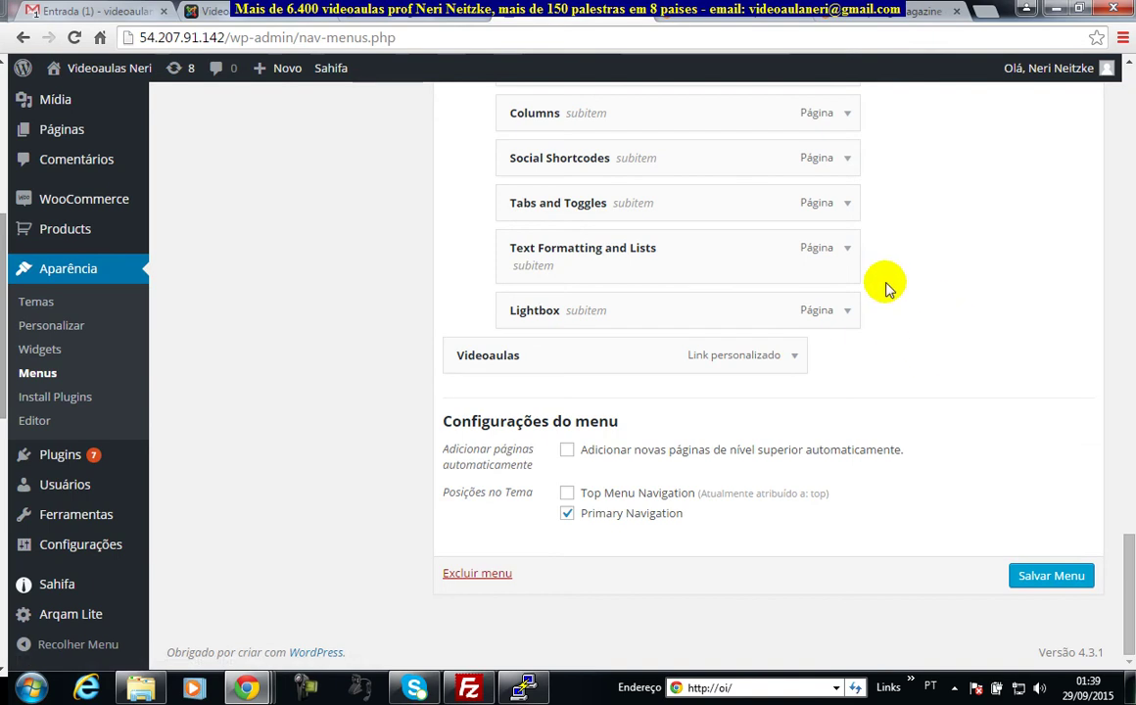
{"action": "left_click", "coordinate": [722, 18]}
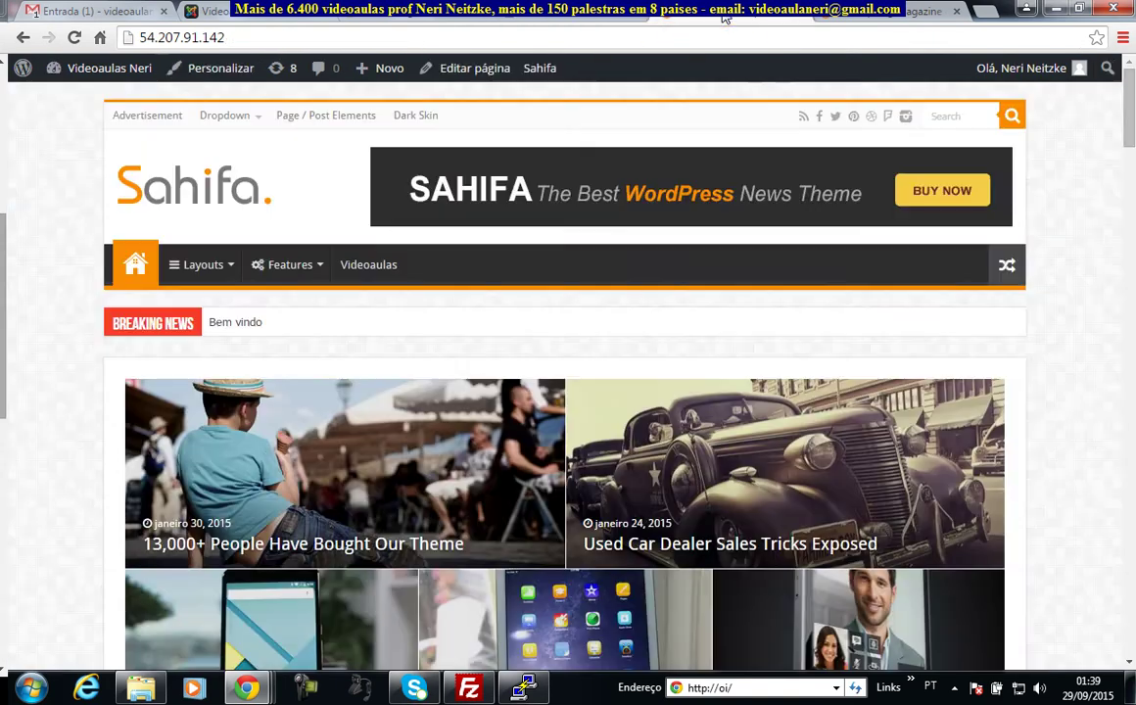
{"action": "left_click", "coordinate": [21, 37]}
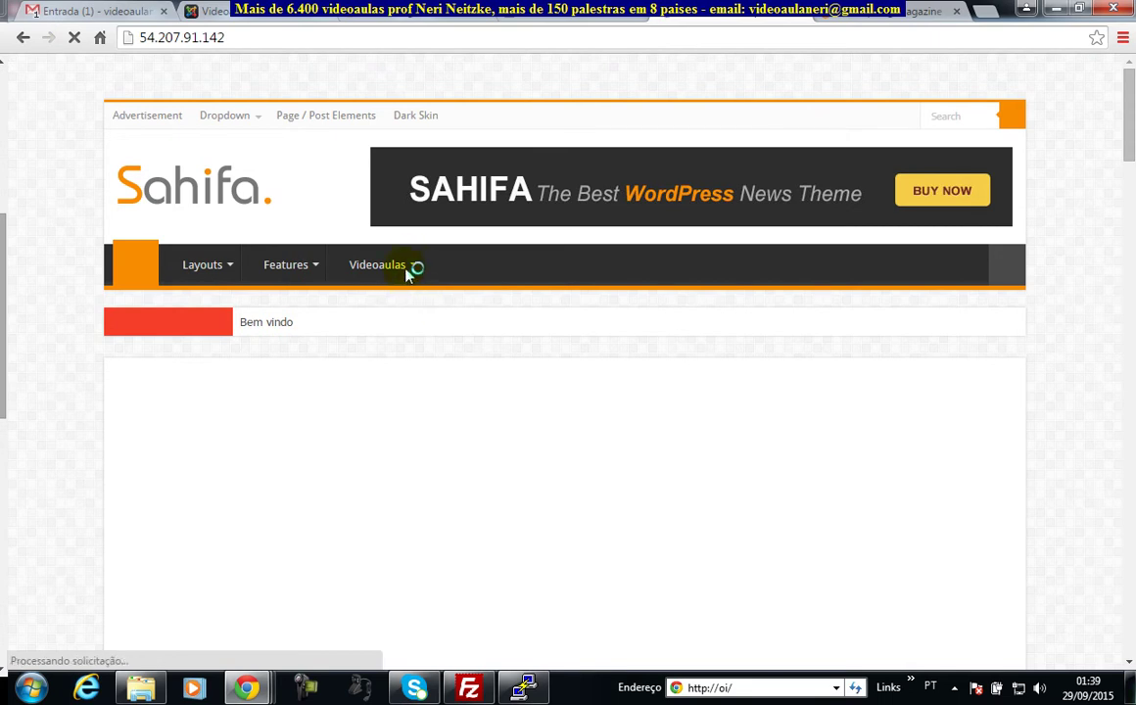
{"action": "mouse_move", "coordinate": [411, 266]}
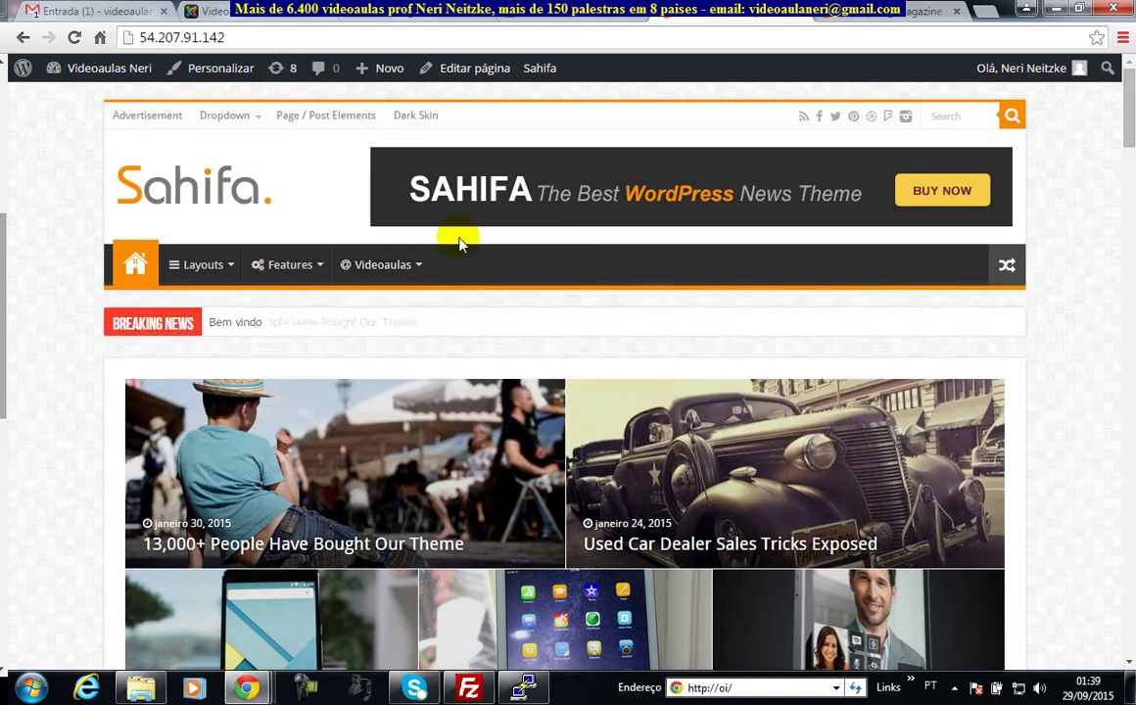
Return to the menu editor and try to add the Advertisement page to Main Menu
{"action": "left_click", "coordinate": [564, 18]}
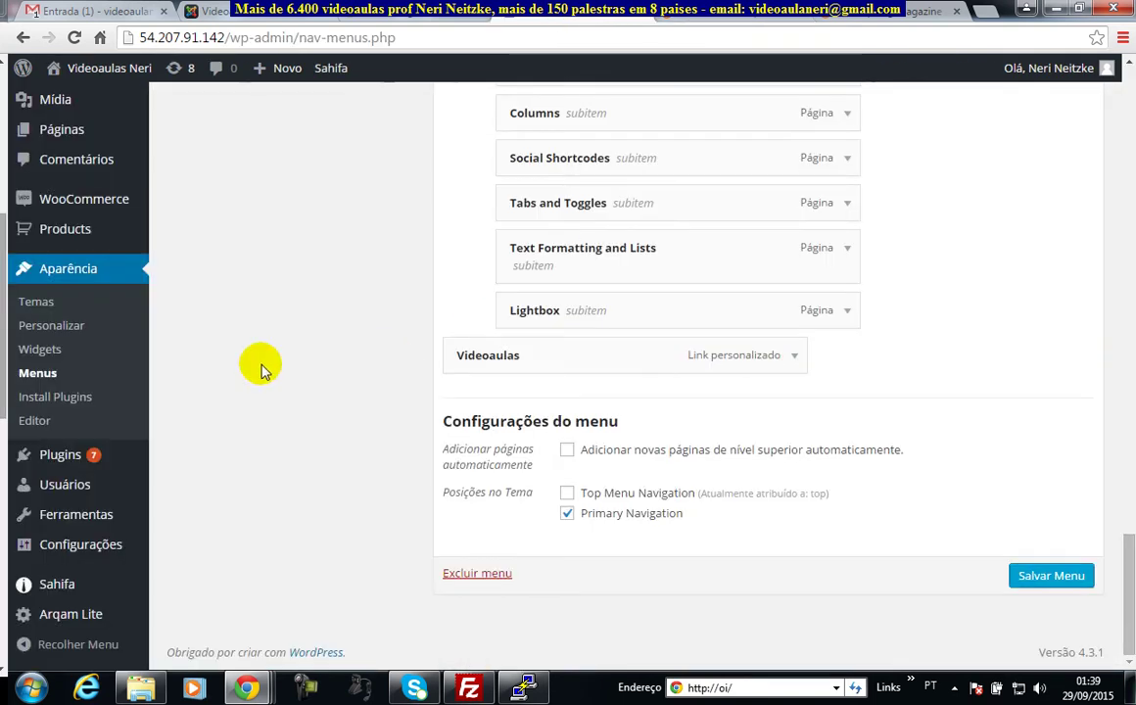
{"action": "scroll", "coordinate": [293, 294], "scroll_direction": "up", "scroll_amount": 10}
{"action": "scroll", "coordinate": [297, 355], "scroll_direction": "up", "scroll_amount": 10}
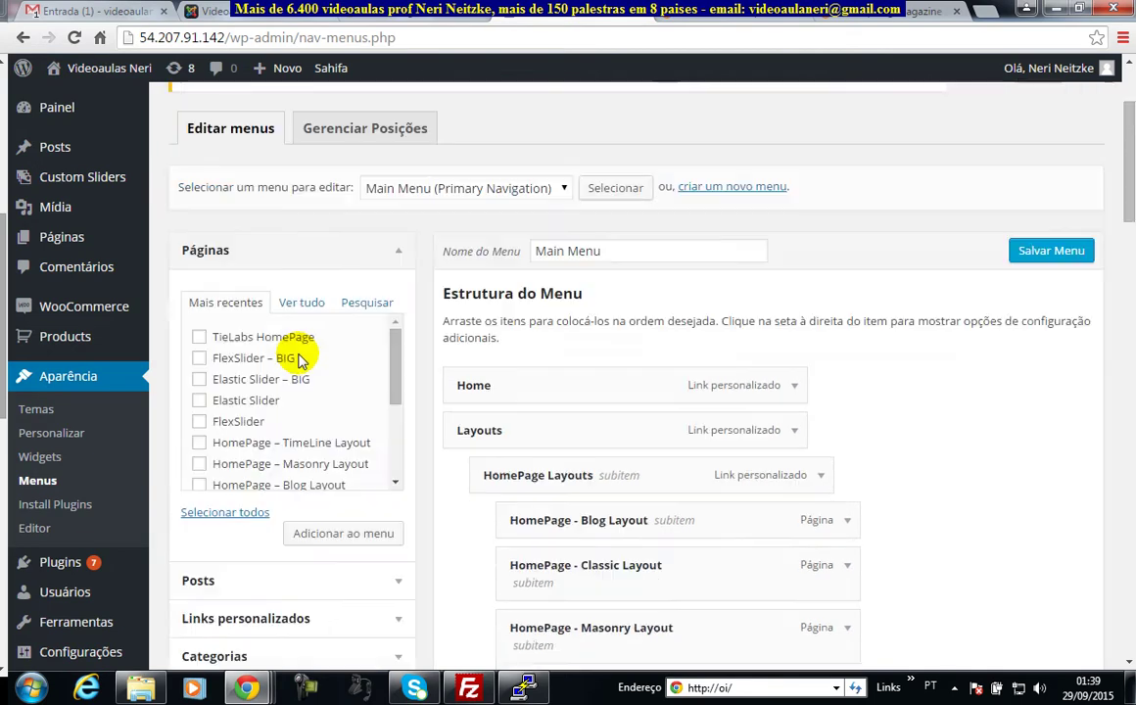
{"action": "scroll", "coordinate": [297, 452], "scroll_direction": "down", "scroll_amount": 5}
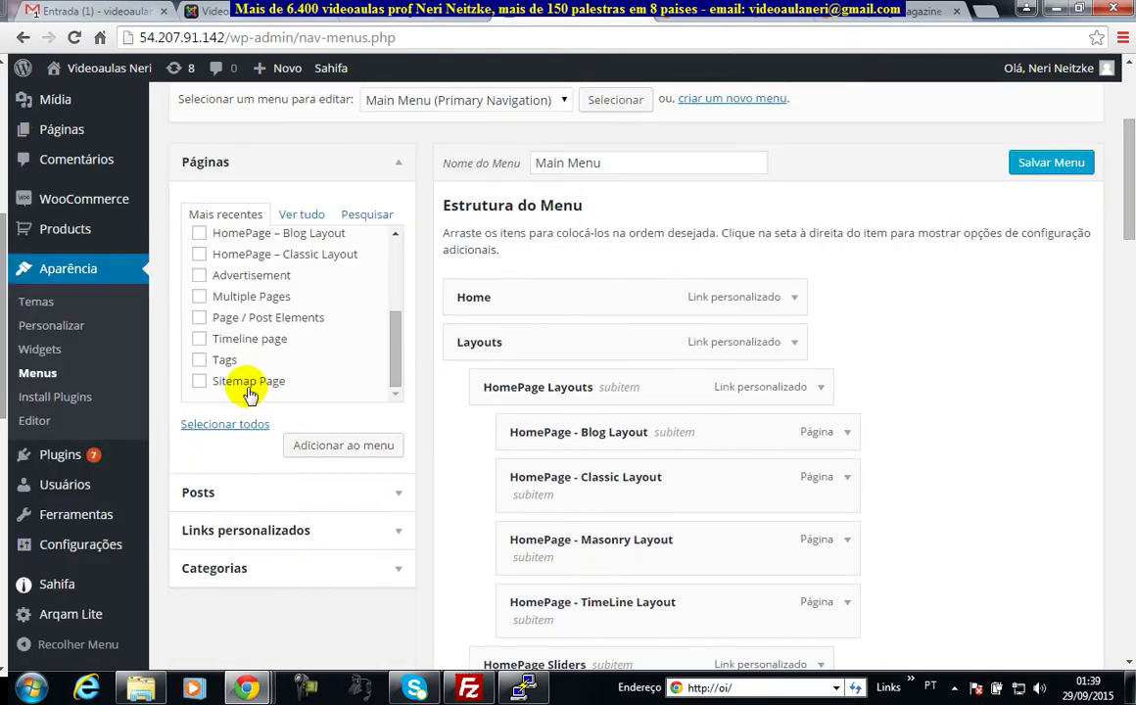
{"action": "left_click", "coordinate": [358, 447]}
Try to add the Fashion and Tech categories to the end of Main Menu and save the menu
{"action": "left_click", "coordinate": [288, 576]}
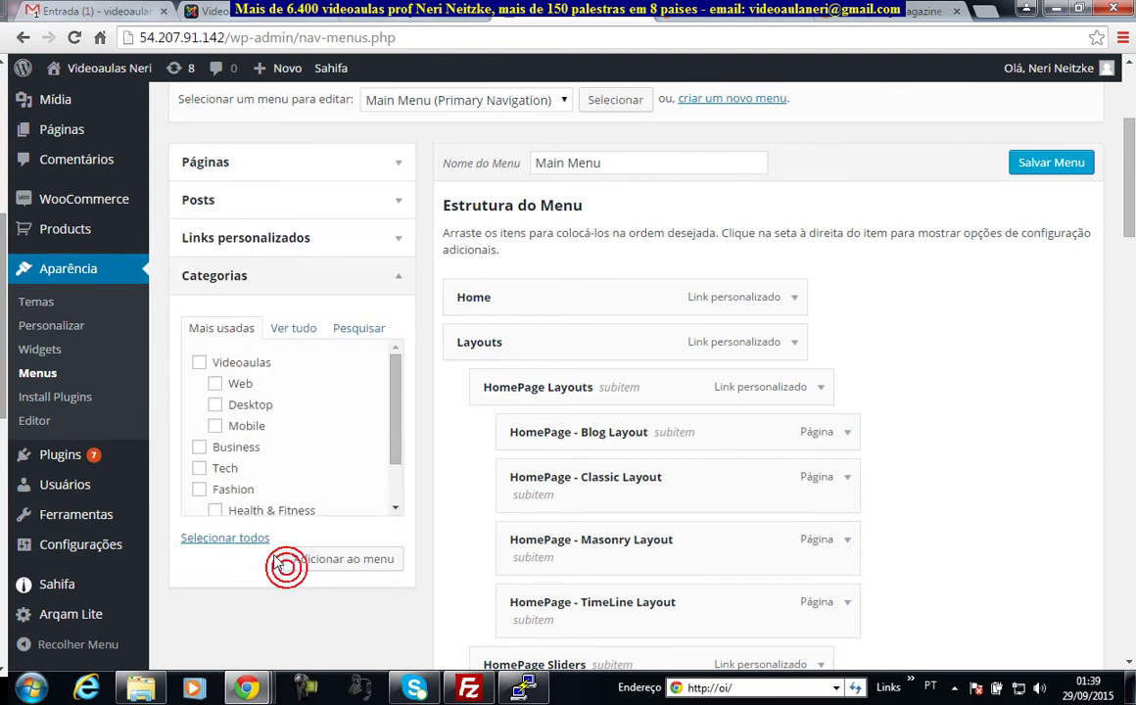
{"action": "left_click", "coordinate": [364, 567]}
{"action": "left_click", "coordinate": [365, 565]}
{"action": "left_click_drag", "start_coordinate": [1129, 211], "coordinate": [1129, 622]}
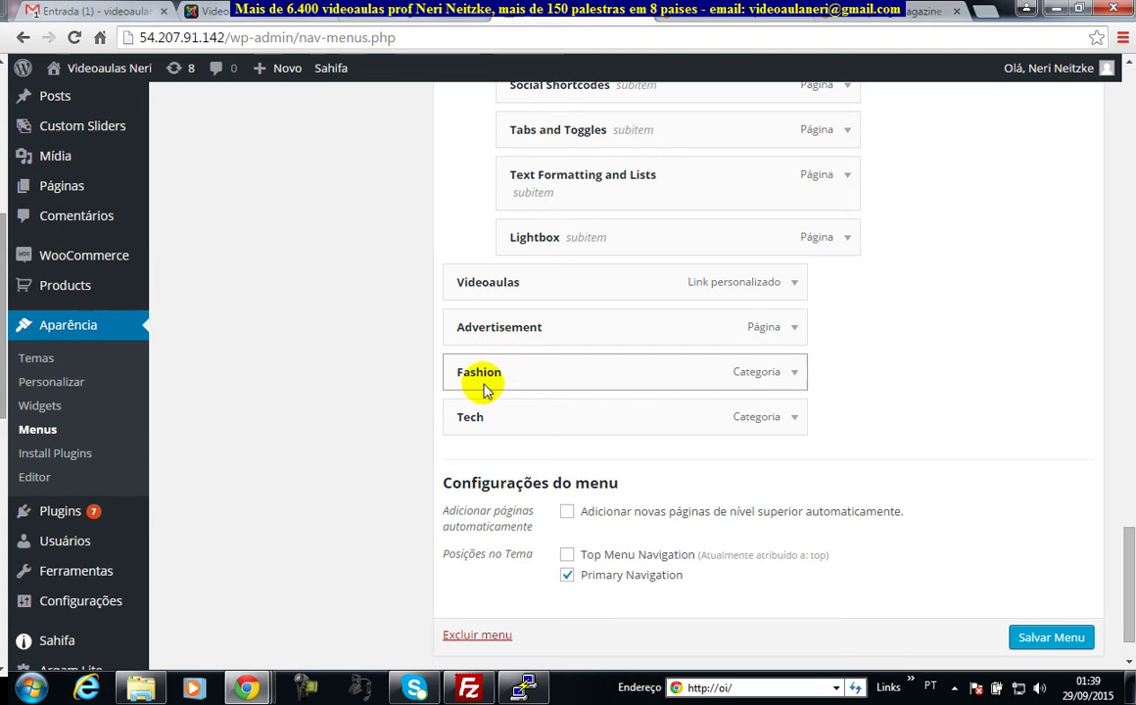
{"action": "left_click", "coordinate": [1043, 638]}
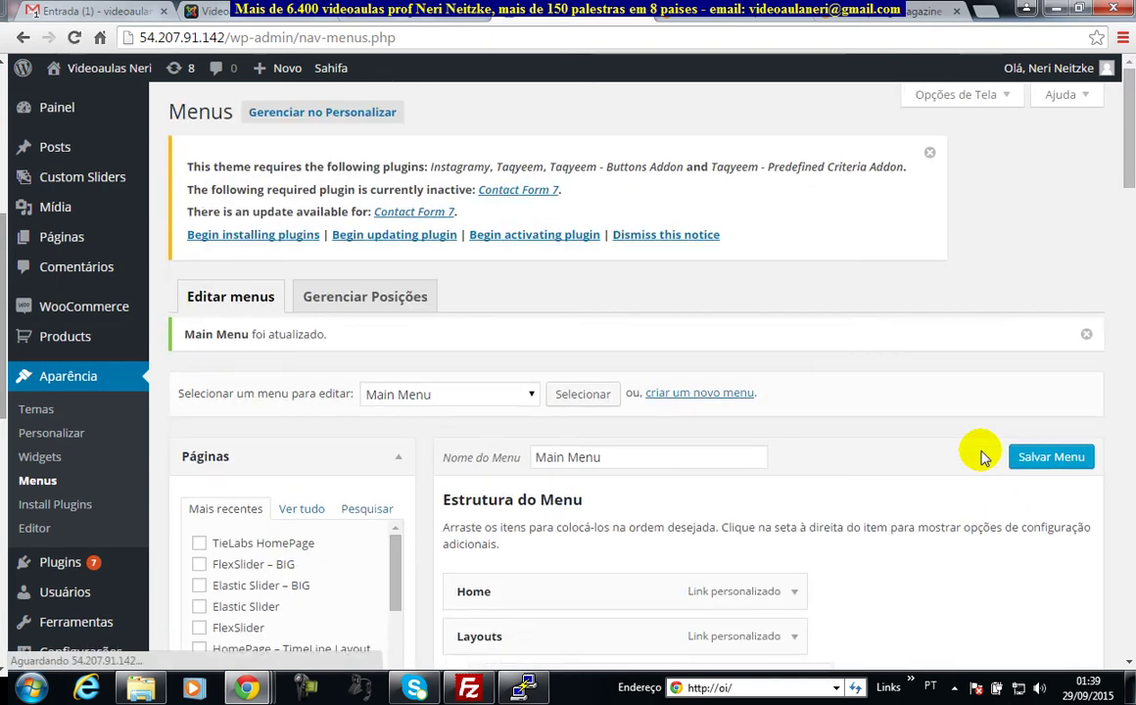
Assign Main Menu to the Primary Navigation position again and save the position changes
{"action": "left_click", "coordinate": [323, 293]}
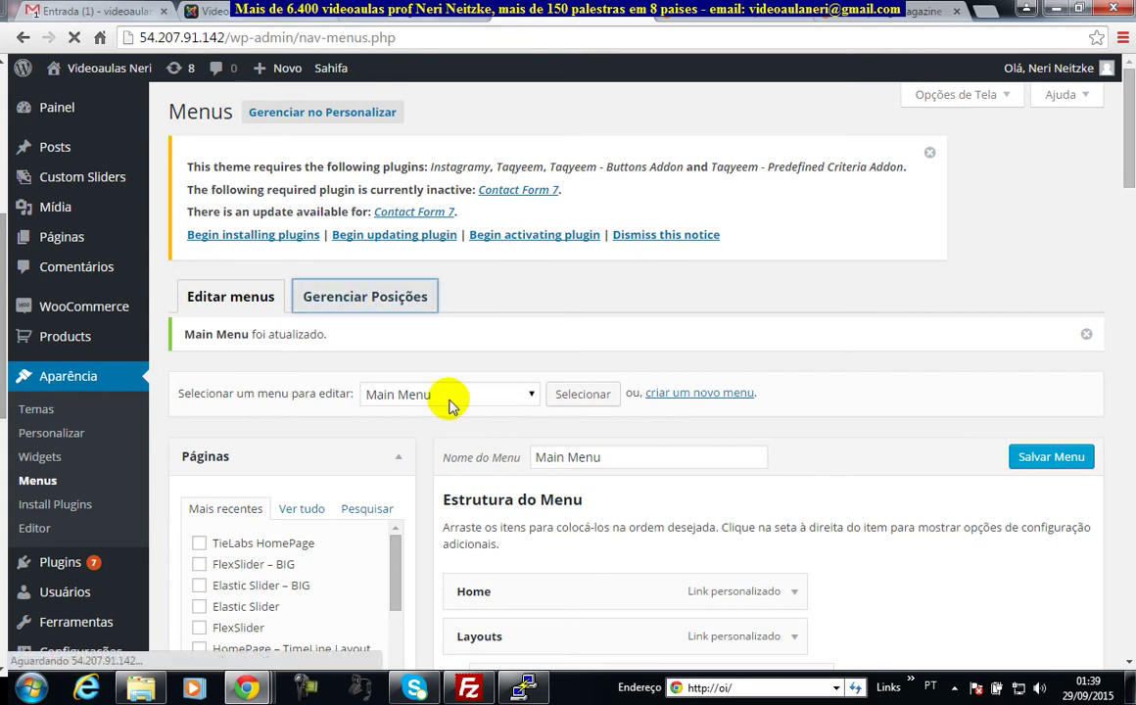
{"action": "left_click", "coordinate": [437, 445]}
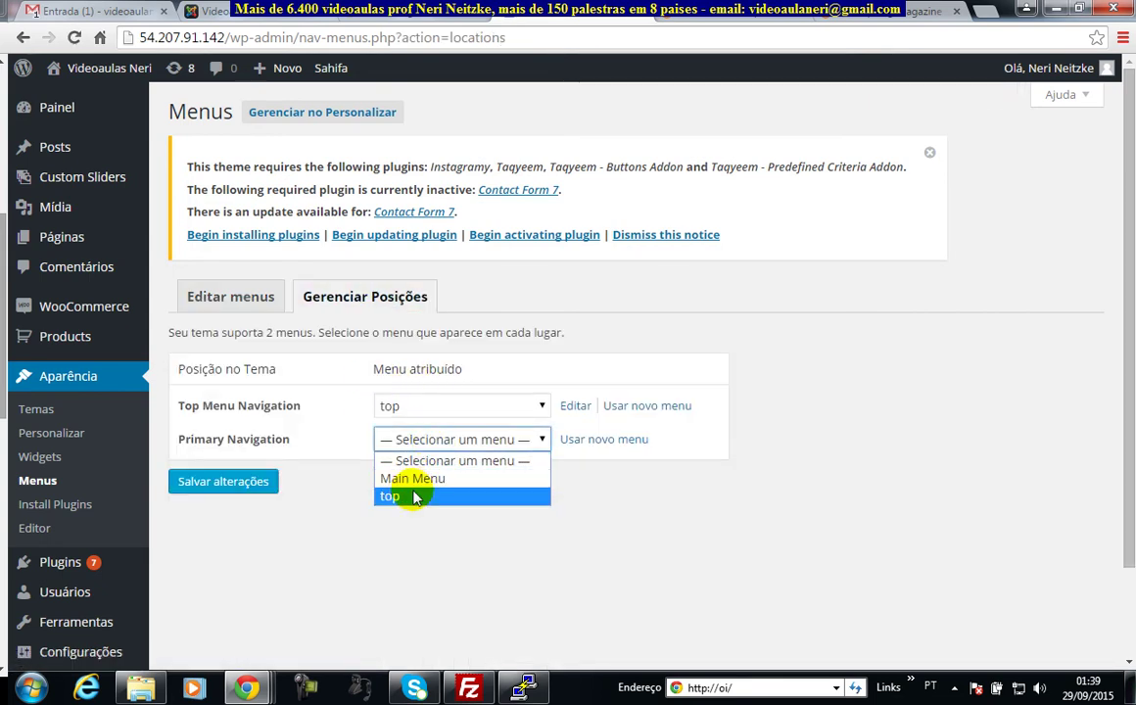
{"action": "left_click", "coordinate": [415, 478]}
{"action": "left_click", "coordinate": [239, 481]}
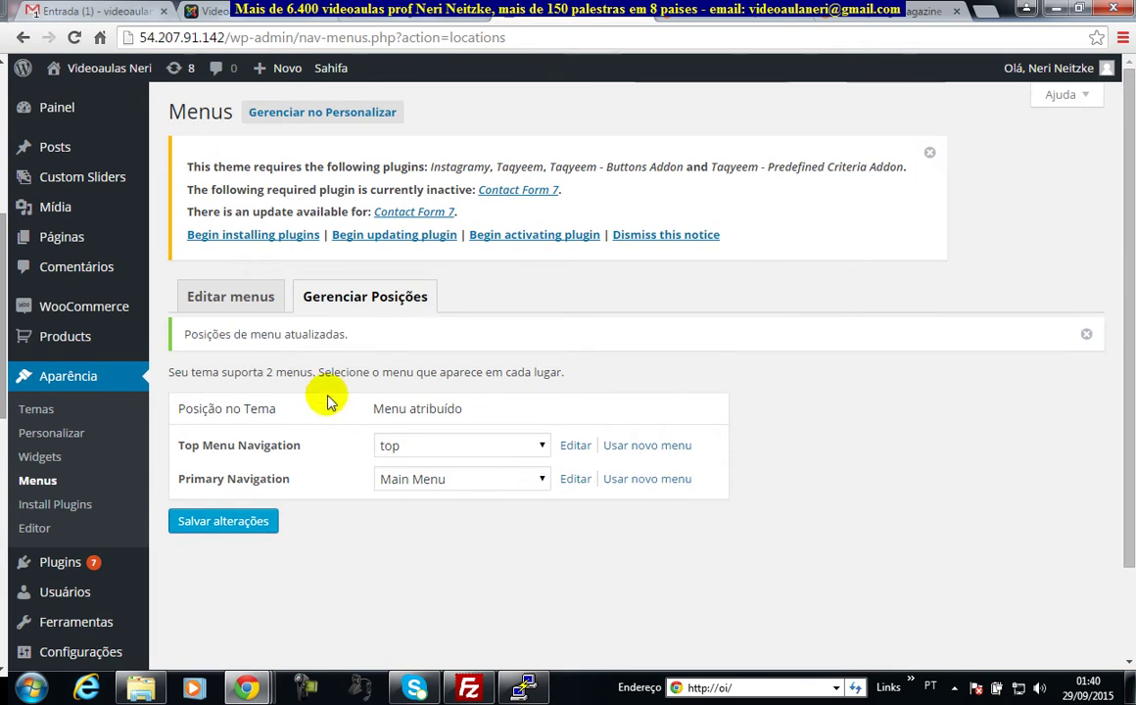
Check Main Menu's item list for the added page and categories, and review the theme positions
{"action": "left_click", "coordinate": [244, 296]}
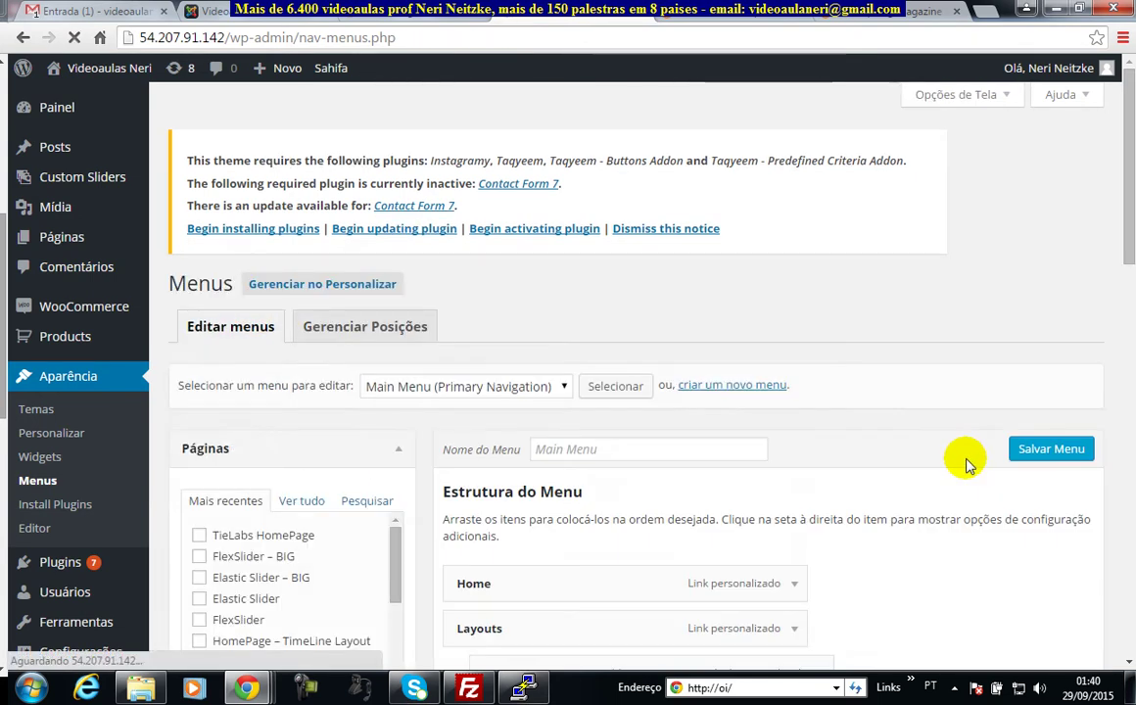
{"action": "scroll", "coordinate": [962, 458], "scroll_direction": "down", "scroll_amount": 20}
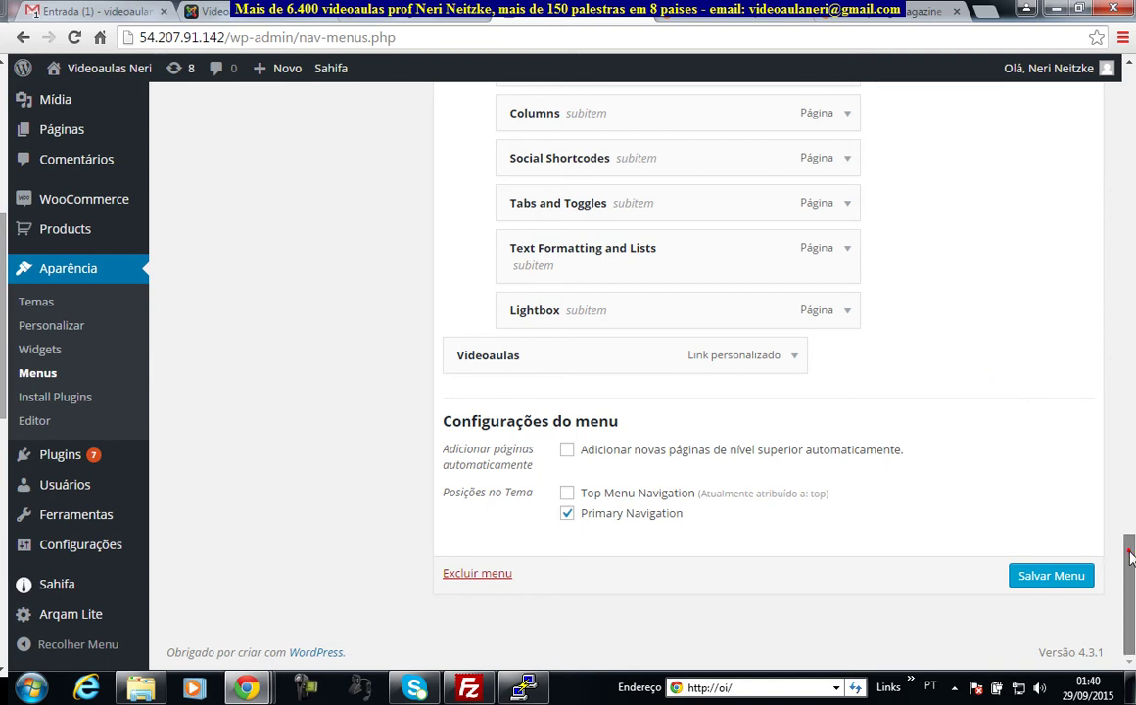
{"action": "scroll", "coordinate": [1128, 556], "scroll_direction": "up", "scroll_amount": 20}
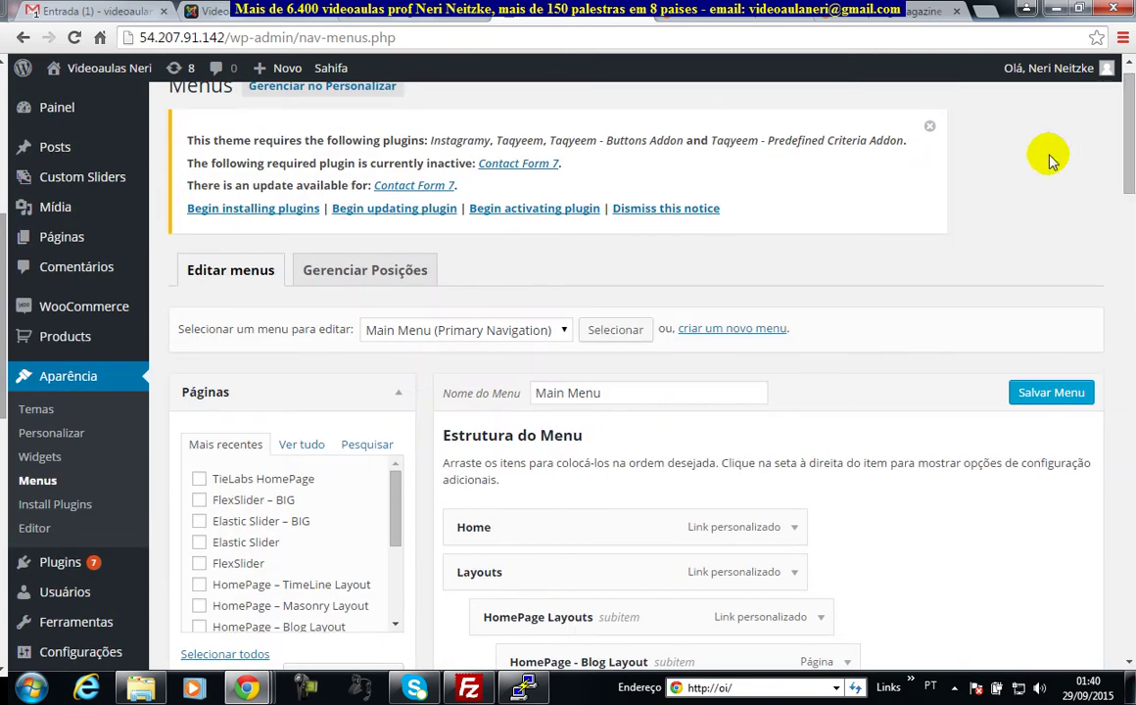
{"action": "scroll", "coordinate": [842, 332], "scroll_direction": "down", "scroll_amount": 5}
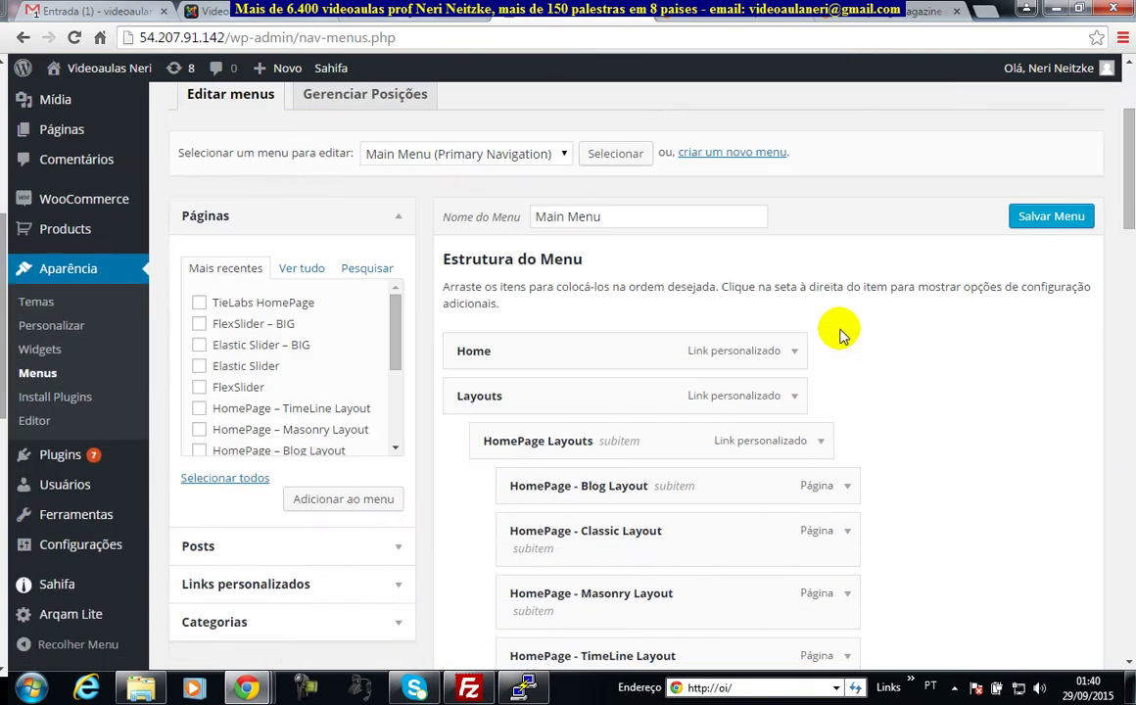
{"action": "scroll", "coordinate": [840, 328], "scroll_direction": "up", "scroll_amount": 5}
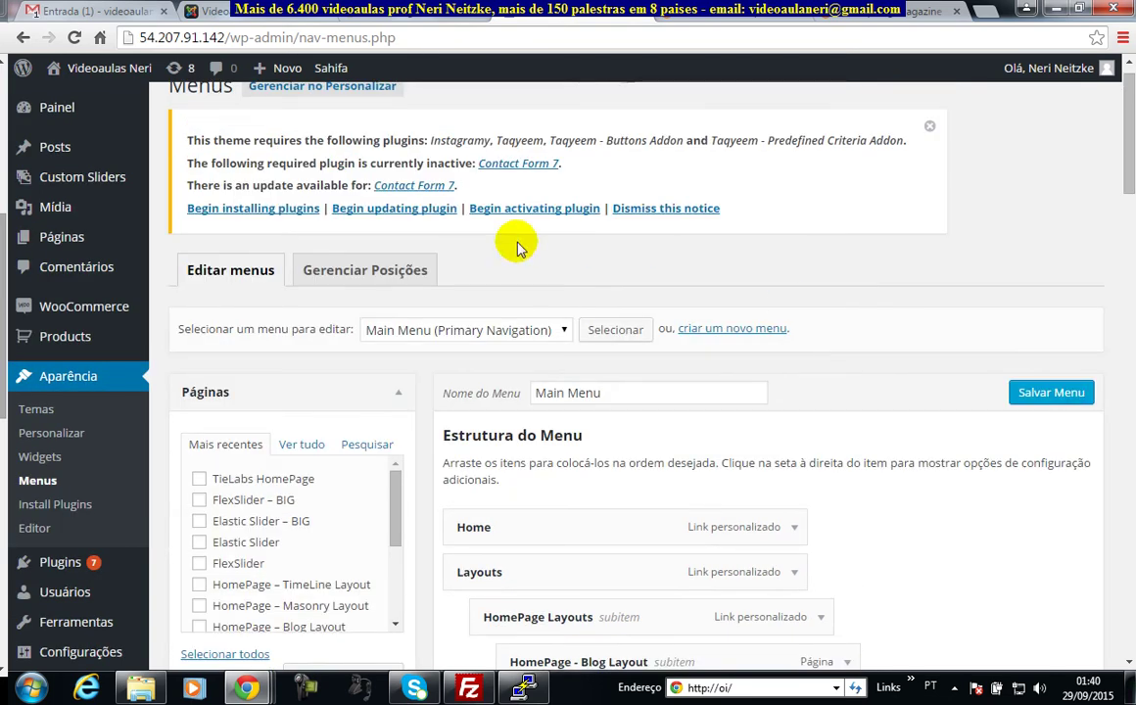
{"action": "left_click", "coordinate": [386, 270]}
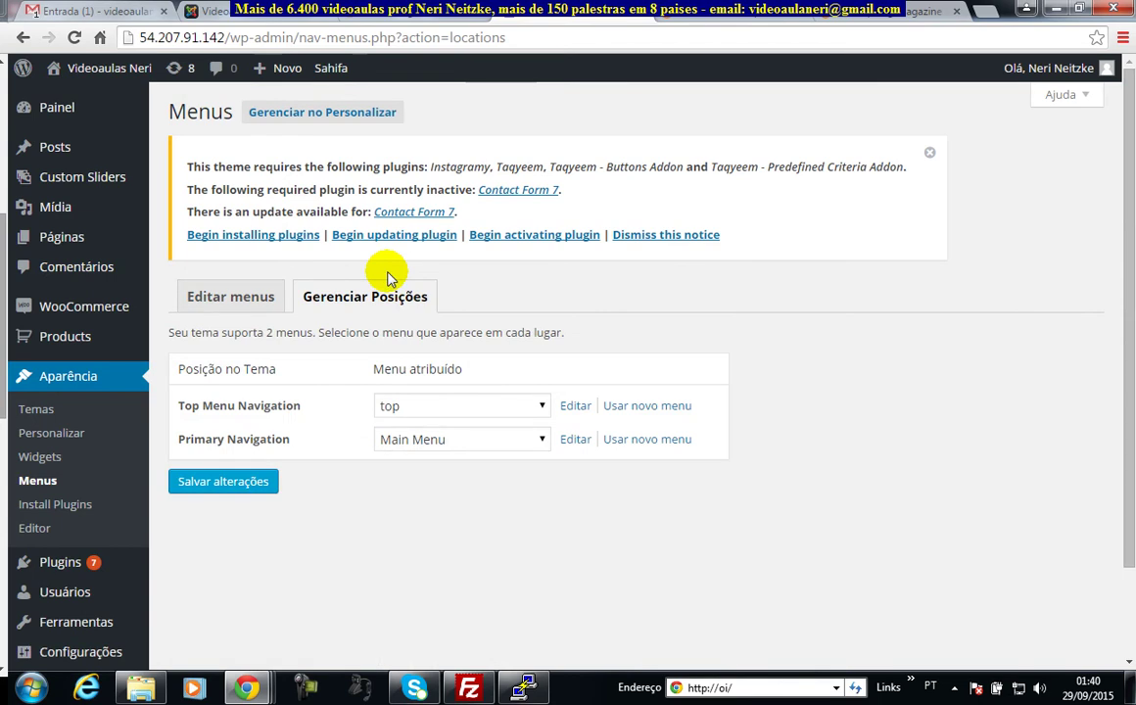
{"action": "left_click", "coordinate": [235, 299]}
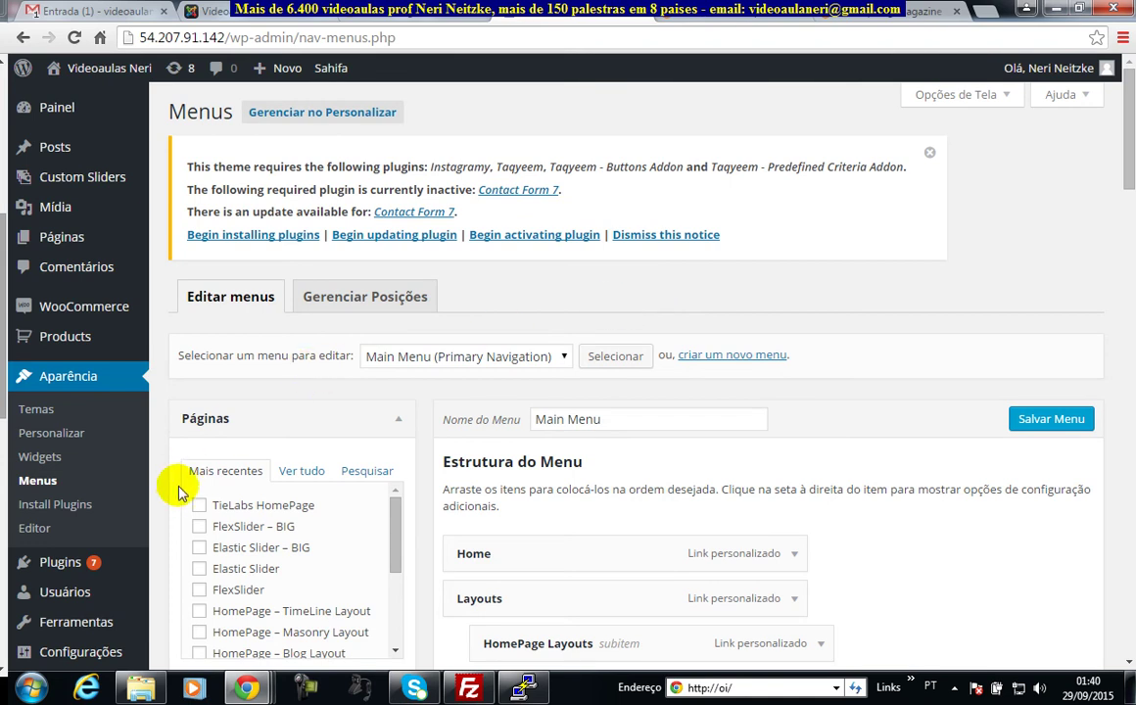
Run the Sahifa theme's demo data import and read through its import log to the end
{"action": "scroll", "coordinate": [130, 529], "scroll_direction": "down", "scroll_amount": 3}
{"action": "scroll", "coordinate": [130, 502], "scroll_direction": "down", "scroll_amount": 4}
{"action": "mouse_move", "coordinate": [46, 599]}
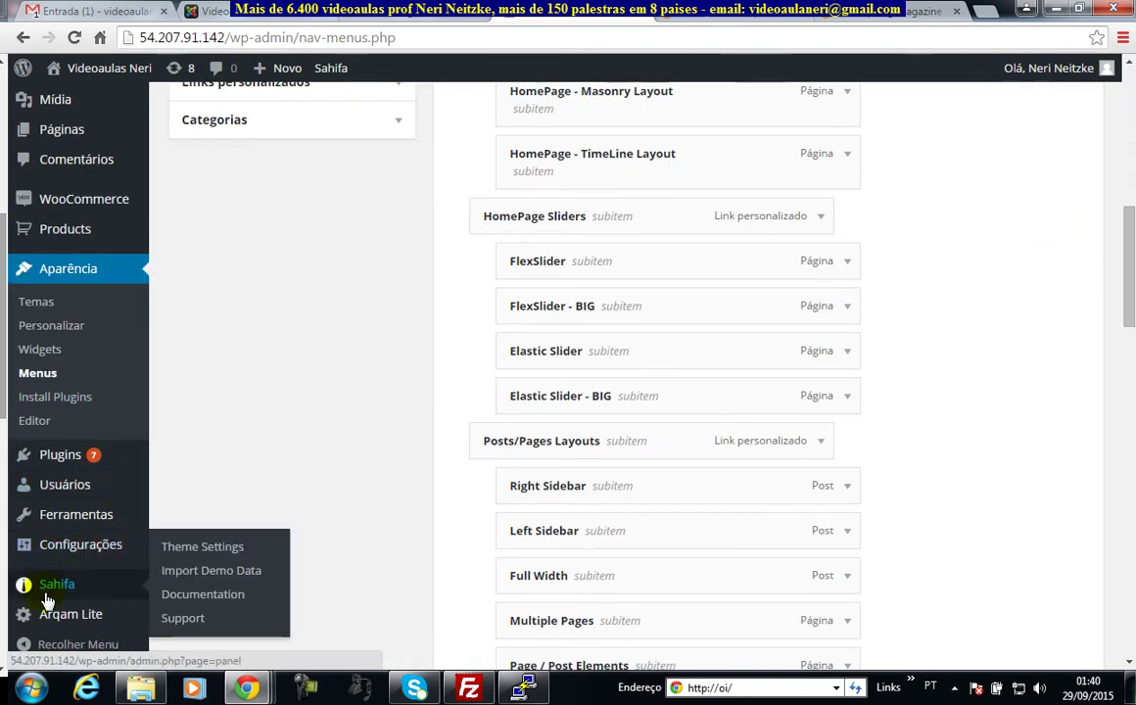
{"action": "left_click", "coordinate": [209, 578]}
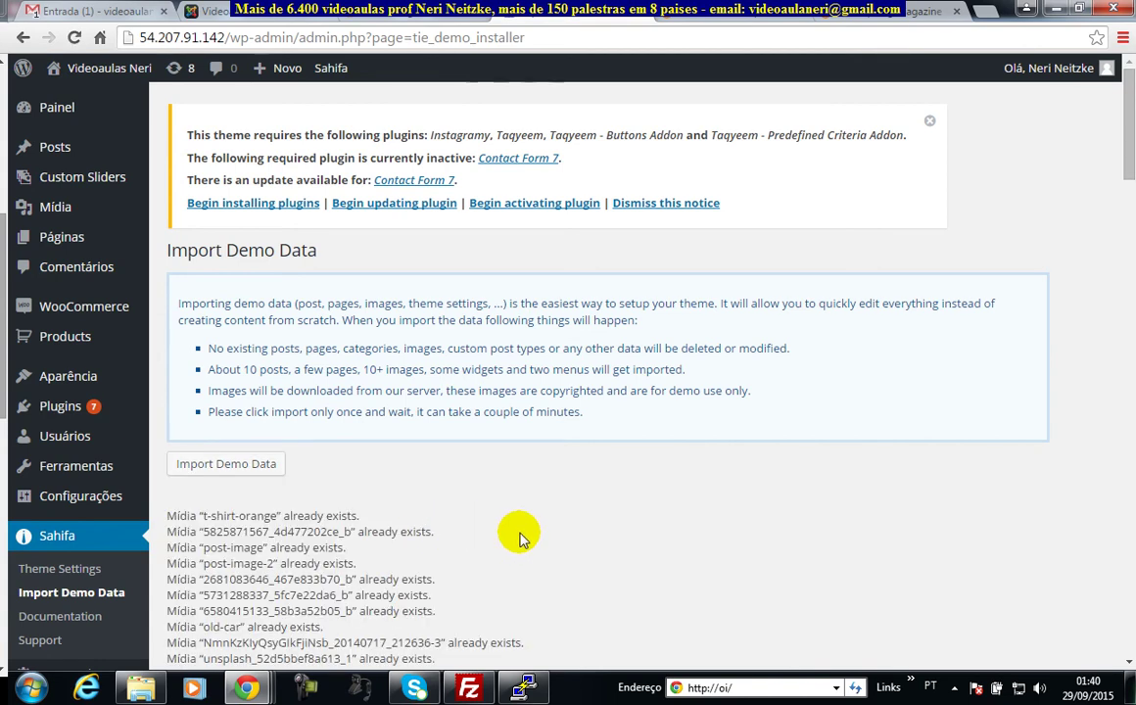
{"action": "scroll", "coordinate": [509, 529], "scroll_direction": "down", "scroll_amount": 5}
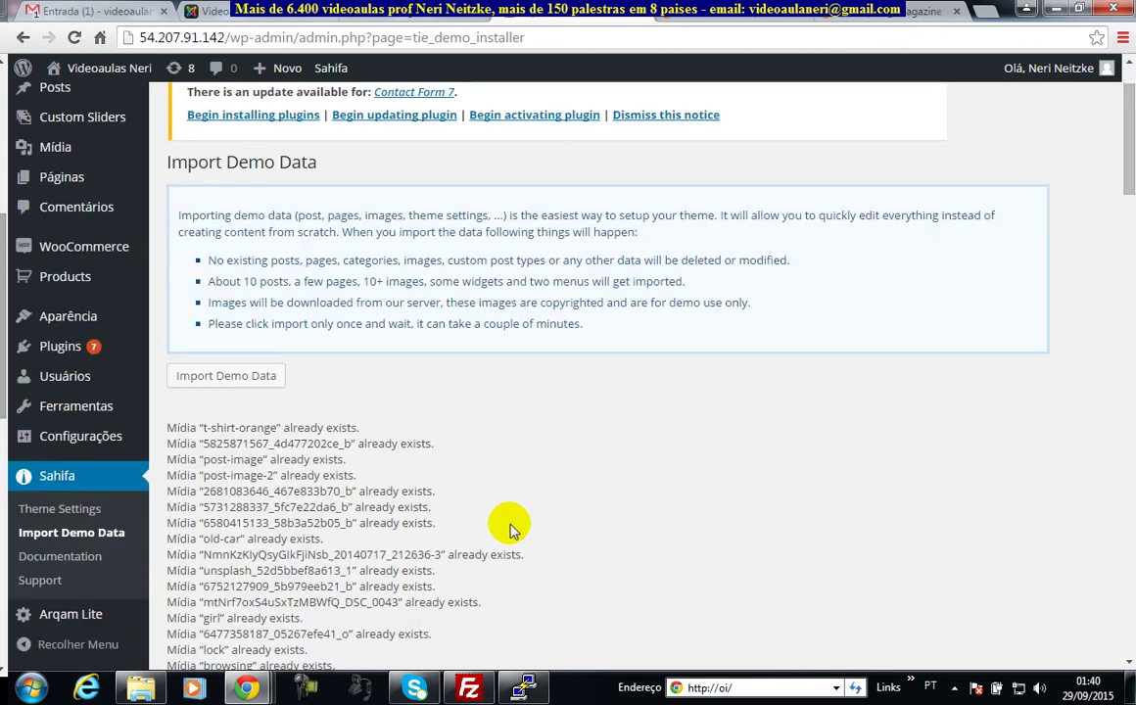
{"action": "scroll", "coordinate": [344, 477], "scroll_direction": "down", "scroll_amount": 15}
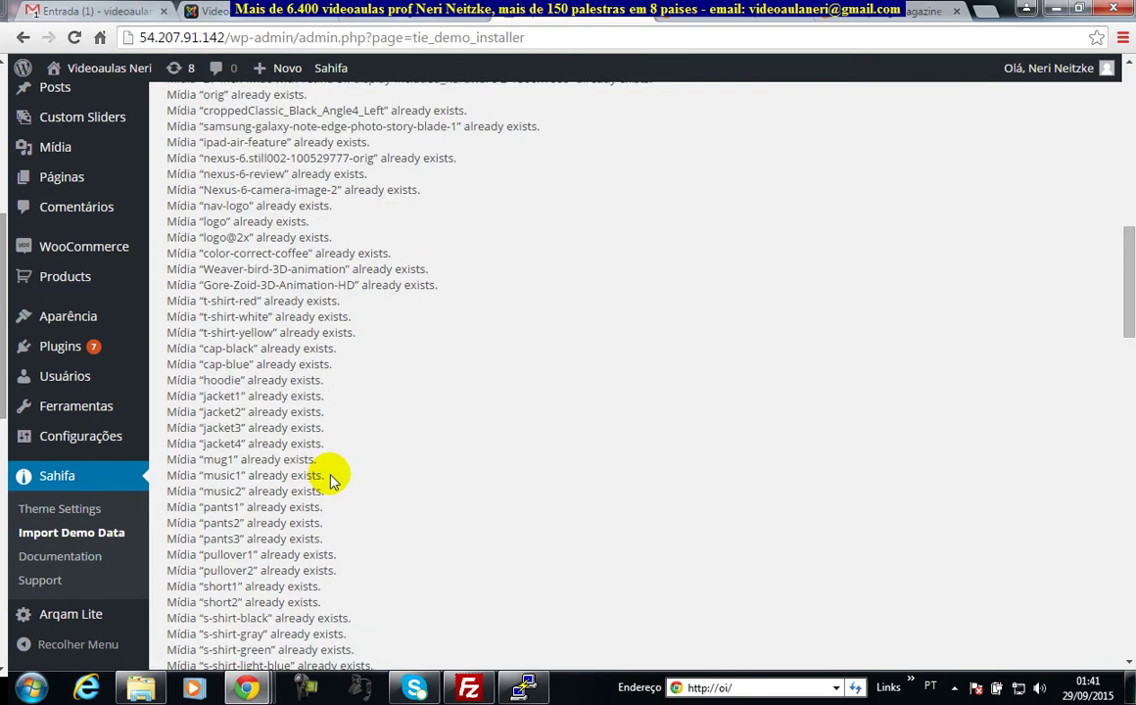
{"action": "scroll", "coordinate": [479, 485], "scroll_direction": "down", "scroll_amount": 4}
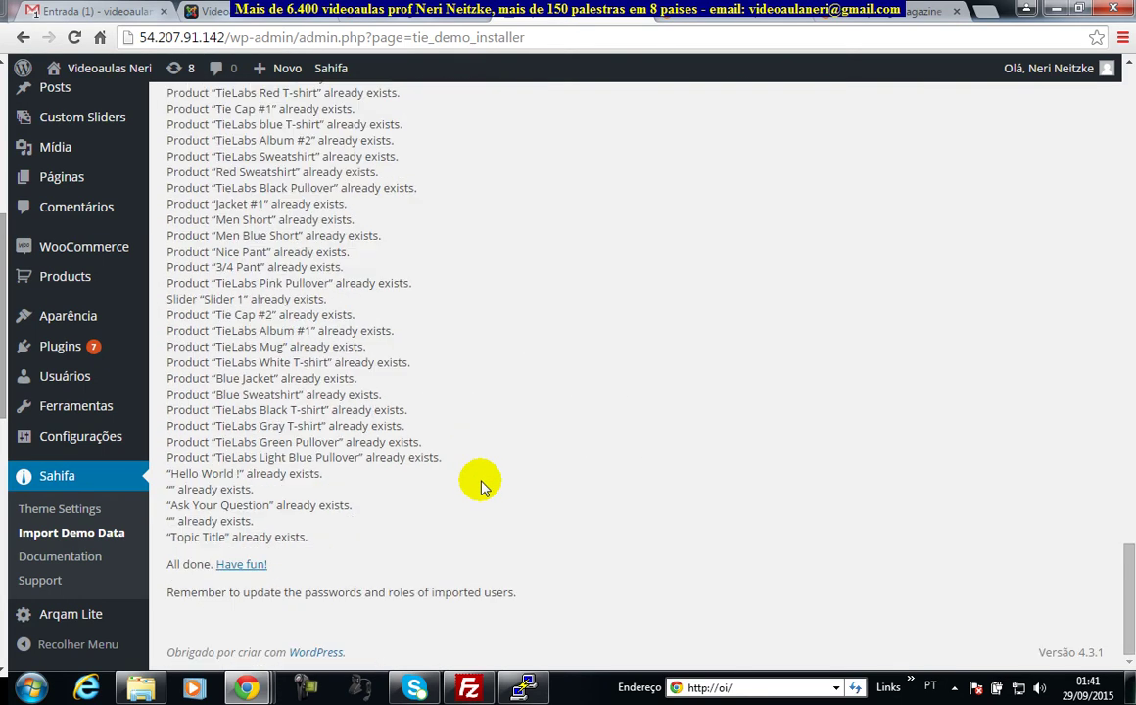
{"action": "scroll", "coordinate": [481, 460], "scroll_direction": "up", "scroll_amount": 15}
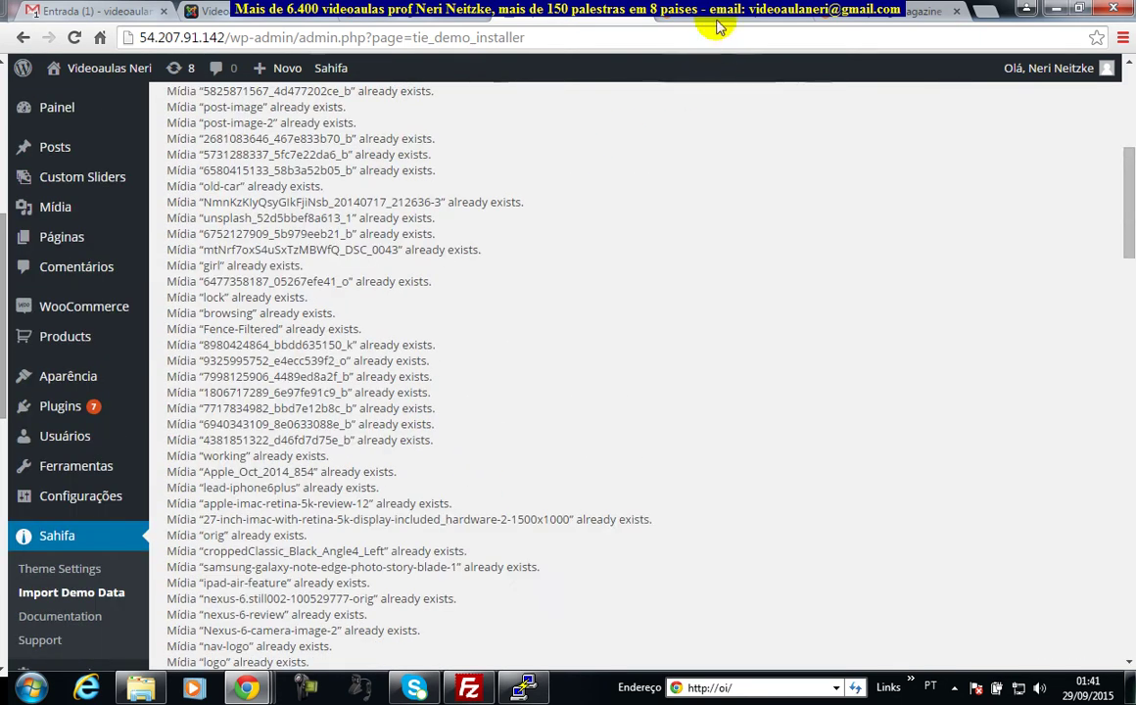
Reload the site's home page and inspect the World and Fashion dropdowns in the primary navigation
{"action": "left_click", "coordinate": [716, 18]}
{"action": "left_click", "coordinate": [137, 204]}
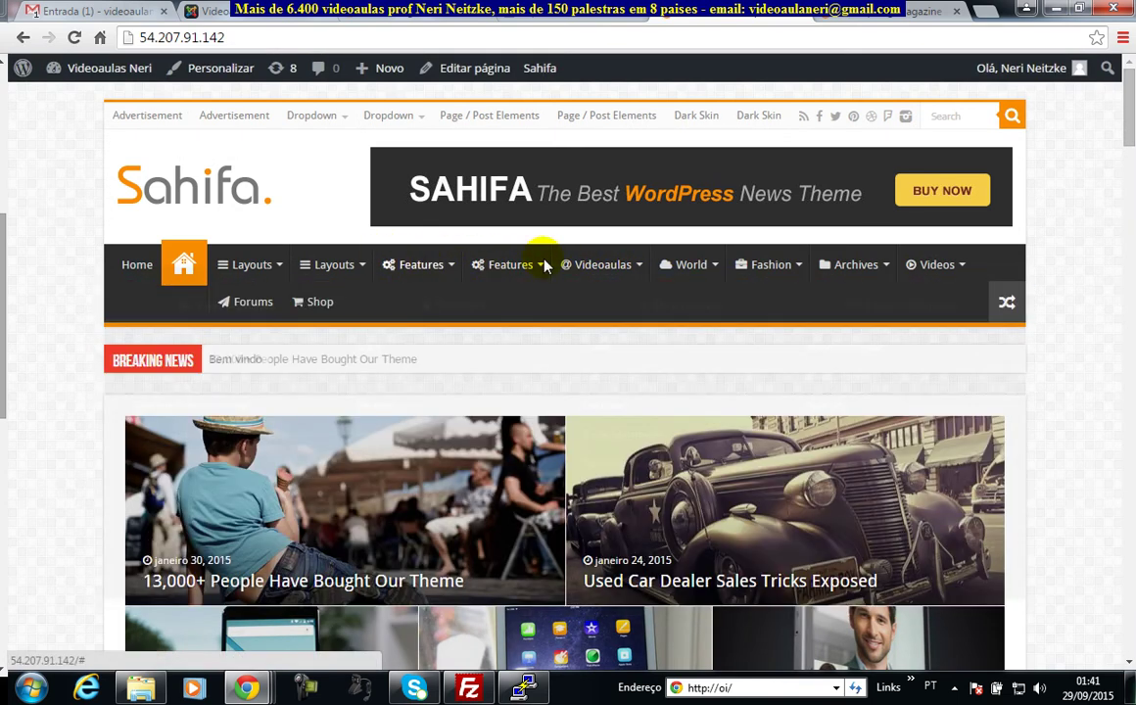
{"action": "mouse_move", "coordinate": [701, 272]}
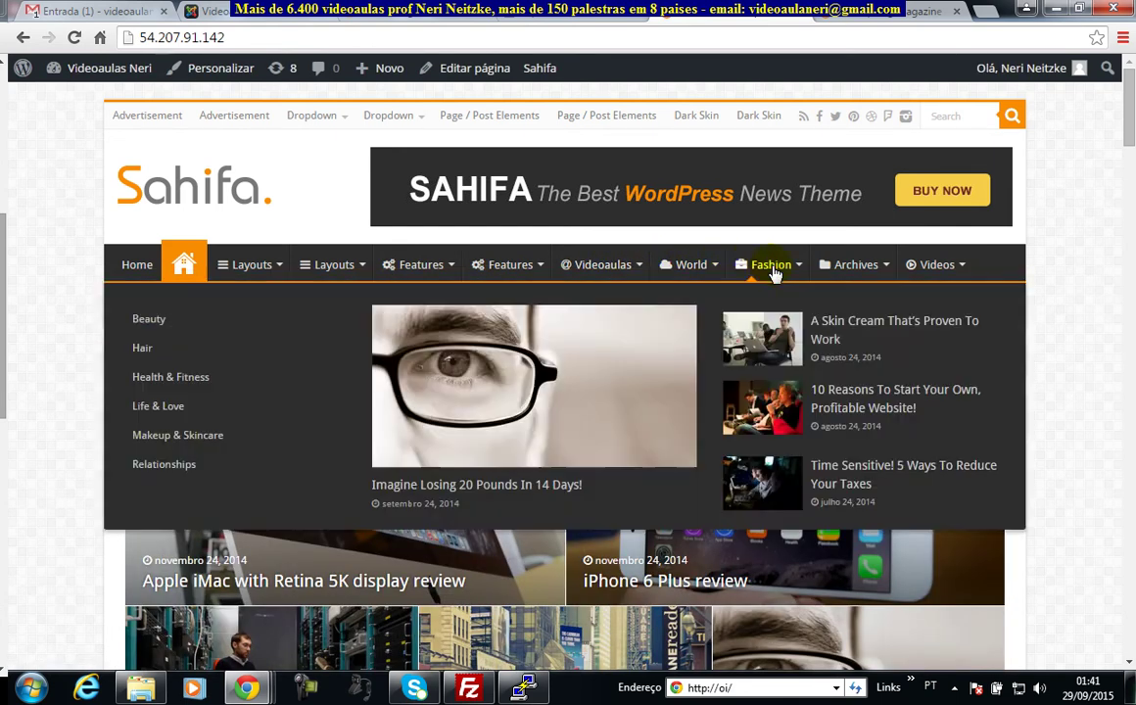
{"action": "mouse_move", "coordinate": [930, 277]}
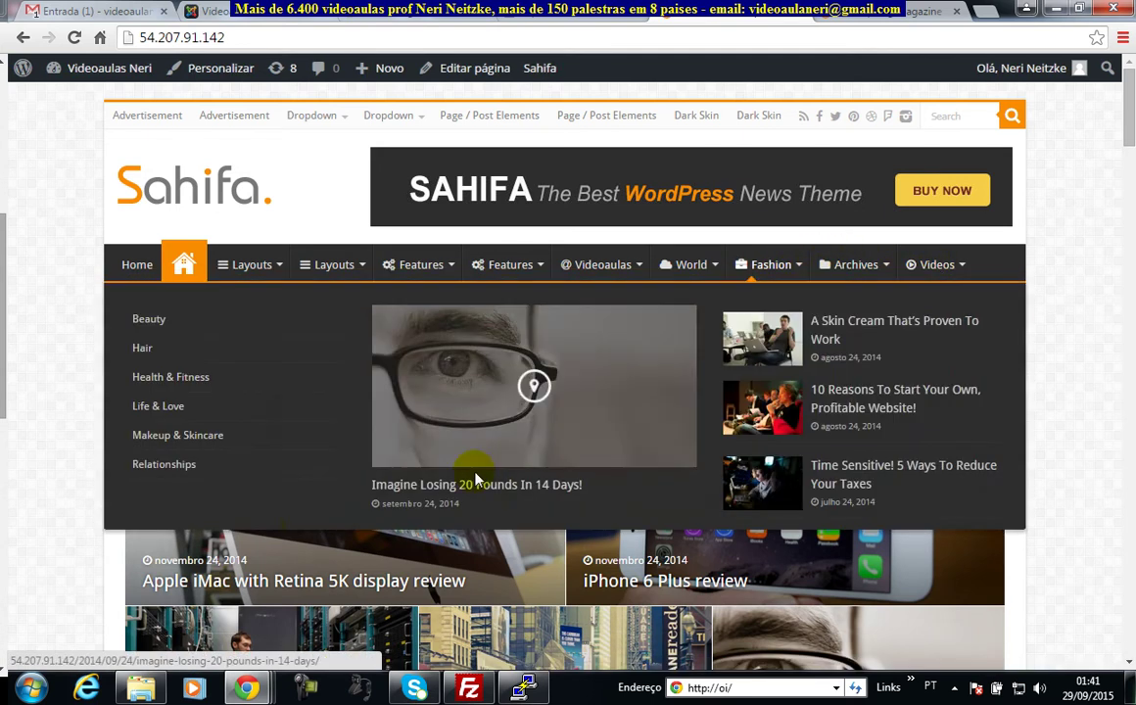
Look through the home page's content sections down to the Grid and tabbed category blocks
{"action": "scroll", "coordinate": [64, 544], "scroll_direction": "down", "scroll_amount": 4}
{"action": "scroll", "coordinate": [64, 545], "scroll_direction": "down", "scroll_amount": 20}
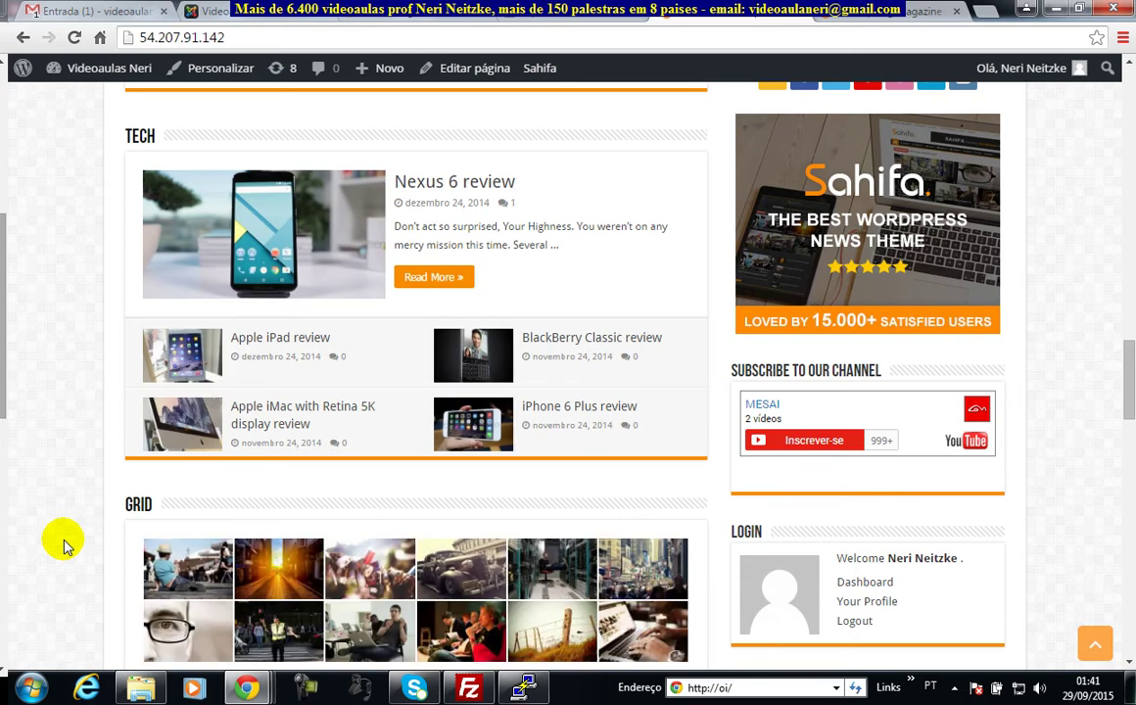
{"action": "scroll", "coordinate": [65, 545], "scroll_direction": "down", "scroll_amount": 4}
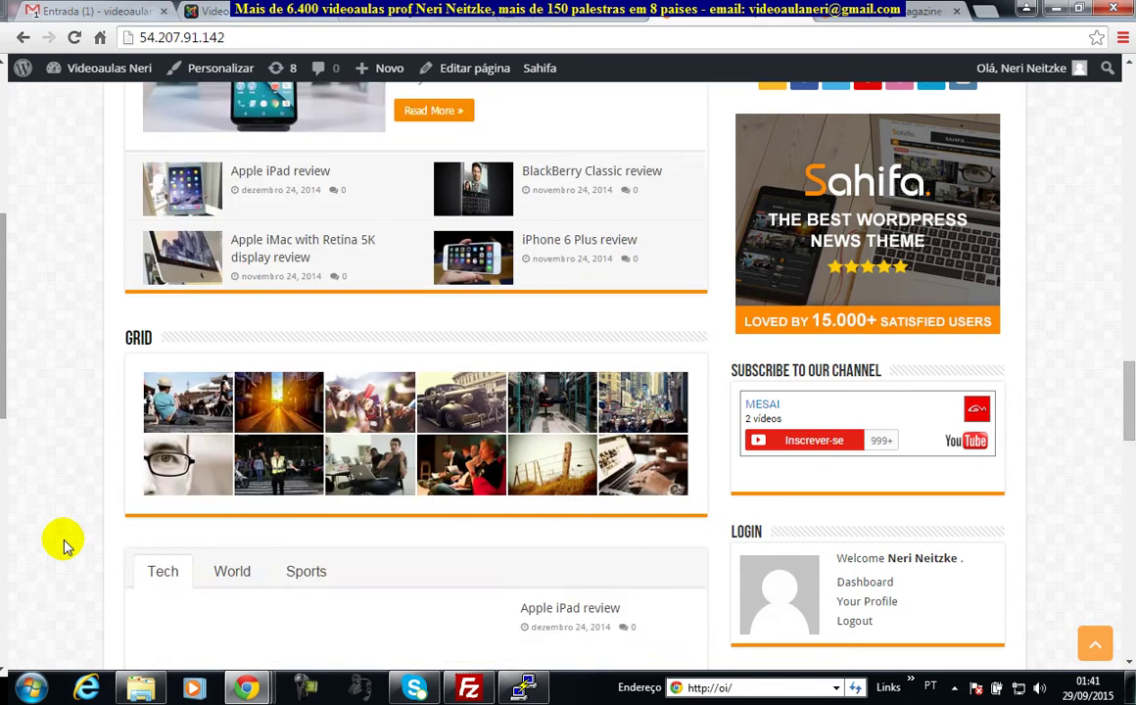
{"action": "scroll", "coordinate": [65, 545], "scroll_direction": "up", "scroll_amount": 12}
{"action": "scroll", "coordinate": [65, 544], "scroll_direction": "up", "scroll_amount": 10}
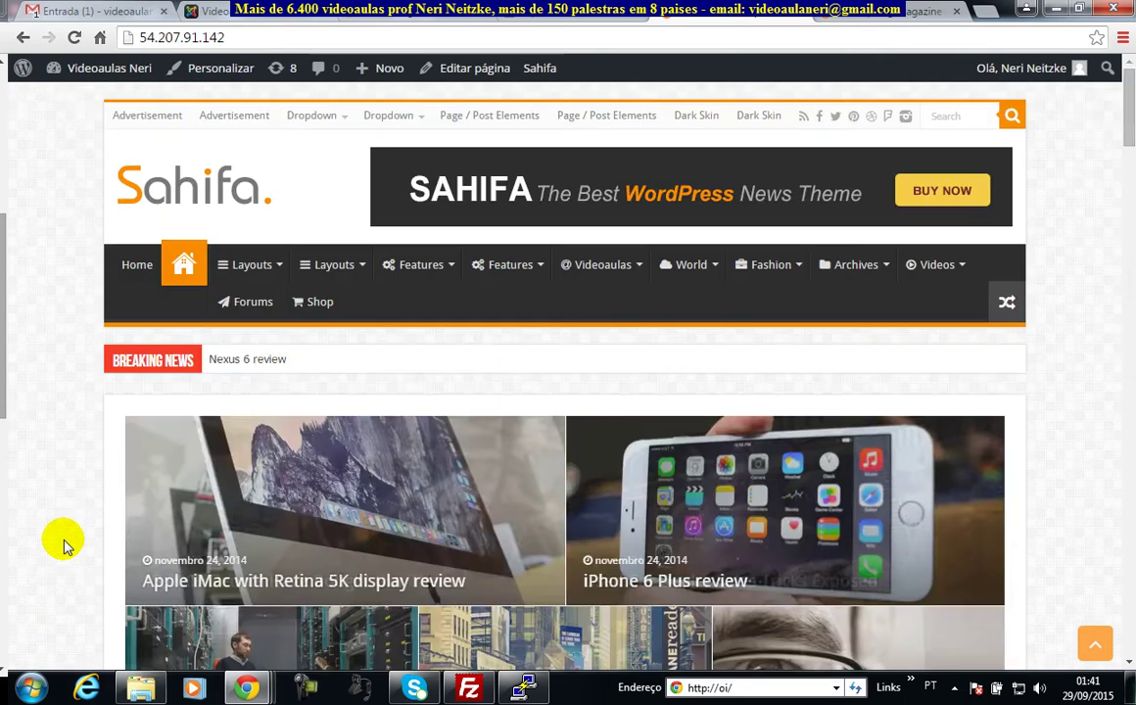
Compare the duplicated Layouts menu entries with the World and Videoaulas mega menus, and review the home page content again
{"action": "mouse_move", "coordinate": [635, 270]}
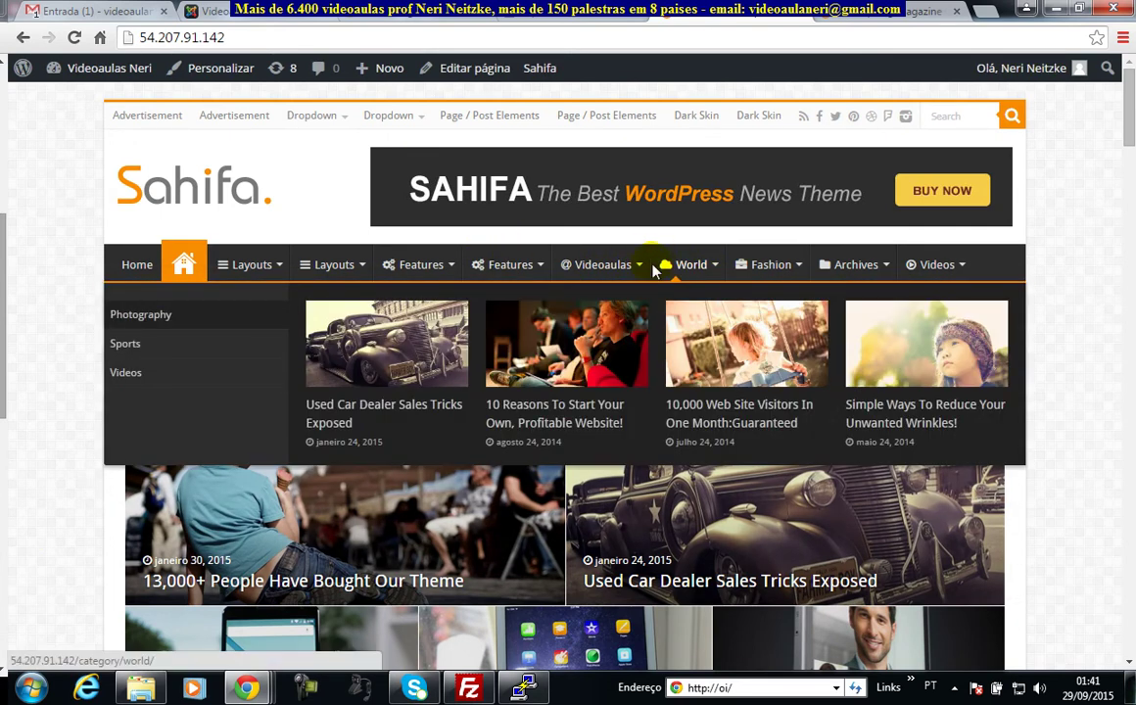
{"action": "mouse_move", "coordinate": [570, 267]}
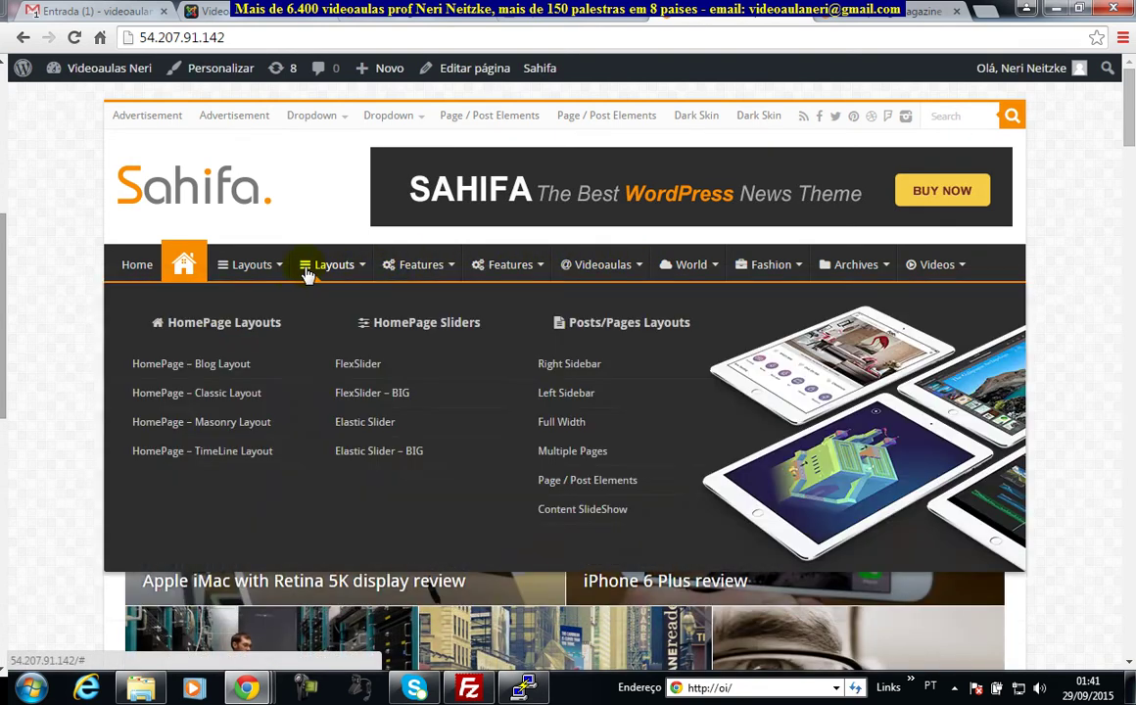
{"action": "mouse_move", "coordinate": [273, 291]}
{"action": "mouse_move", "coordinate": [837, 274]}
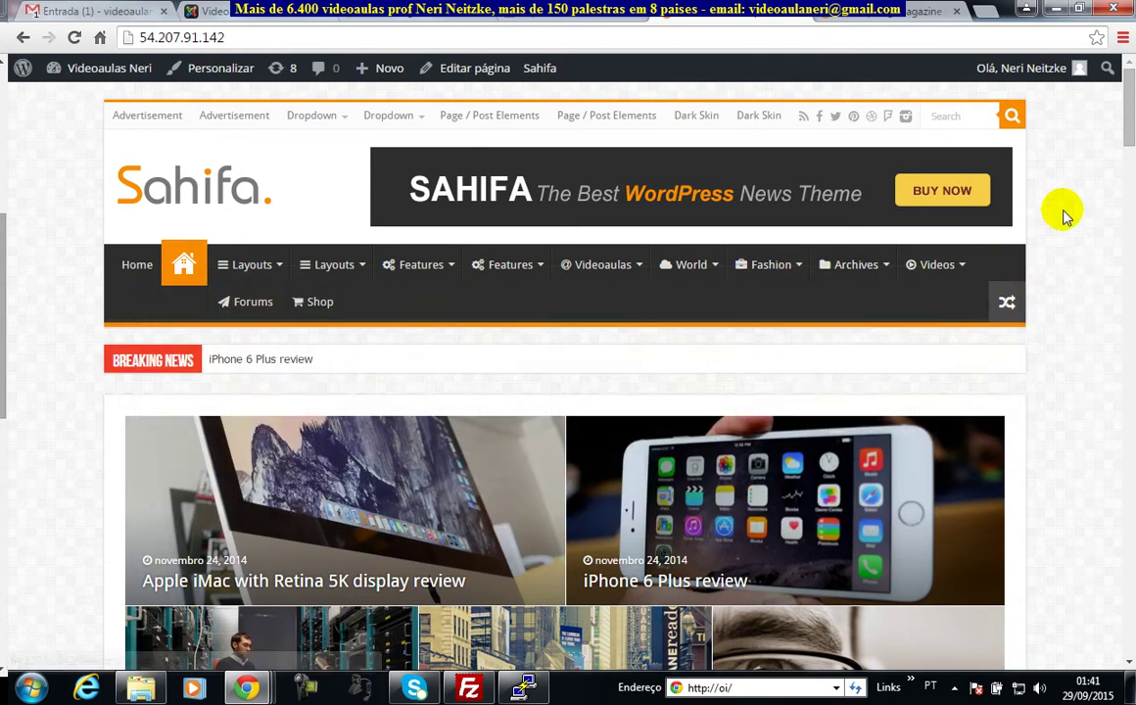
{"action": "scroll", "coordinate": [1065, 216], "scroll_direction": "down", "scroll_amount": 10}
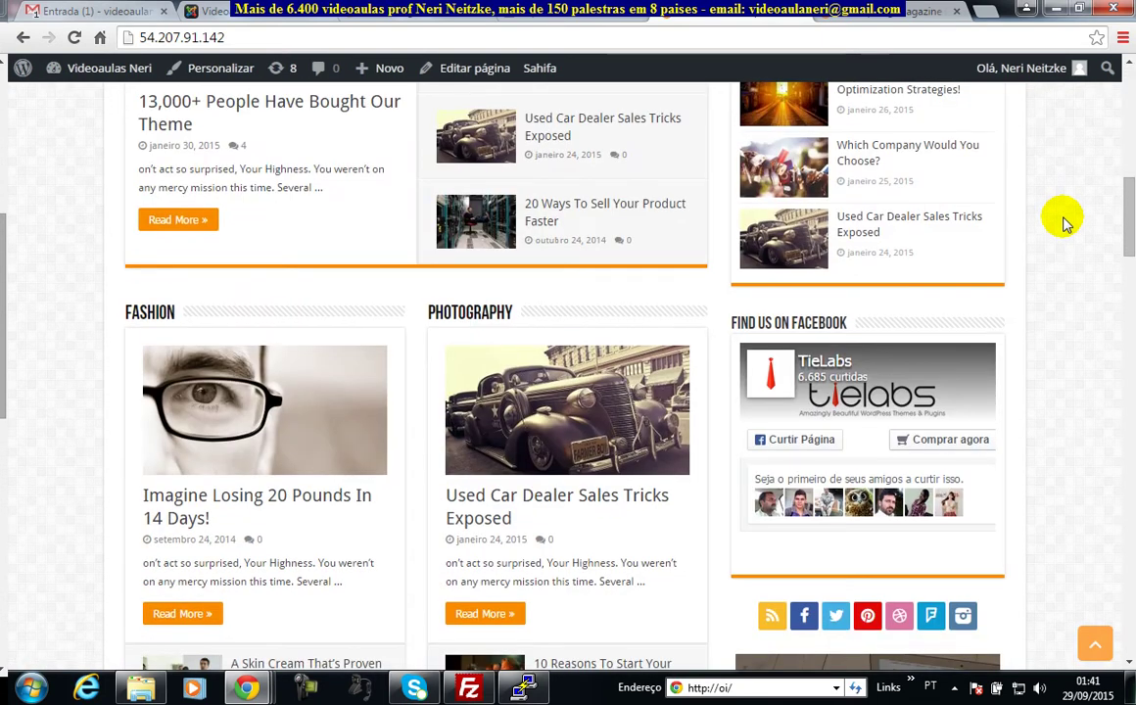
{"action": "scroll", "coordinate": [1065, 224], "scroll_direction": "down", "scroll_amount": 5}
{"action": "scroll", "coordinate": [1066, 223], "scroll_direction": "up", "scroll_amount": 15}
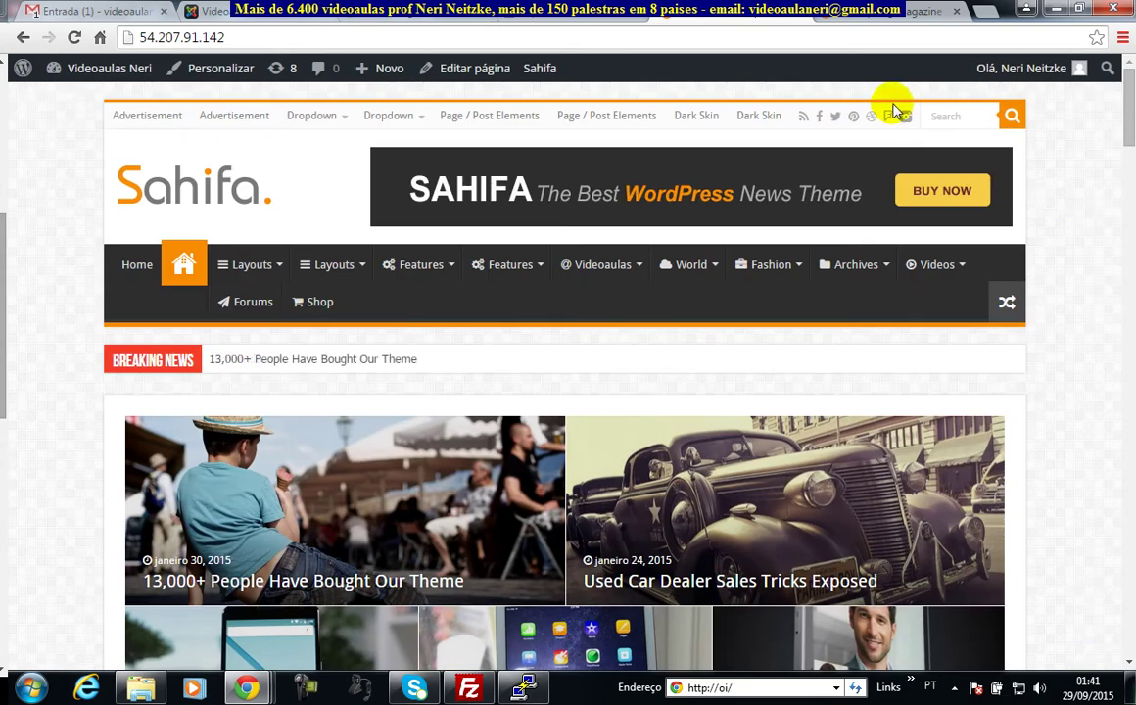
Return to the WordPress admin's menu management and create a new menu named Menu Principal
{"action": "left_click", "coordinate": [576, 14]}
{"action": "scroll", "coordinate": [636, 352], "scroll_direction": "up", "scroll_amount": 10}
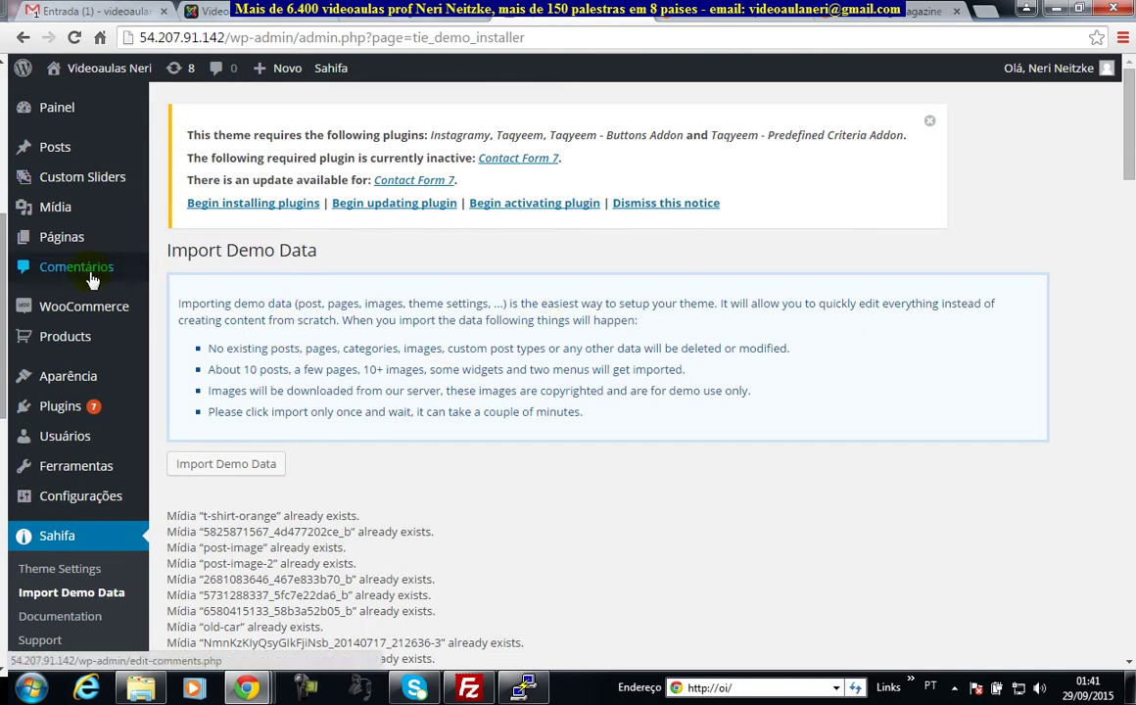
{"action": "mouse_move", "coordinate": [88, 305]}
{"action": "mouse_move", "coordinate": [135, 389]}
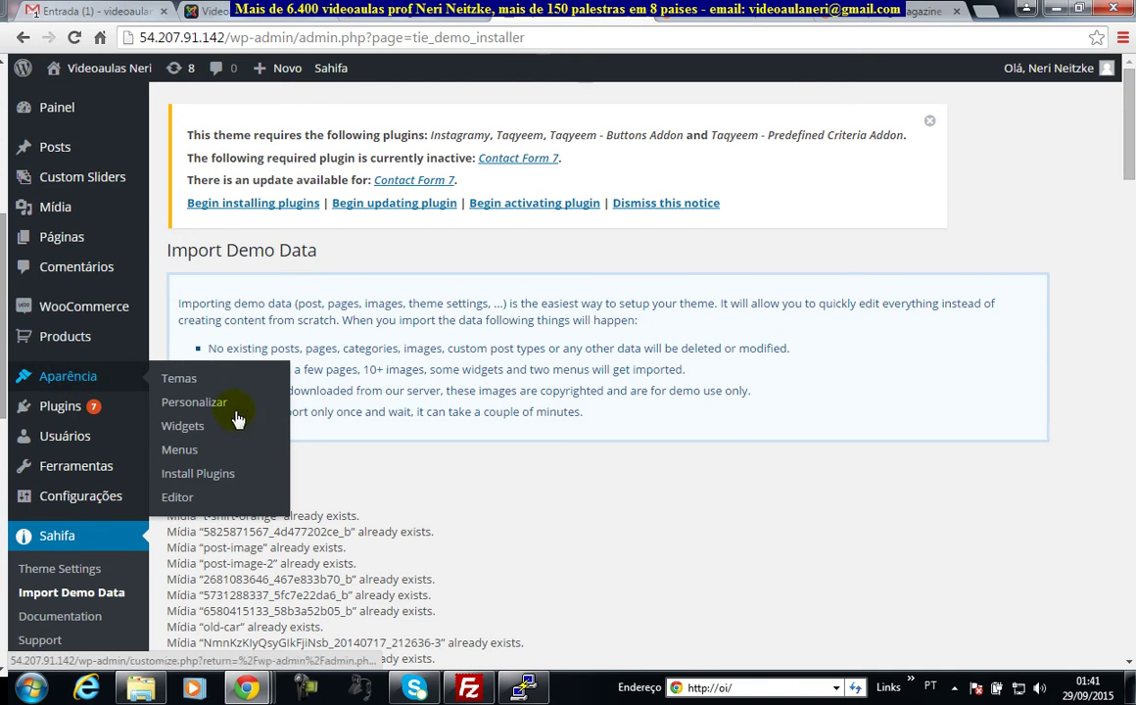
{"action": "left_click", "coordinate": [178, 452]}
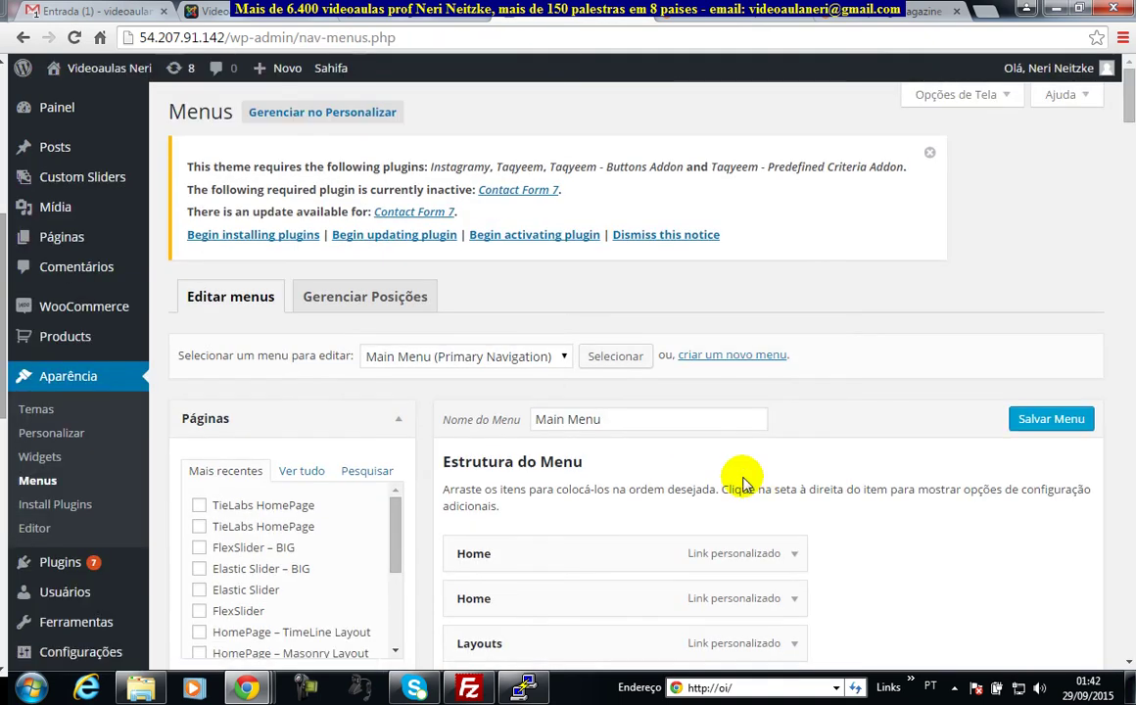
{"action": "left_click", "coordinate": [733, 355]}
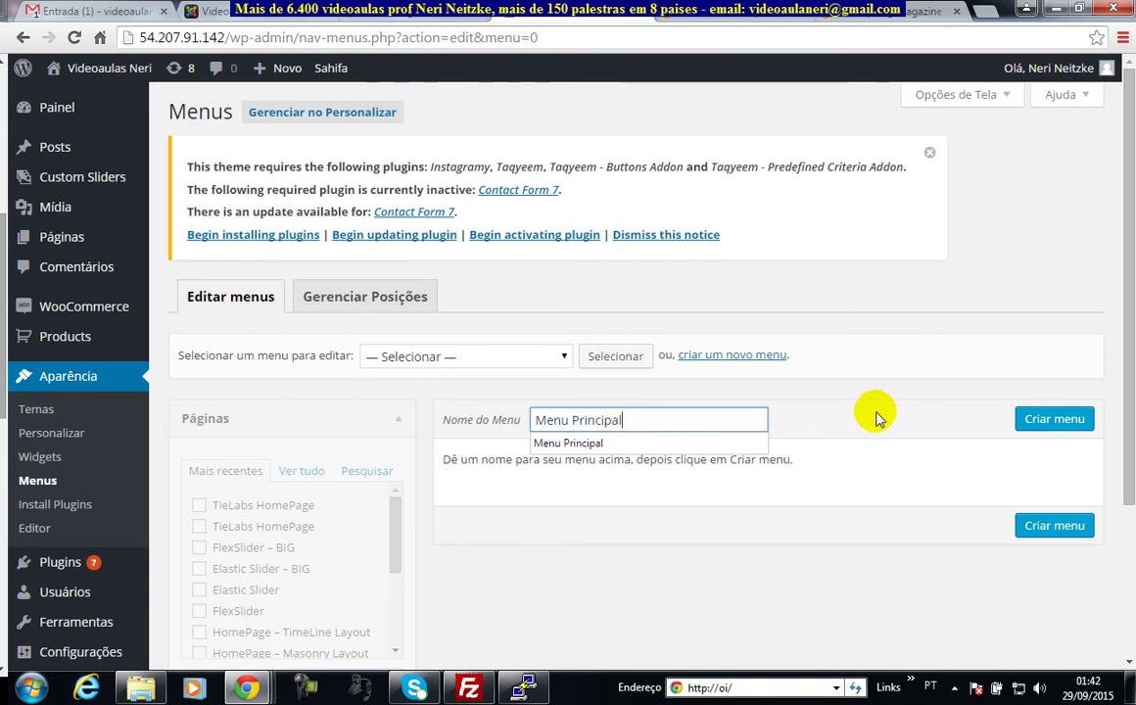
{"action": "left_click", "coordinate": [1026, 421]}
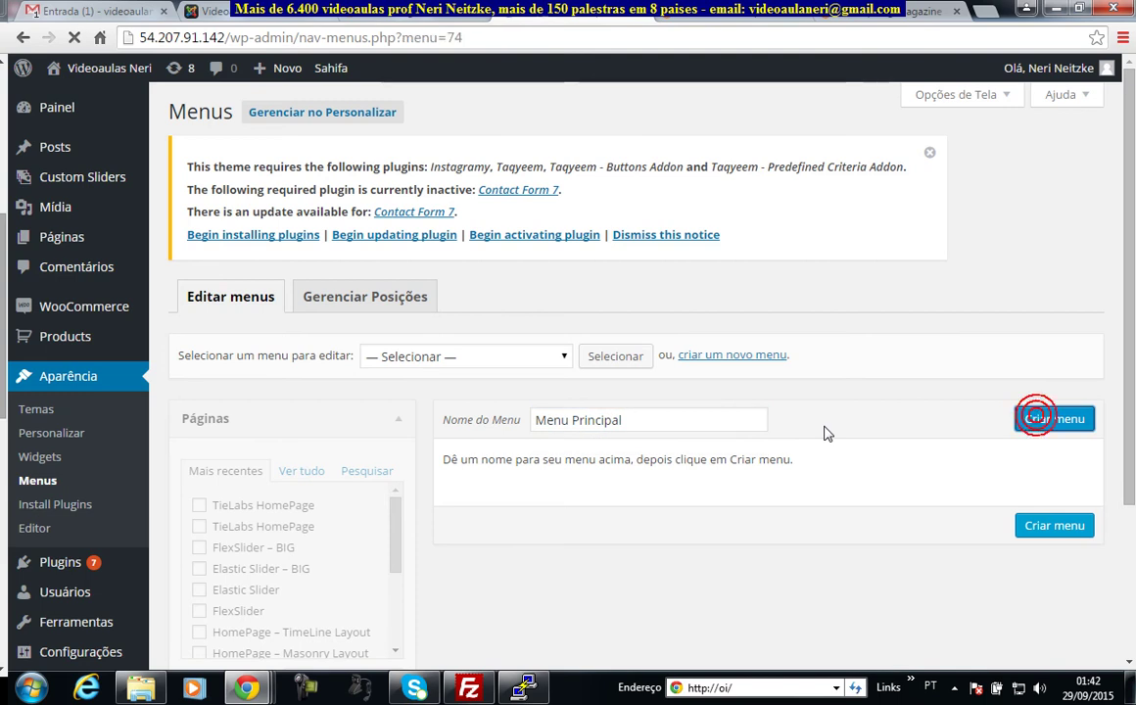
Look through the recent pages and posts available for adding to Menu Principal
{"action": "scroll", "coordinate": [829, 497], "scroll_direction": "down", "scroll_amount": 2}
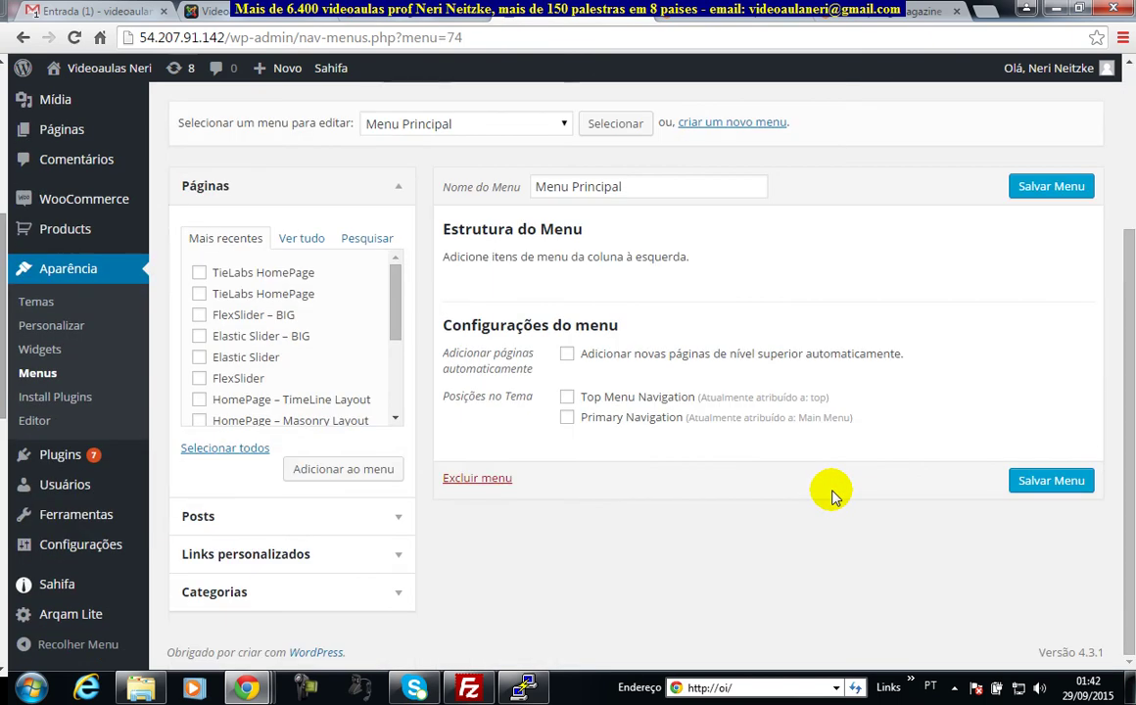
{"action": "scroll", "coordinate": [830, 494], "scroll_direction": "up", "scroll_amount": 2}
{"action": "scroll", "coordinate": [827, 495], "scroll_direction": "down", "scroll_amount": 1}
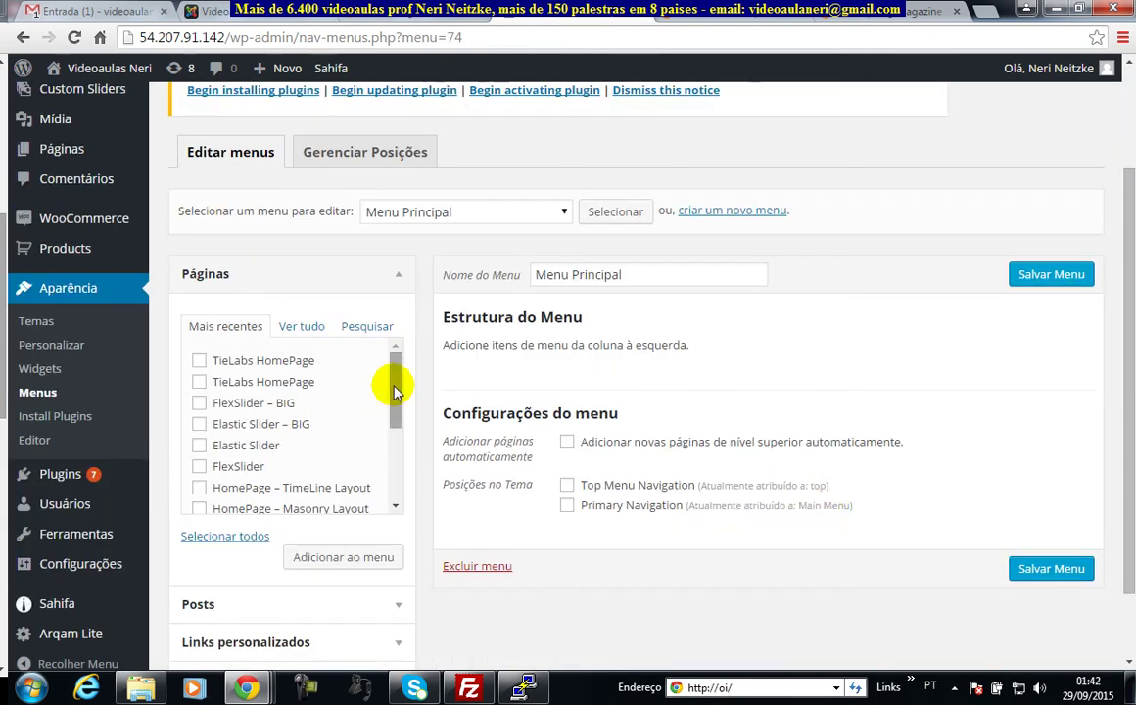
{"action": "left_click_drag", "start_coordinate": [399, 390], "coordinate": [397, 450]}
{"action": "scroll", "coordinate": [766, 556], "scroll_direction": "down", "scroll_amount": 1}
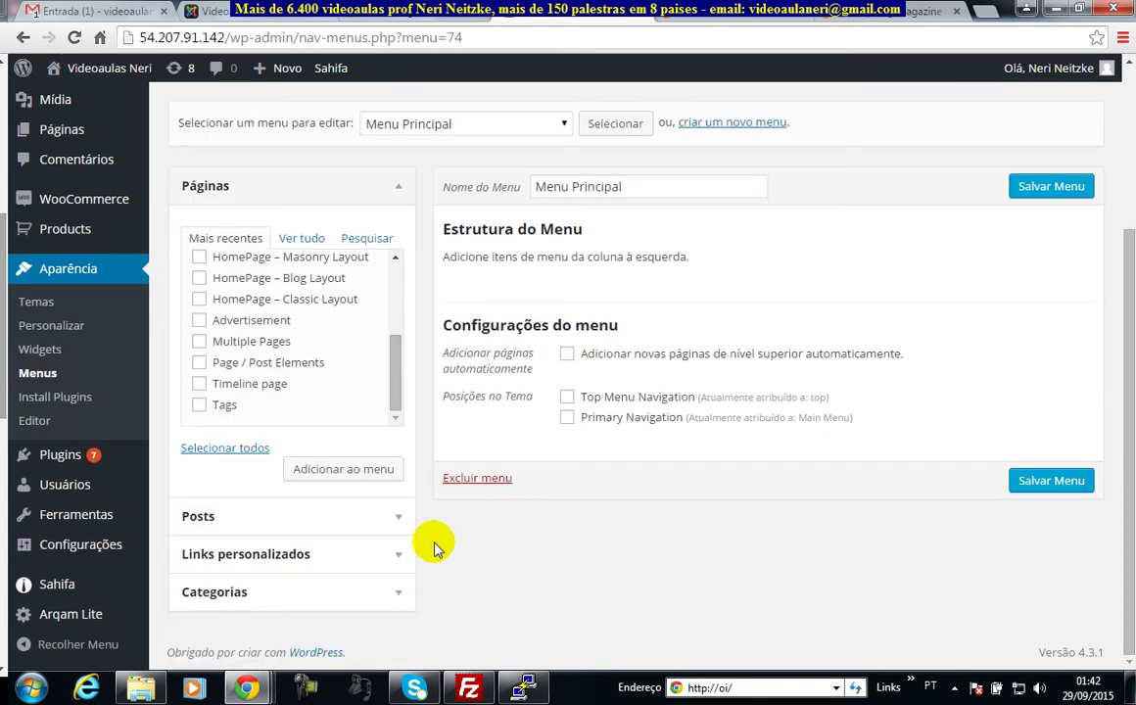
{"action": "left_click", "coordinate": [395, 519]}
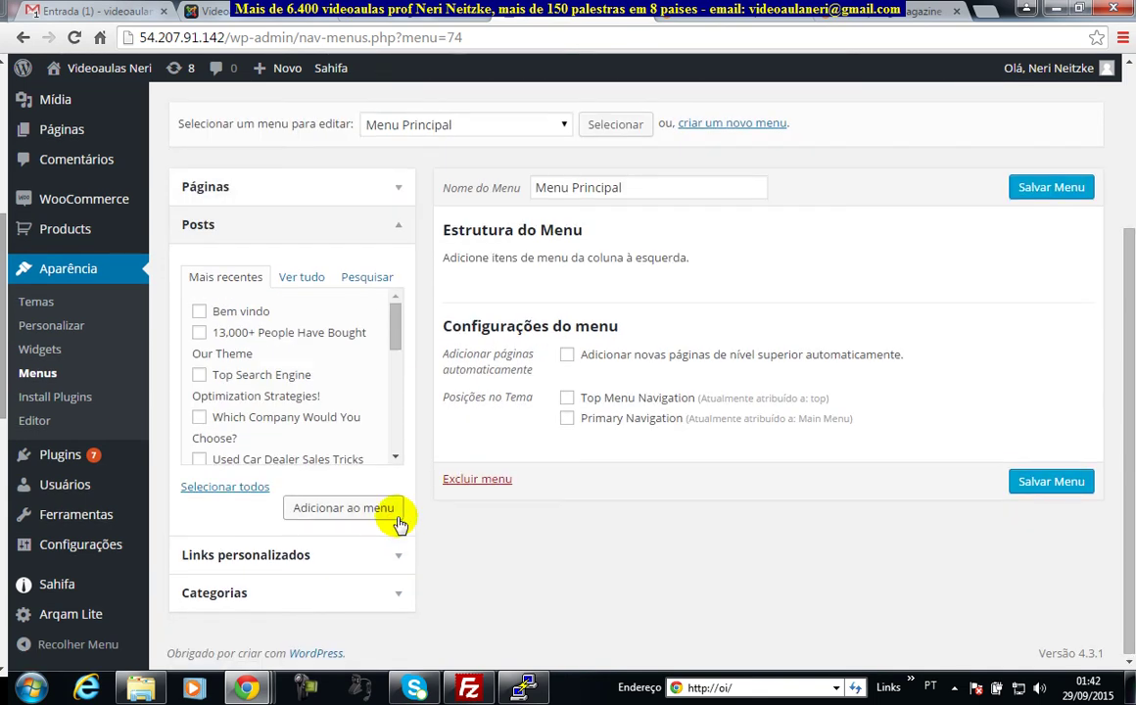
Add a custom link labelled Home with the site address 54.207.91.142 to Menu Principal and save the menu
{"action": "left_click", "coordinate": [320, 554]}
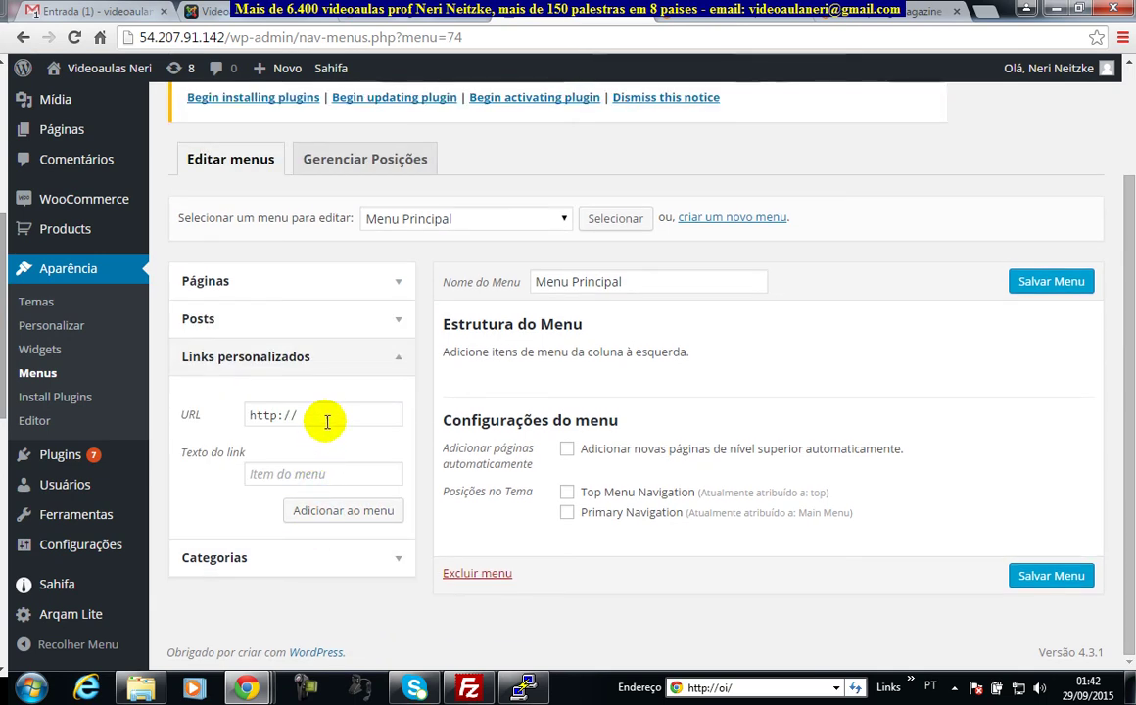
{"action": "left_click", "coordinate": [224, 36]}
{"action": "left_click", "coordinate": [225, 36]}
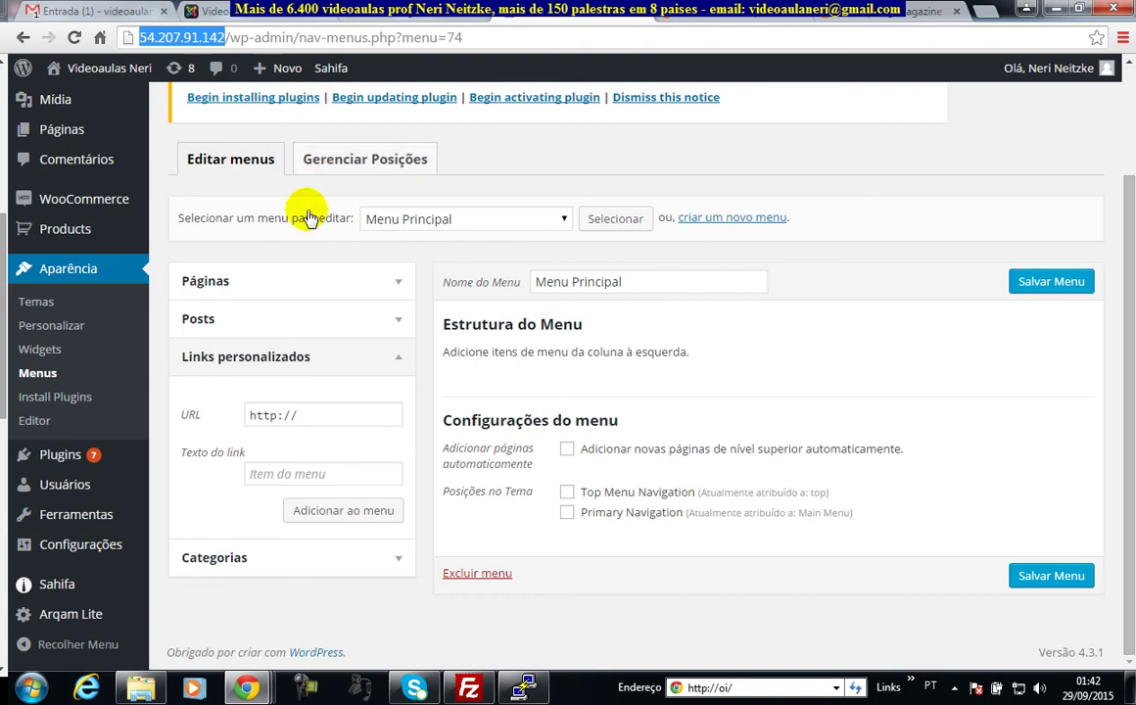
{"action": "left_click", "coordinate": [329, 414]}
{"action": "type", "text": "http://54.207.91.142/"}
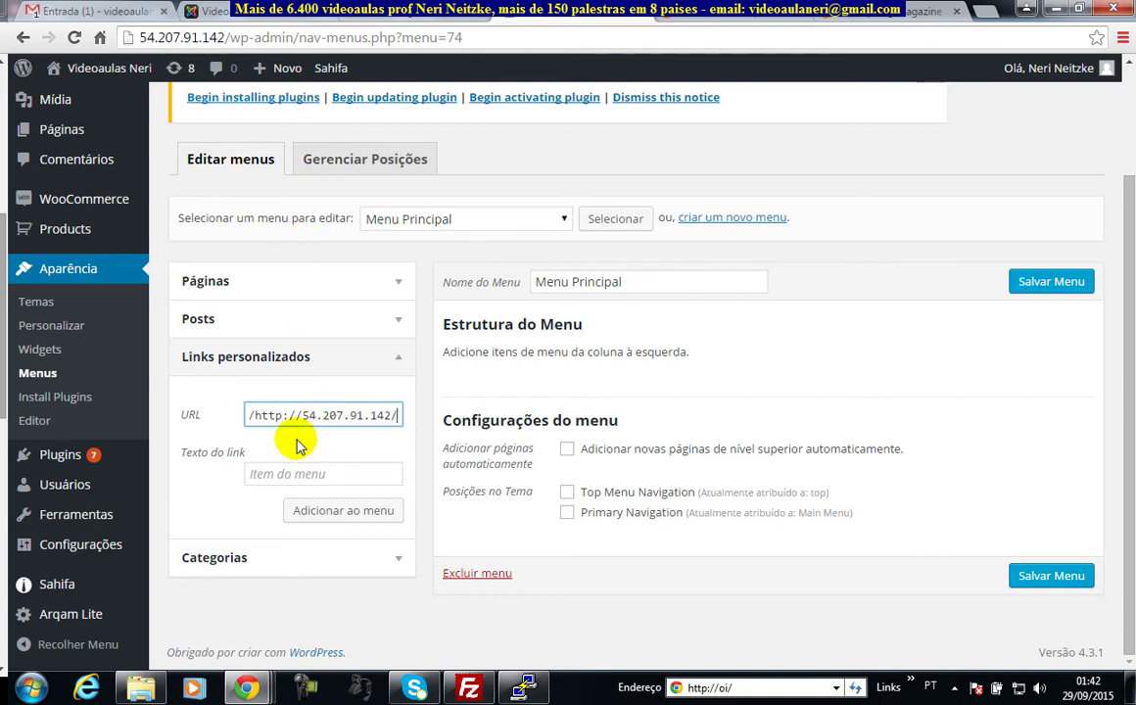
{"action": "left_click", "coordinate": [298, 473]}
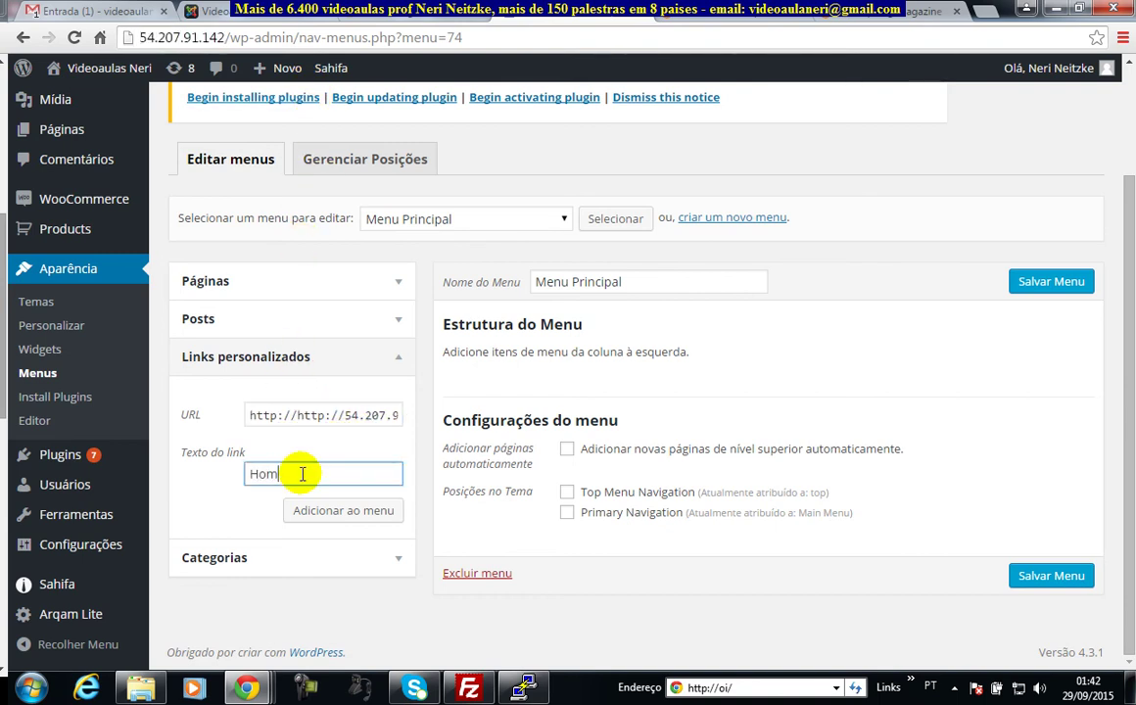
{"action": "left_click", "coordinate": [331, 513]}
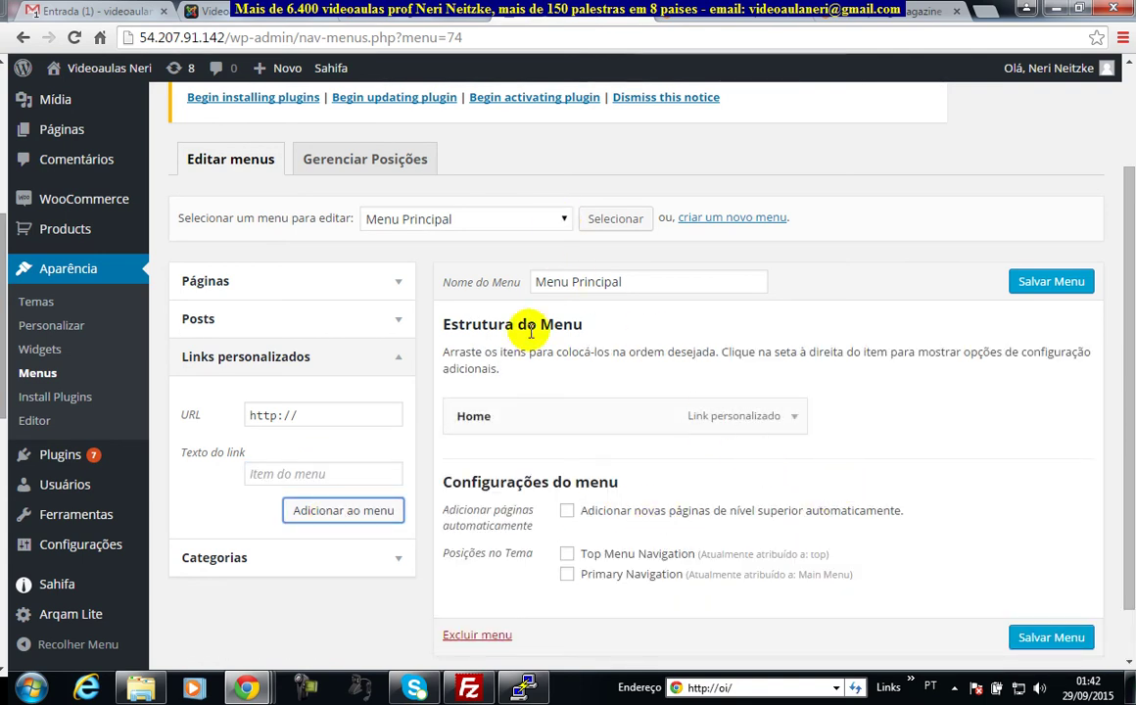
{"action": "left_click", "coordinate": [334, 169]}
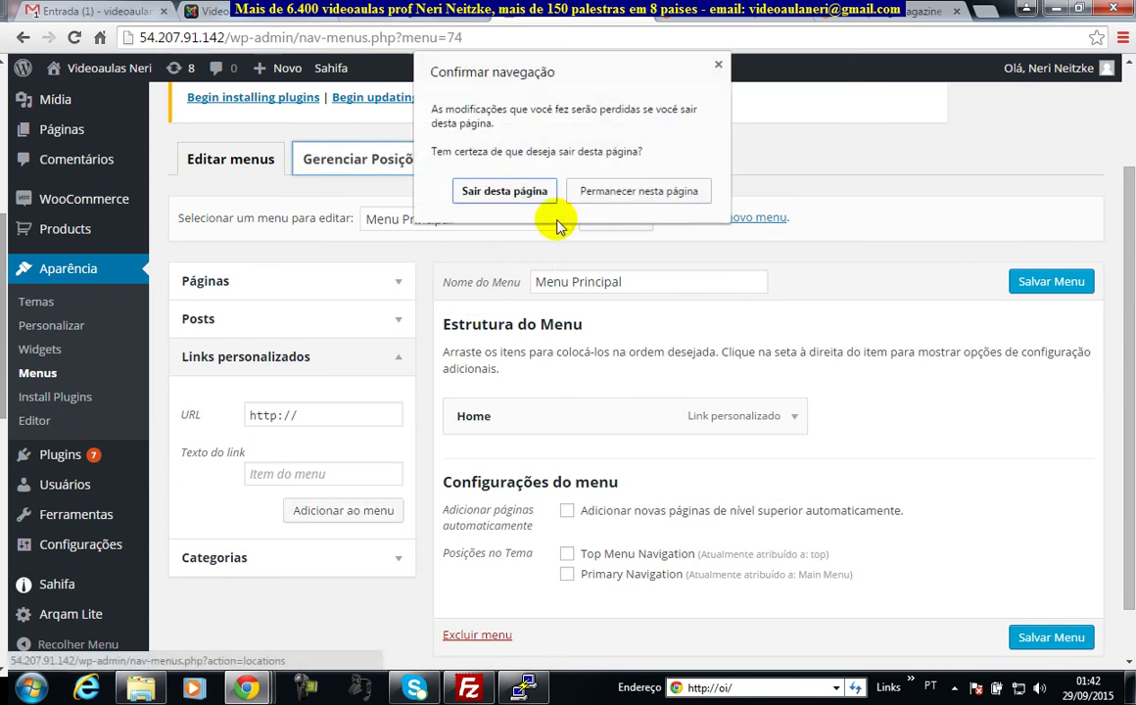
{"action": "key", "text": "Escape"}
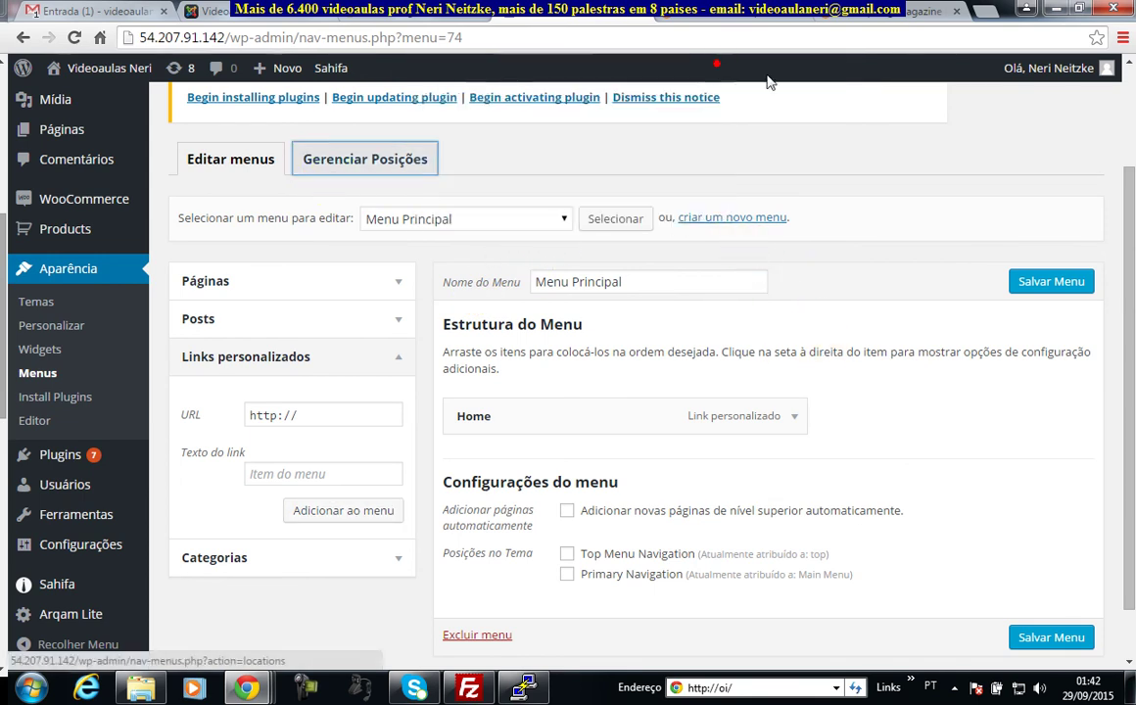
{"action": "left_click", "coordinate": [1061, 299]}
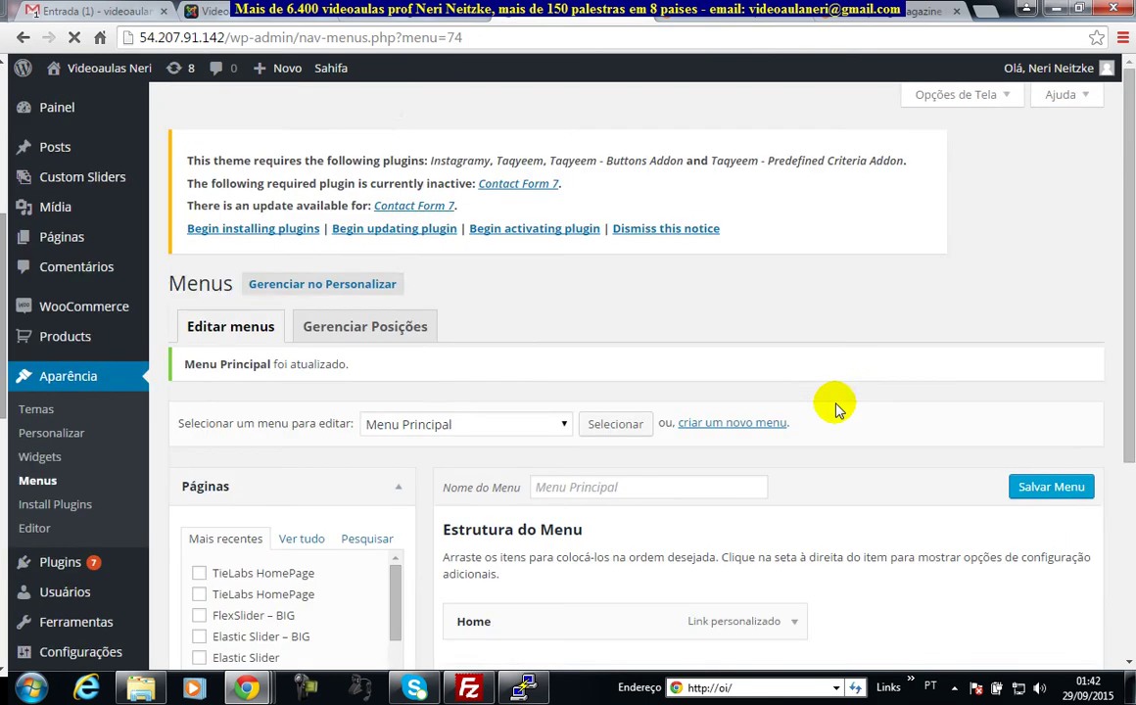
Assign Menu Principal to the Primary Navigation location, save the change, and check the navigation on the reloaded home page
{"action": "left_click", "coordinate": [398, 303]}
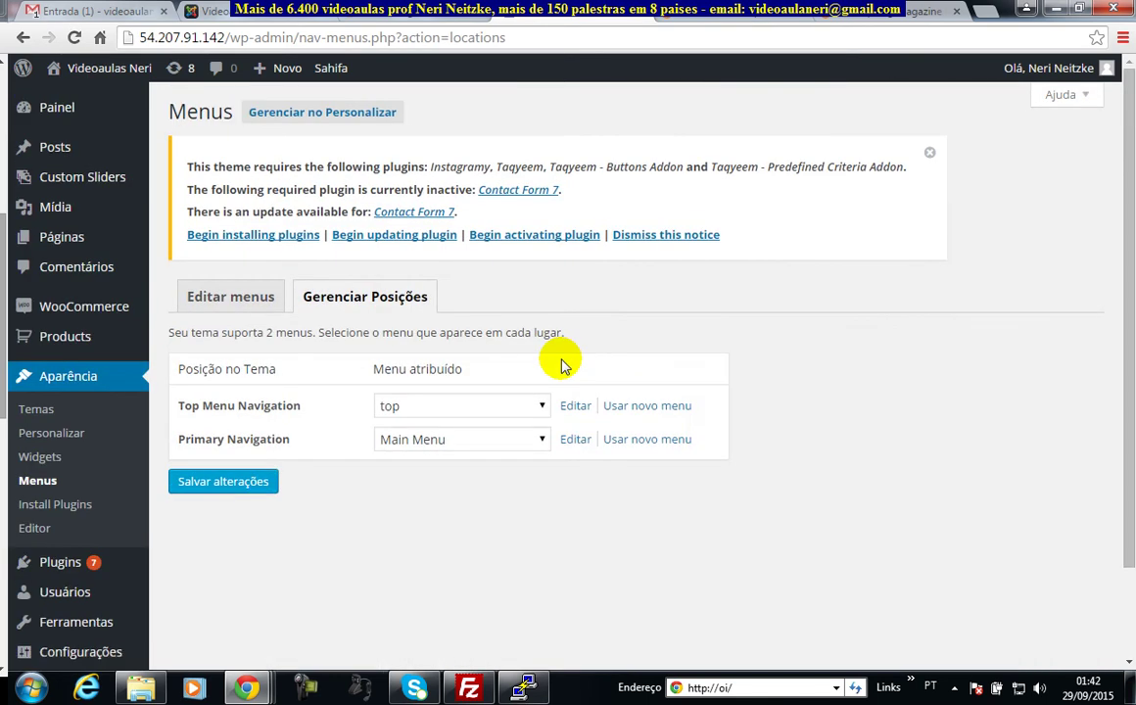
{"action": "left_click", "coordinate": [518, 445]}
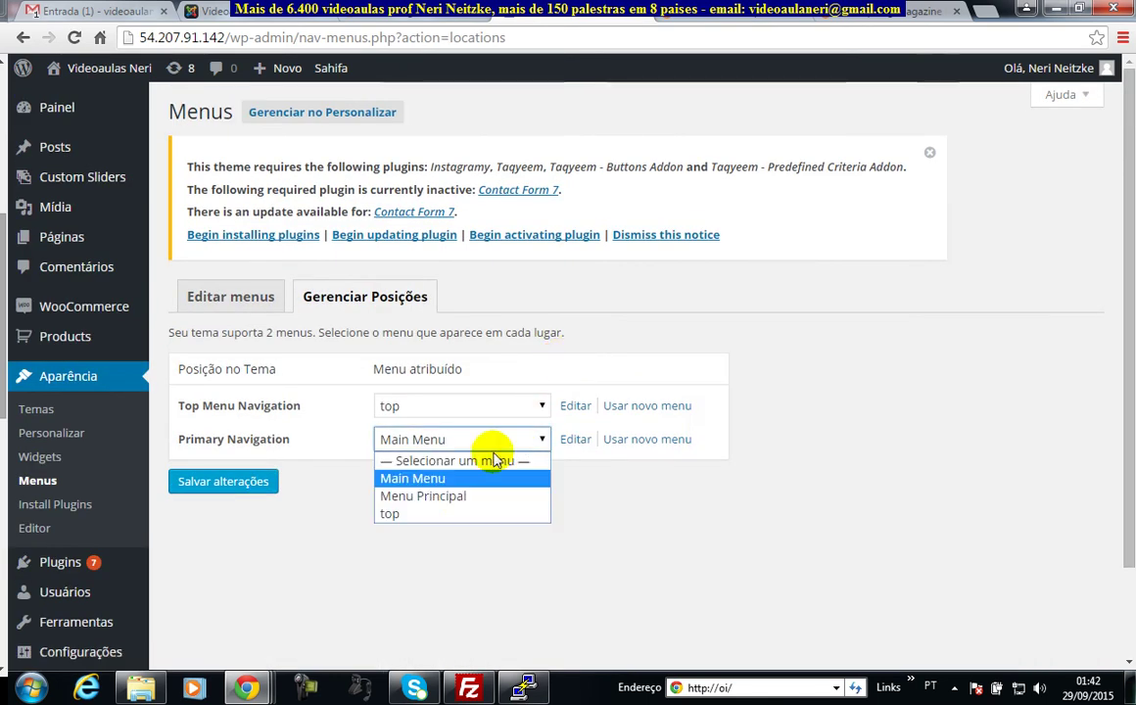
{"action": "left_click", "coordinate": [452, 496]}
{"action": "left_click", "coordinate": [252, 481]}
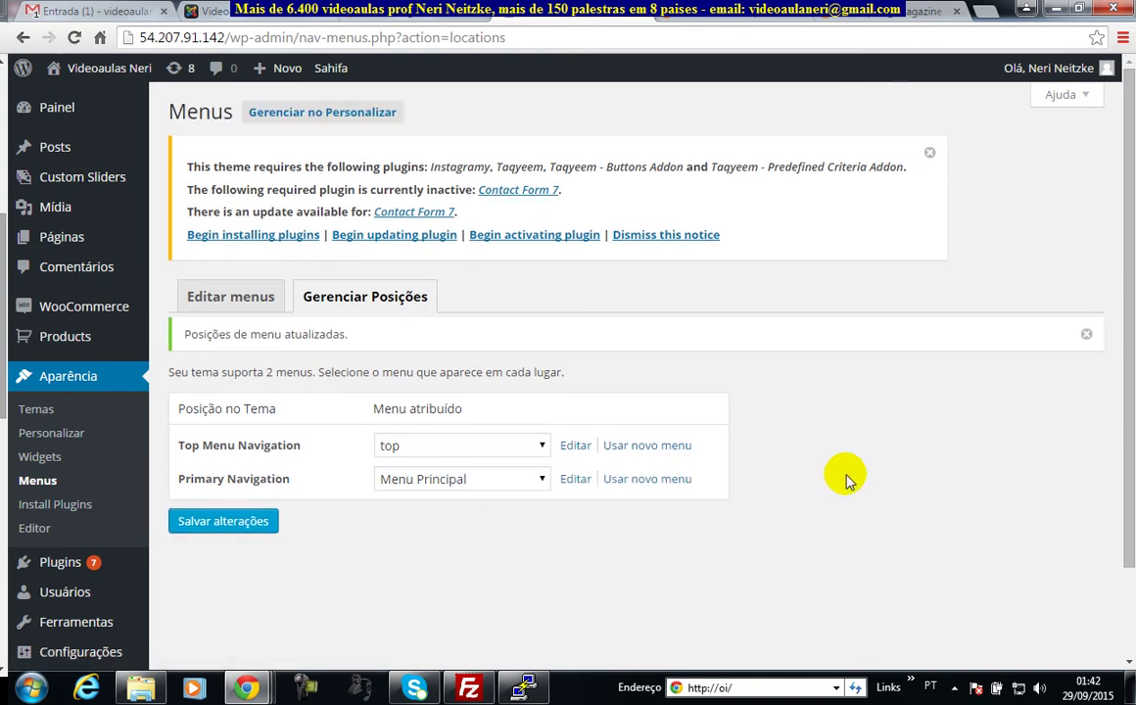
{"action": "left_click", "coordinate": [260, 15]}
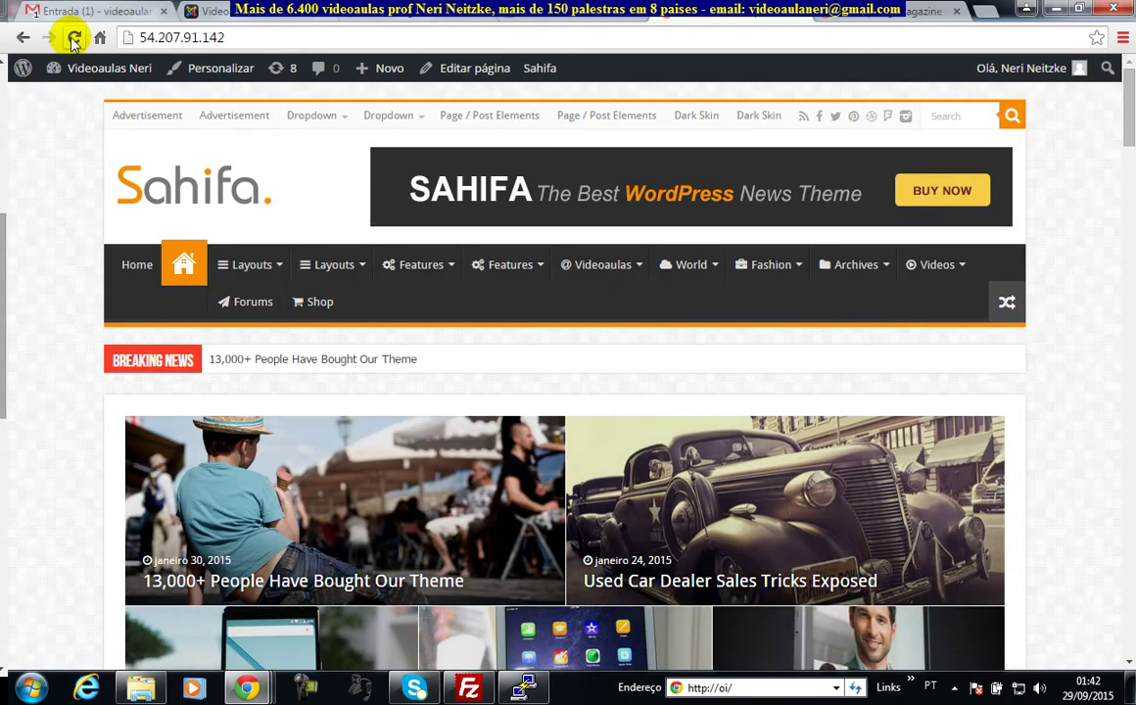
{"action": "left_click", "coordinate": [441, 176]}
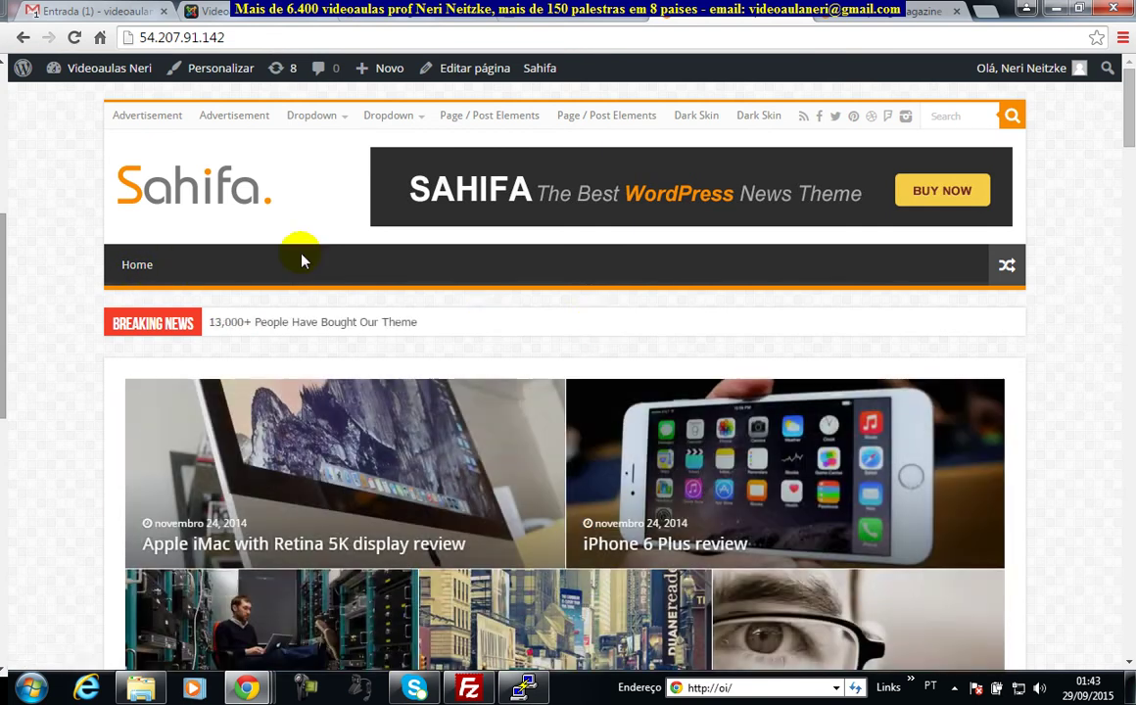
Return to menu editing in the WordPress admin and load Main Menu to view its structure
{"action": "left_click", "coordinate": [598, 14]}
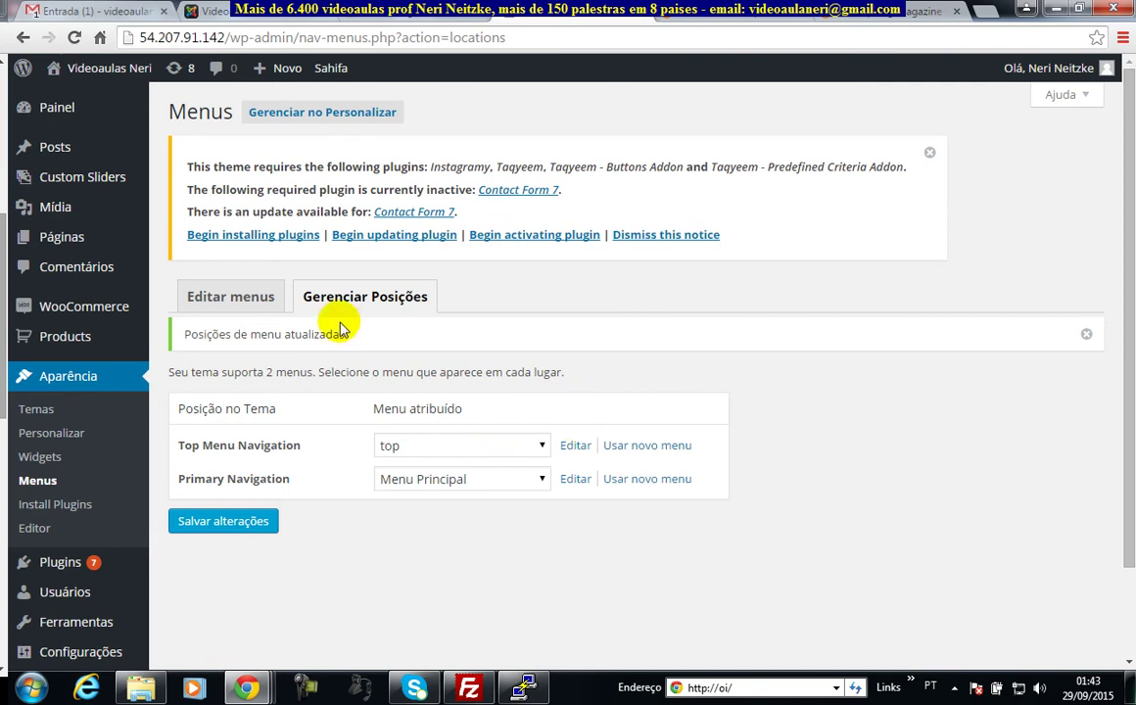
{"action": "left_click", "coordinate": [235, 295]}
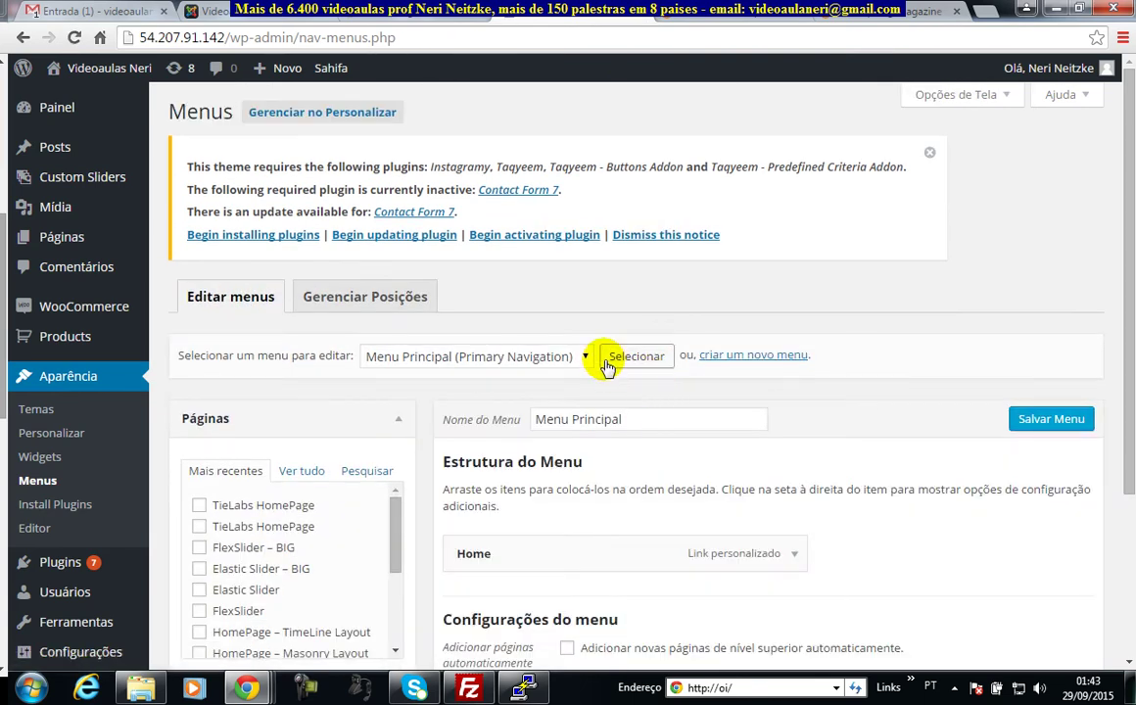
{"action": "left_click", "coordinate": [581, 357]}
{"action": "left_click", "coordinate": [504, 377]}
{"action": "left_click", "coordinate": [637, 356]}
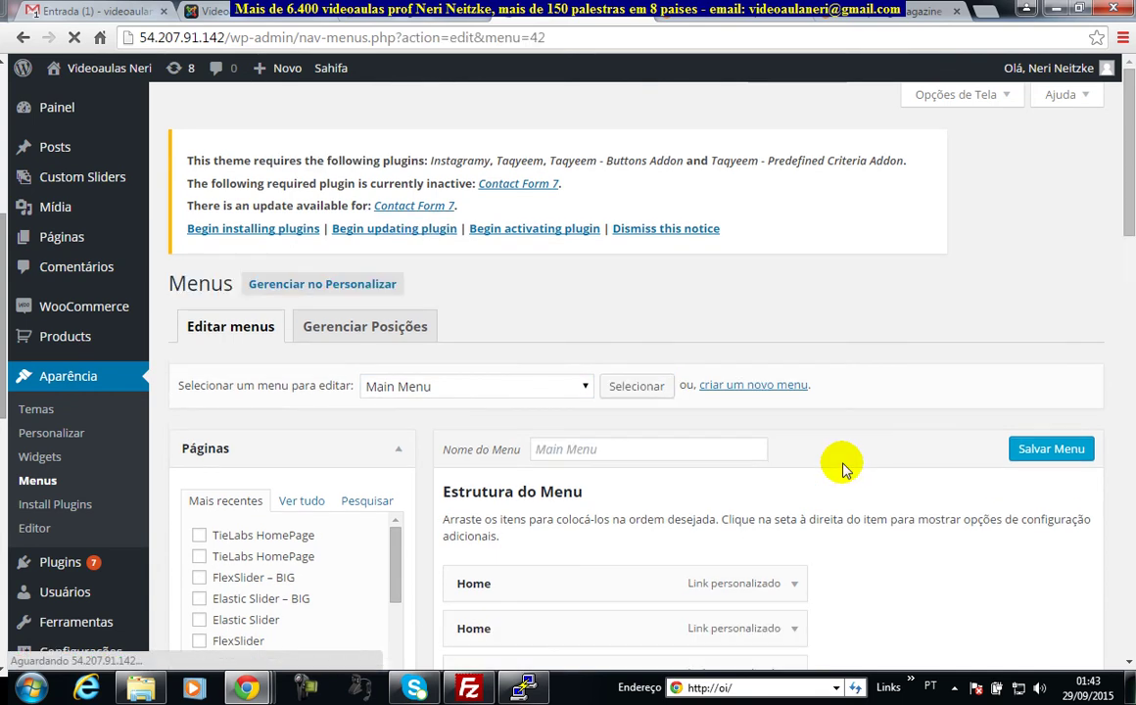
{"action": "scroll", "coordinate": [837, 486], "scroll_direction": "down", "scroll_amount": 2}
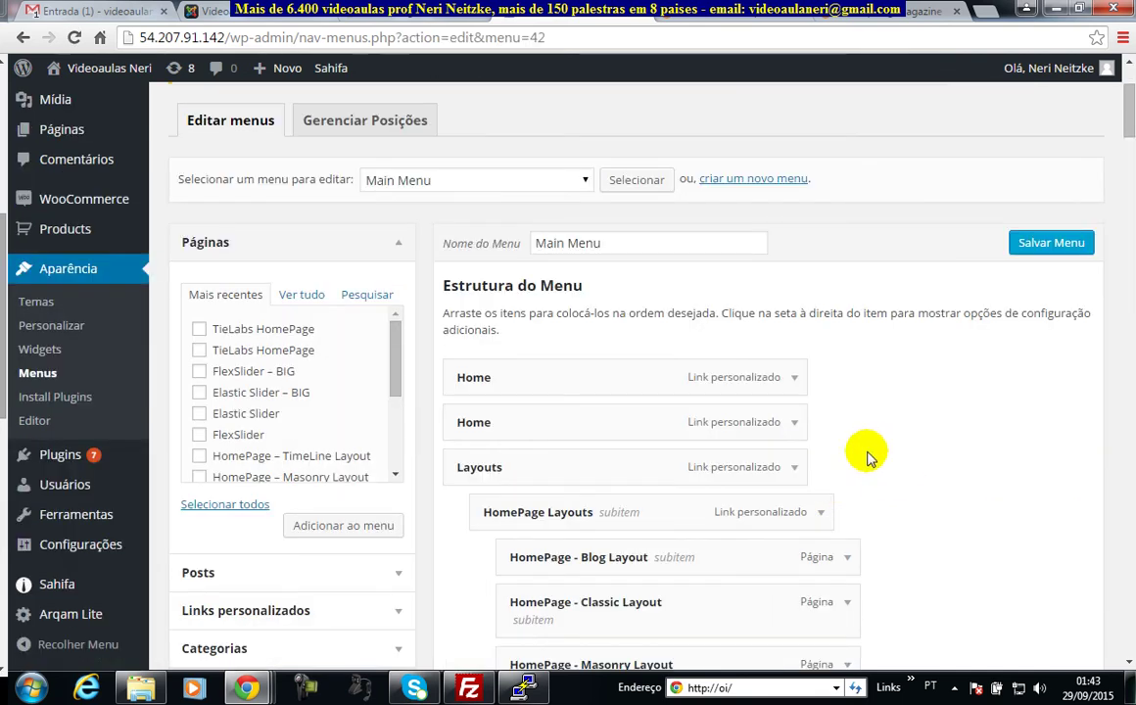
Compare the URLs and mega menu settings of the two Home items in Main Menu
{"action": "left_click", "coordinate": [794, 378]}
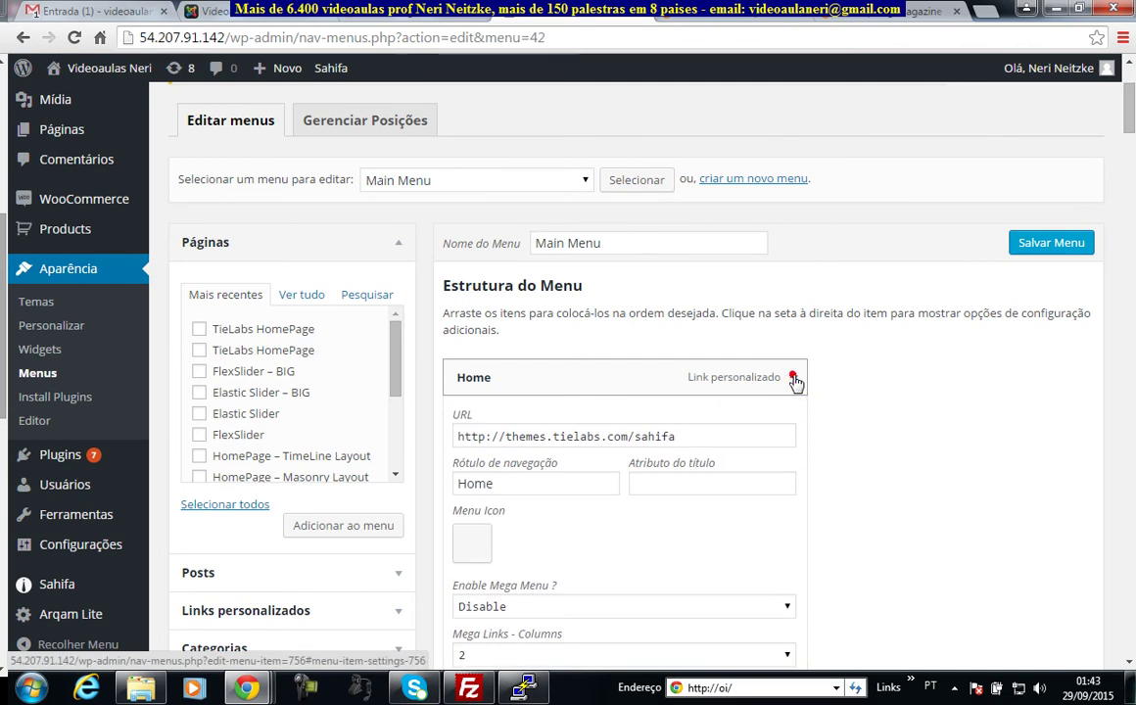
{"action": "left_click", "coordinate": [794, 378]}
{"action": "left_click", "coordinate": [794, 424]}
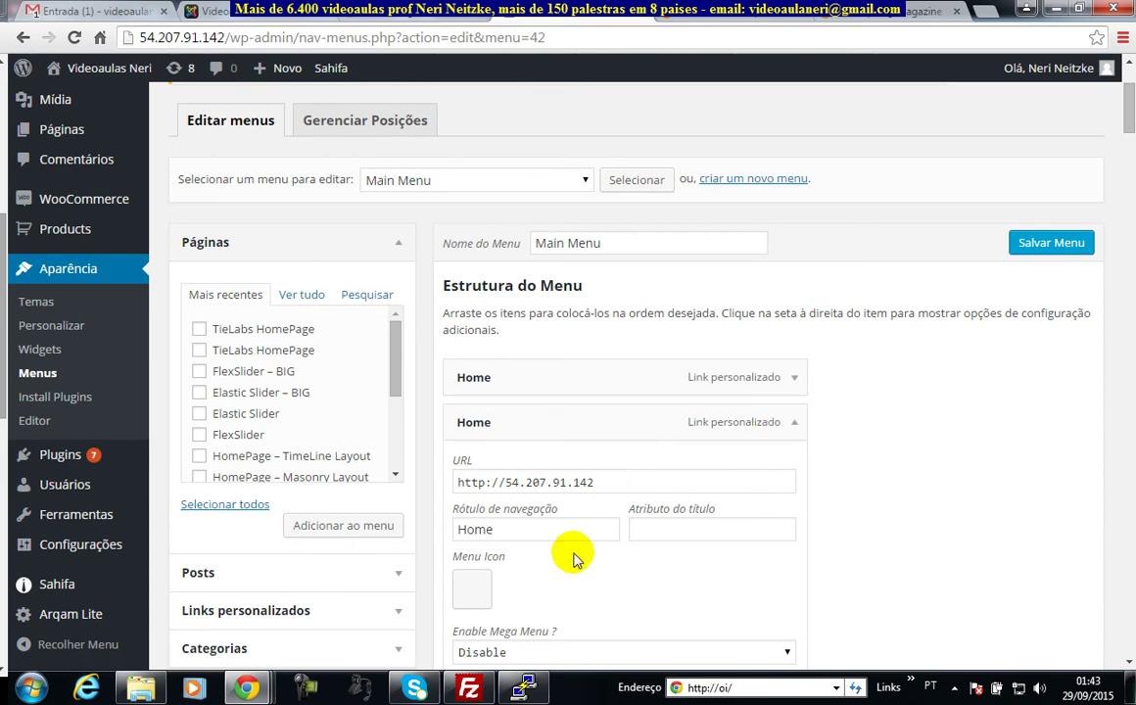
{"action": "scroll", "coordinate": [791, 556], "scroll_direction": "down", "scroll_amount": 2}
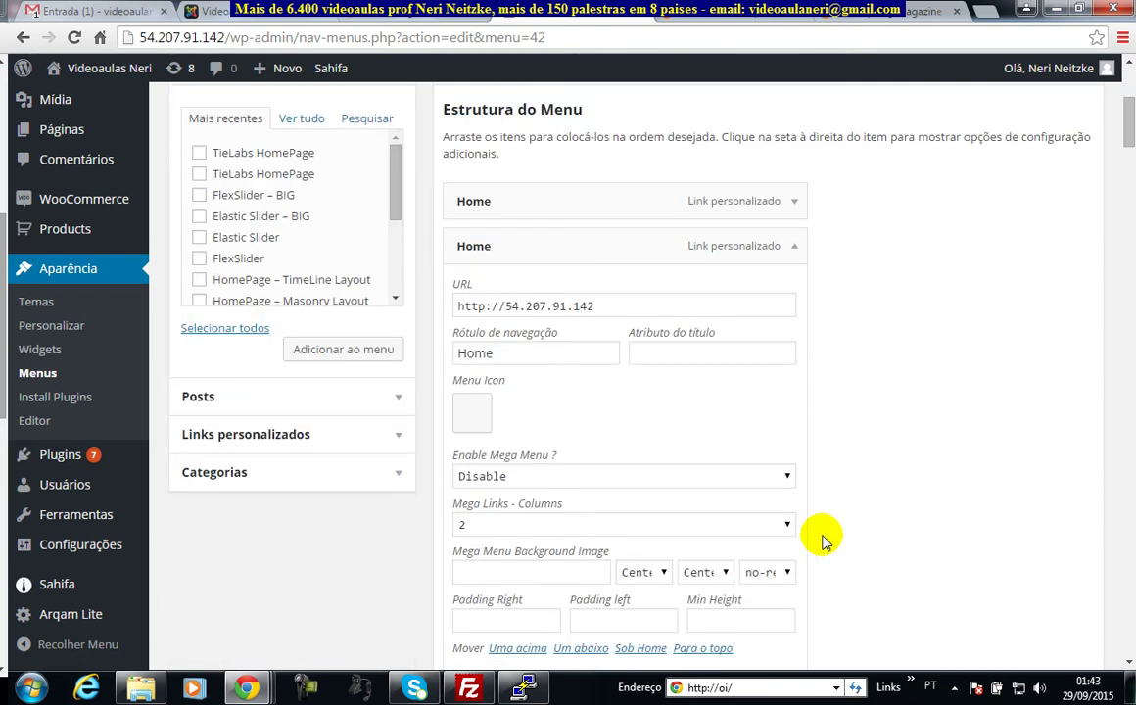
{"action": "triple_click", "coordinate": [646, 303]}
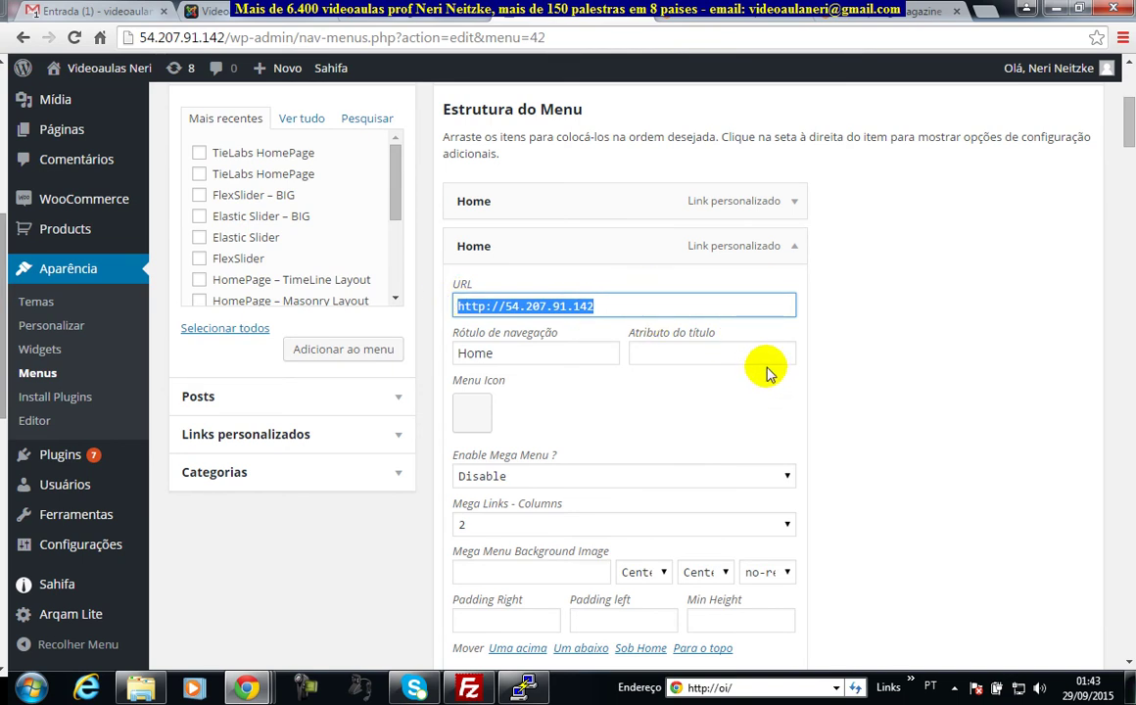
Assign Main Menu to the Primary Navigation location, save the change, and reload the home page
{"action": "scroll", "coordinate": [773, 362], "scroll_direction": "up", "scroll_amount": 3}
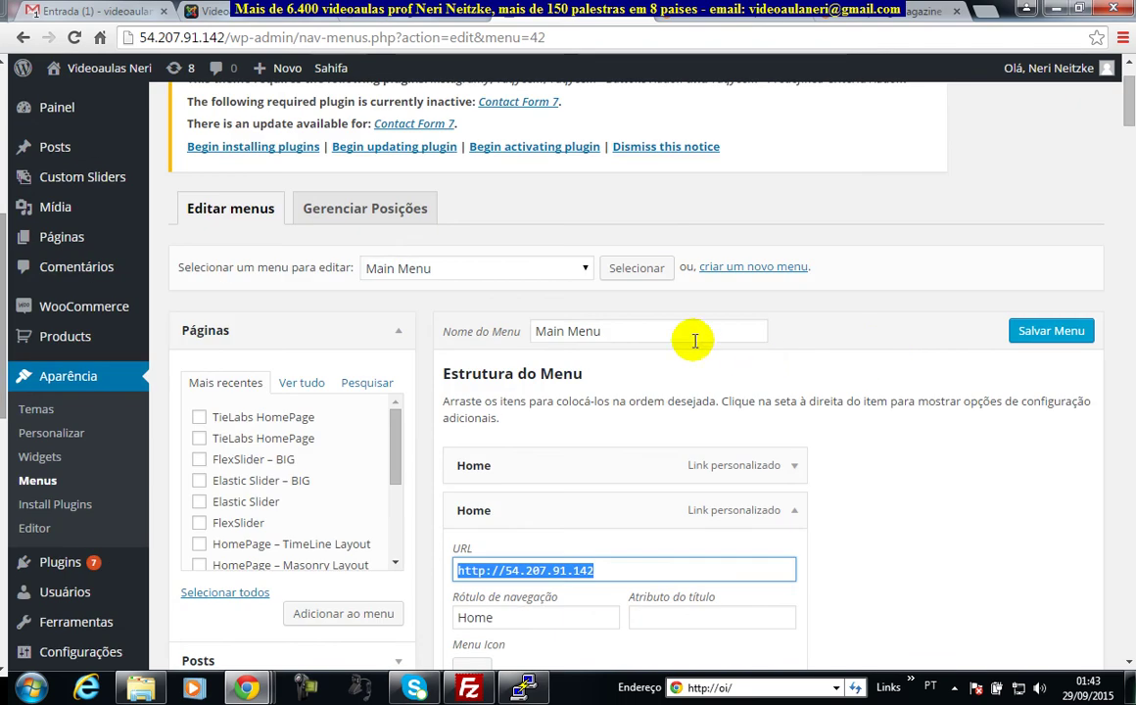
{"action": "left_click", "coordinate": [397, 268]}
{"action": "left_click", "coordinate": [423, 288]}
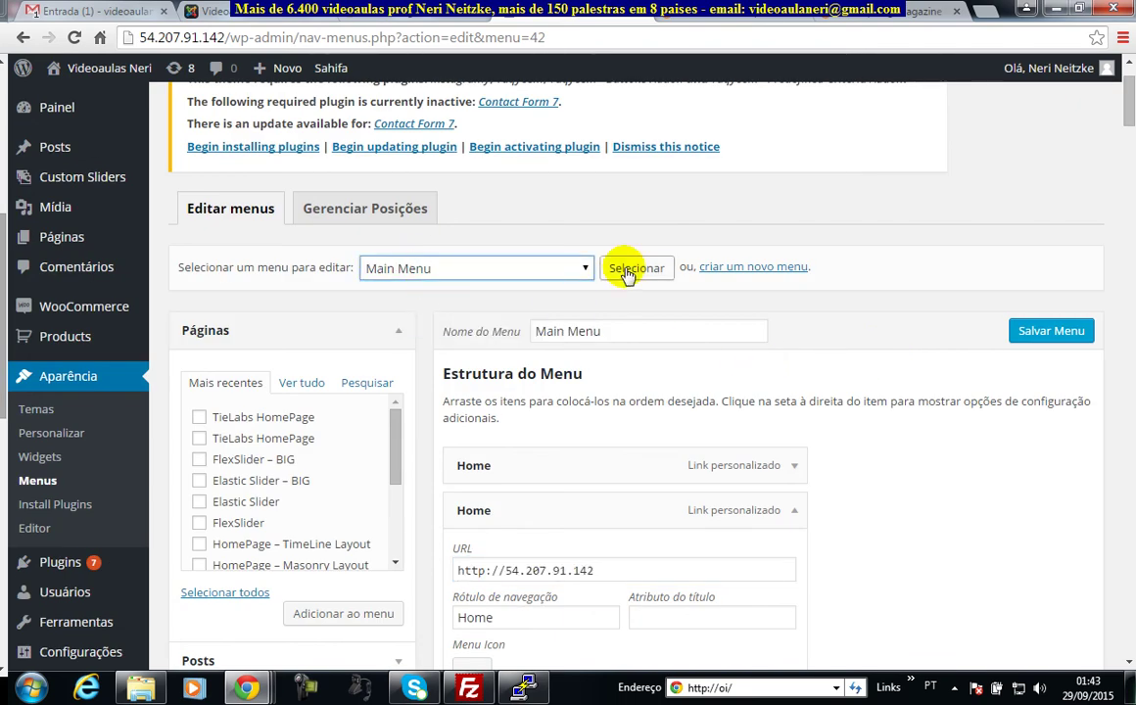
{"action": "left_click", "coordinate": [394, 206]}
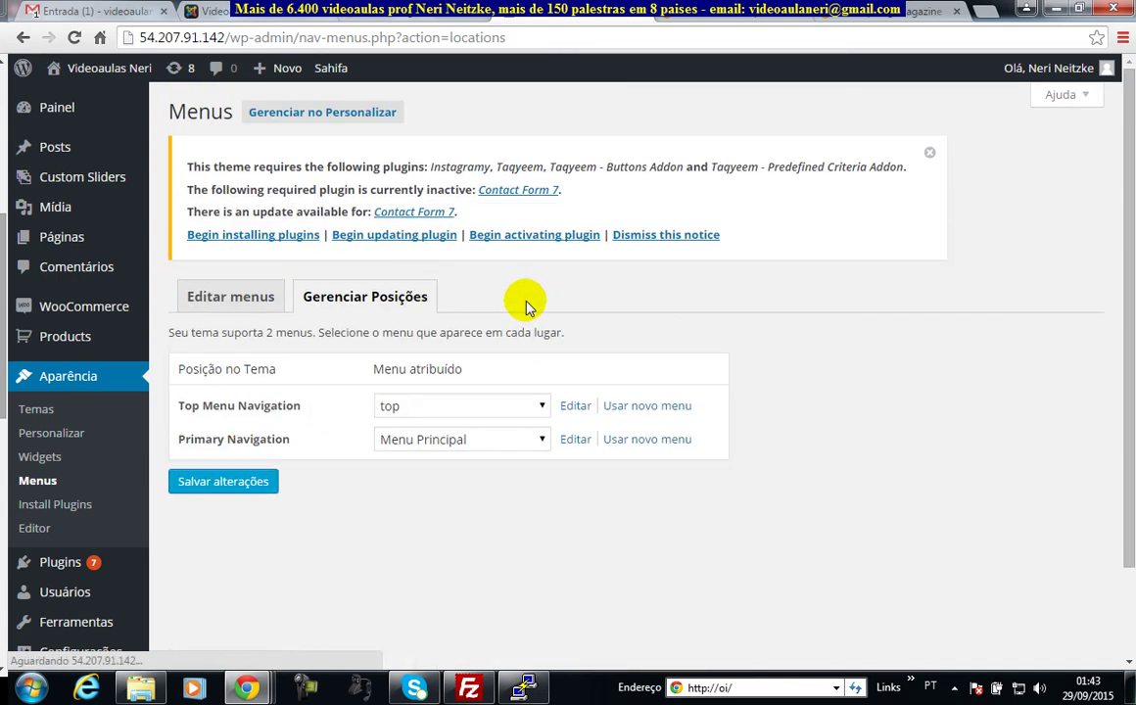
{"action": "left_click", "coordinate": [461, 440]}
{"action": "left_click", "coordinate": [443, 477]}
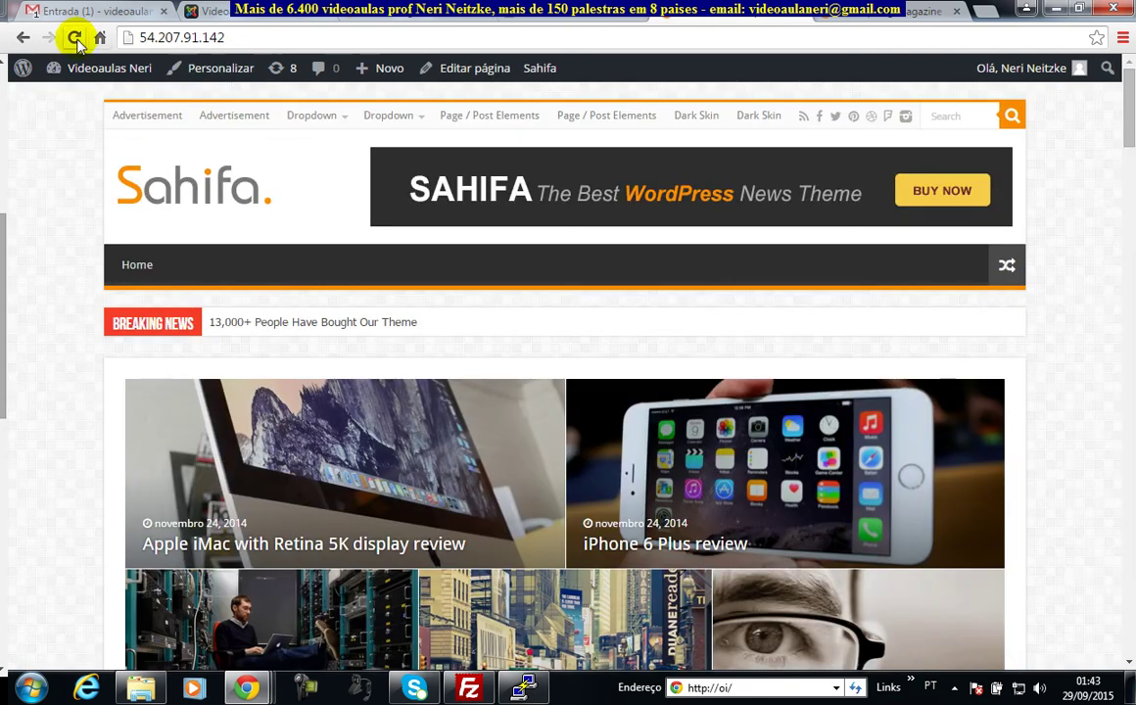
{"action": "left_click", "coordinate": [74, 39]}
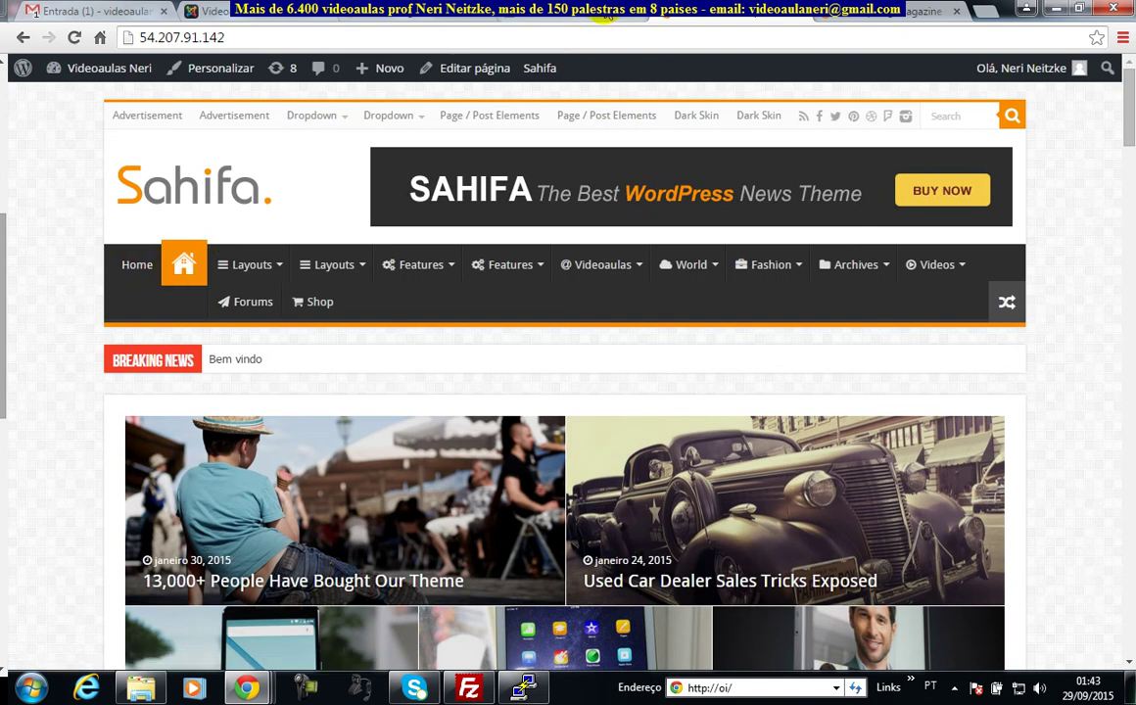
Return to menu editing in the WordPress admin and check the URL and navigation label of the second Home item in Main Menu
{"action": "left_click", "coordinate": [602, 12]}
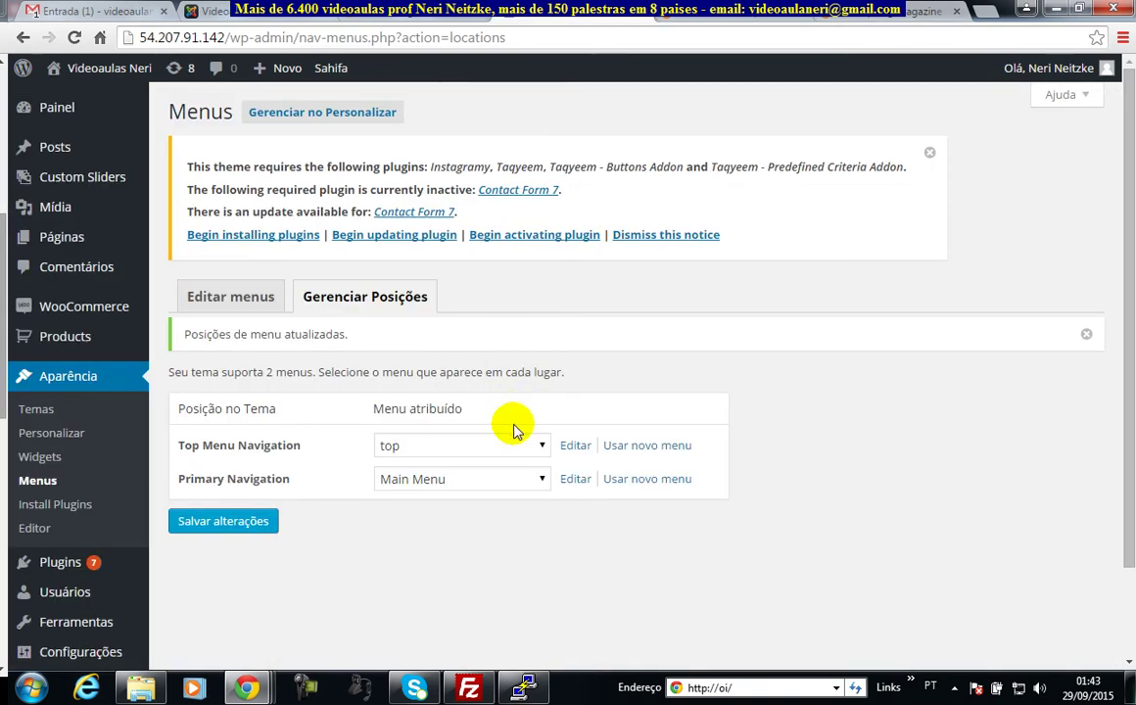
{"action": "left_click", "coordinate": [252, 300]}
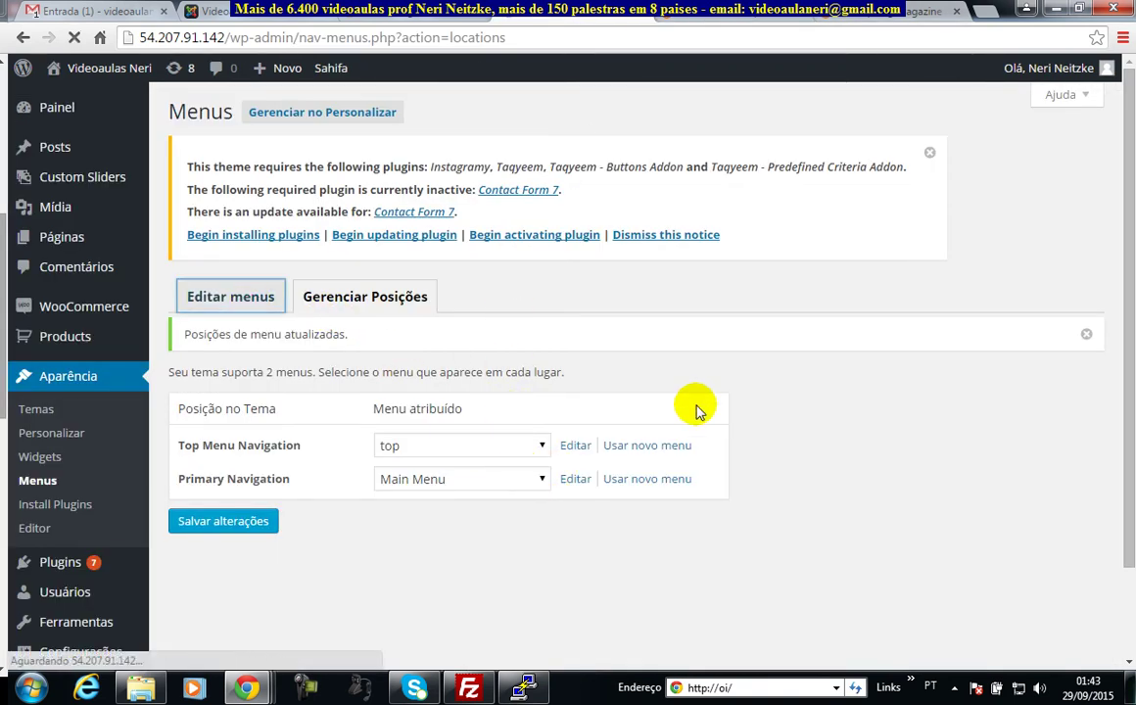
{"action": "scroll", "coordinate": [842, 519], "scroll_direction": "down", "scroll_amount": 1}
{"action": "scroll", "coordinate": [850, 527], "scroll_direction": "down", "scroll_amount": 1}
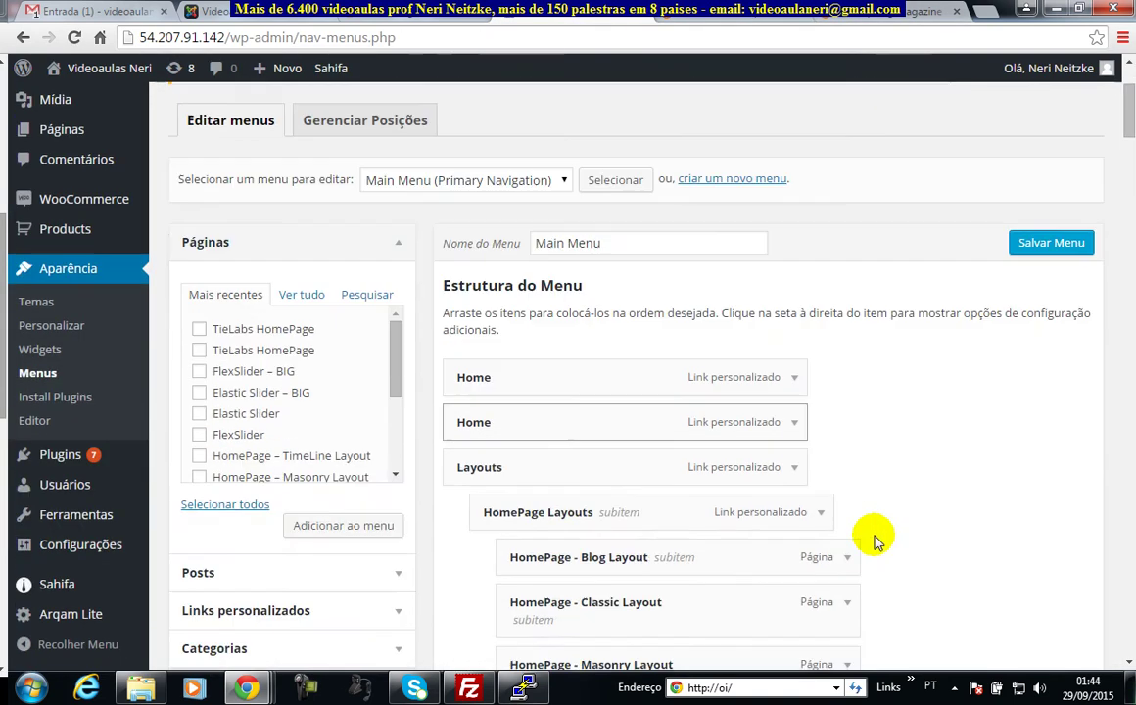
{"action": "left_click", "coordinate": [792, 427]}
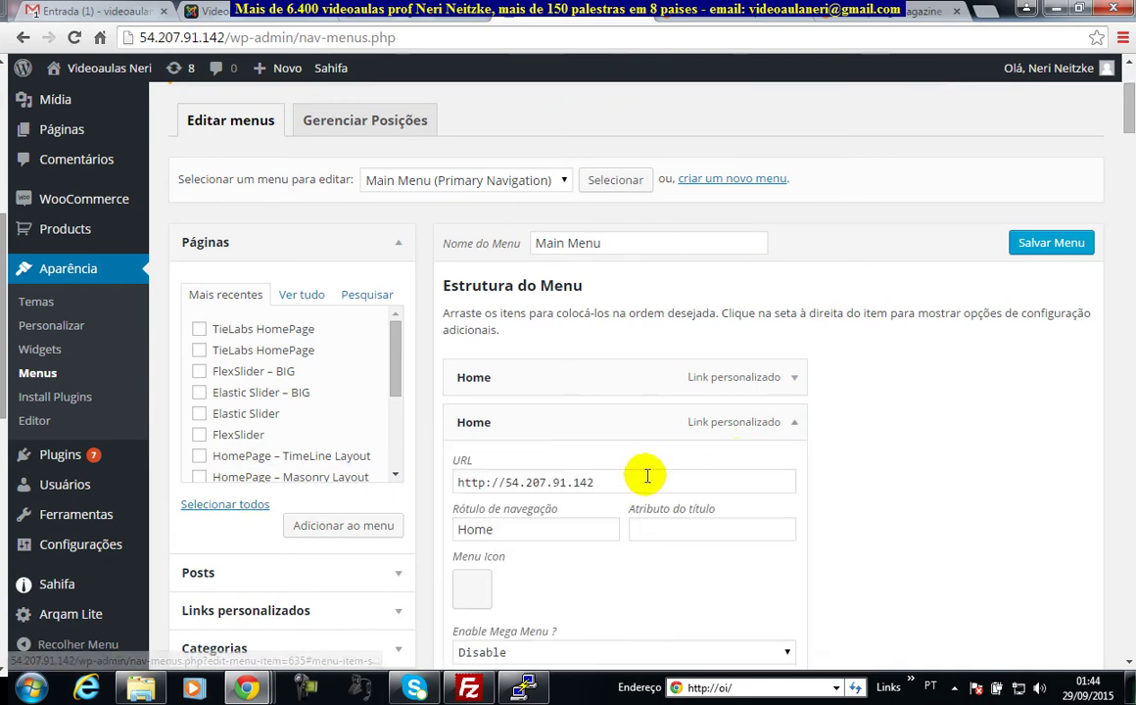
{"action": "left_click_drag", "start_coordinate": [645, 480], "coordinate": [367, 477]}
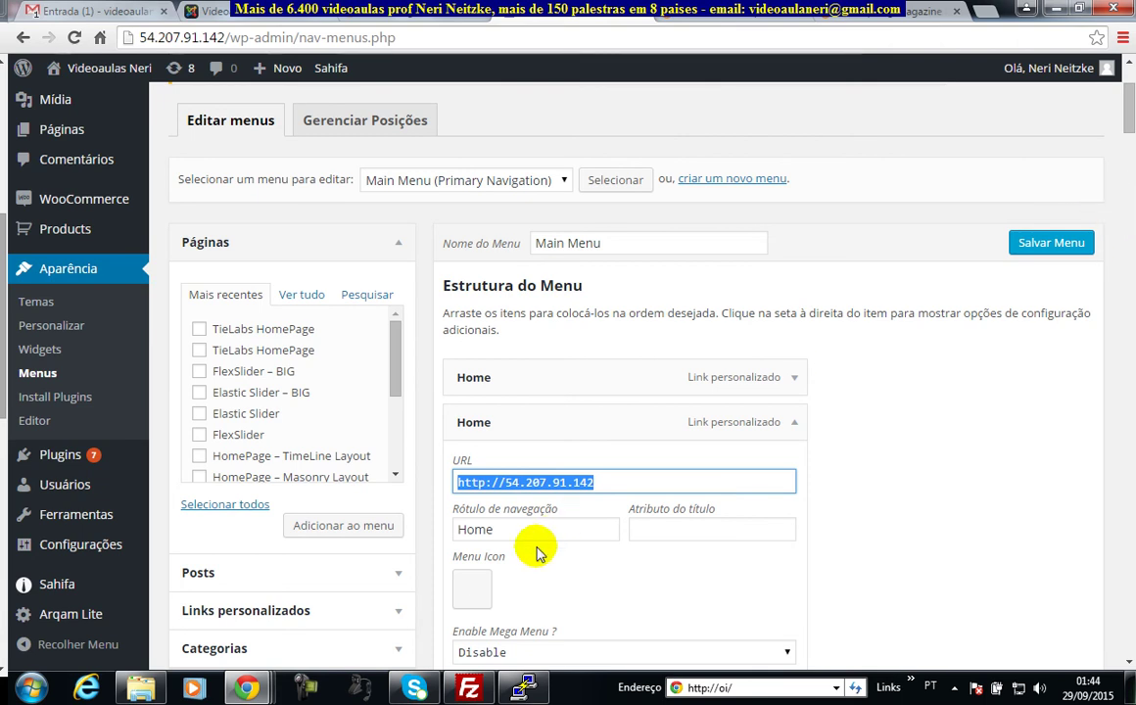
{"action": "left_click", "coordinate": [568, 529]}
{"action": "left_click_drag", "start_coordinate": [1131, 119], "coordinate": [1023, 83]}
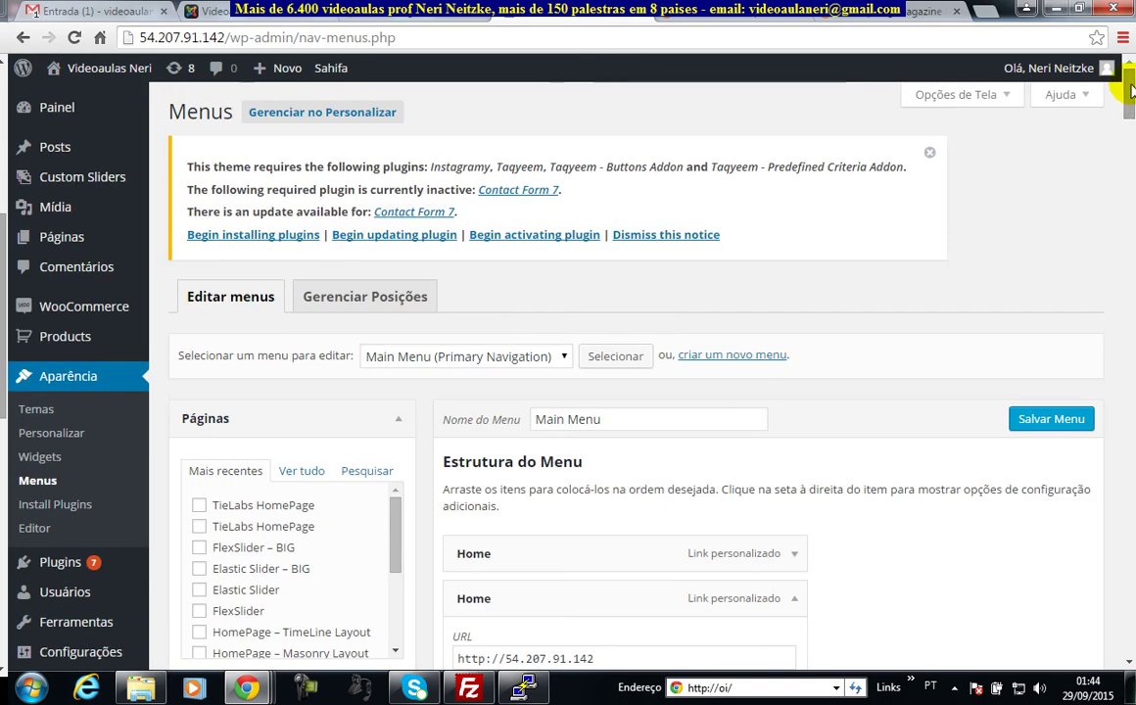
{"action": "left_click", "coordinate": [478, 364]}
{"action": "left_click", "coordinate": [446, 392]}
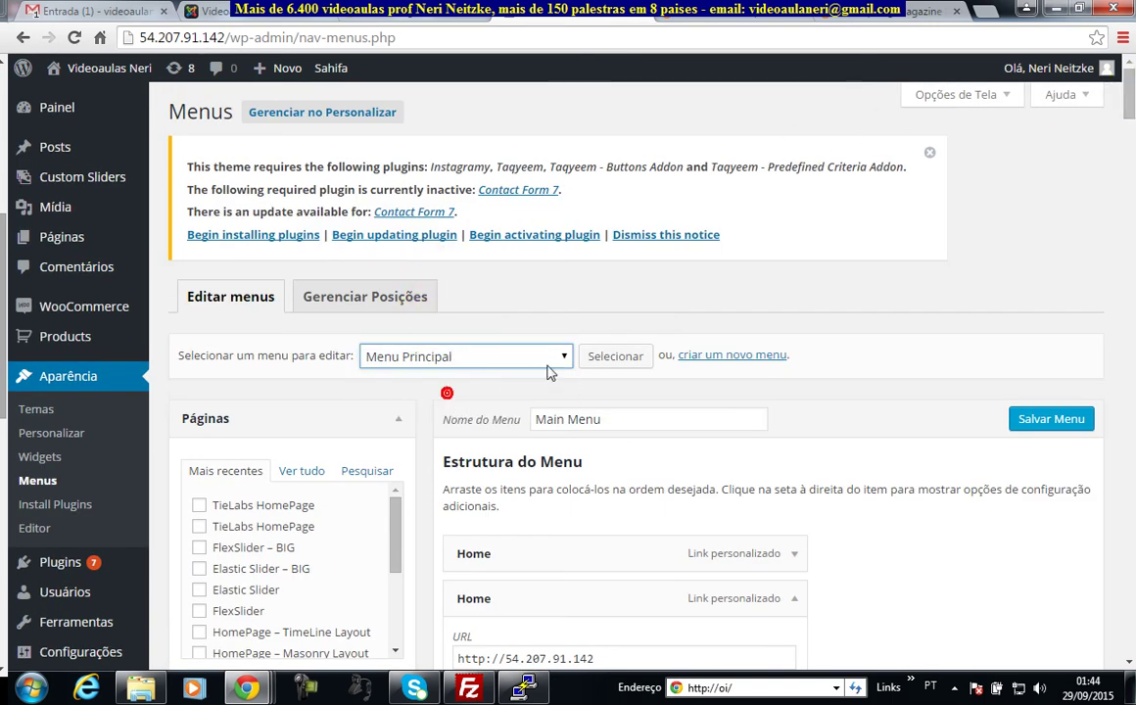
{"action": "left_click", "coordinate": [627, 360]}
{"action": "scroll", "coordinate": [869, 507], "scroll_direction": "down", "scroll_amount": 3}
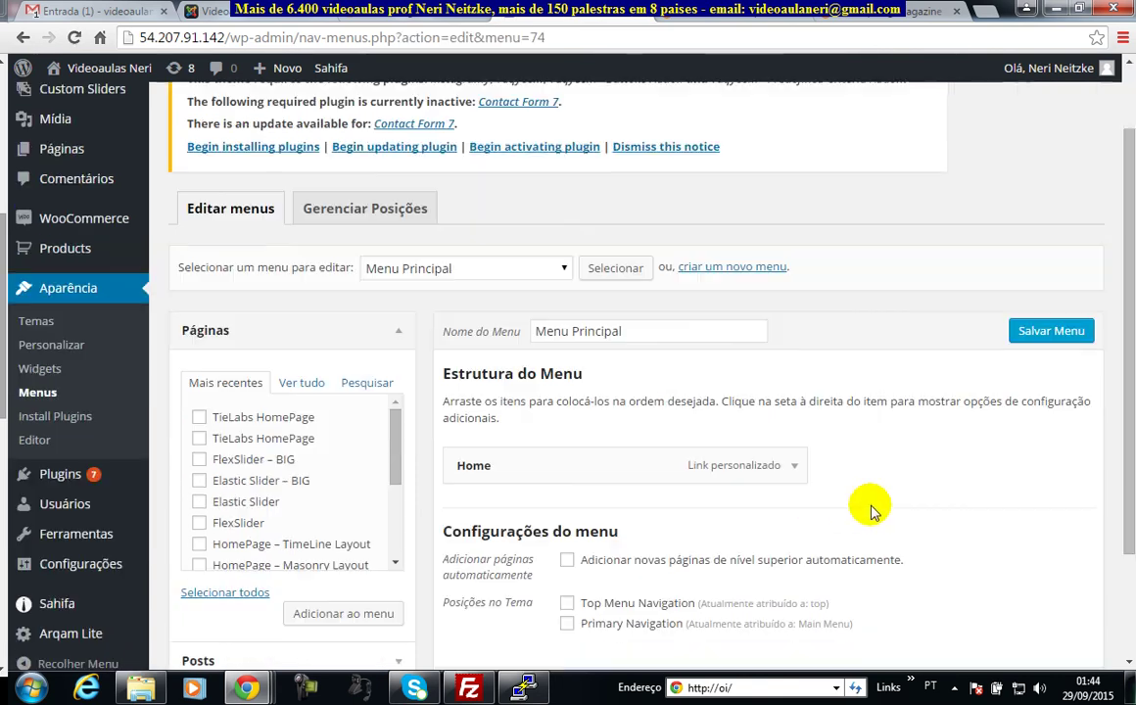
{"action": "left_click", "coordinate": [793, 322]}
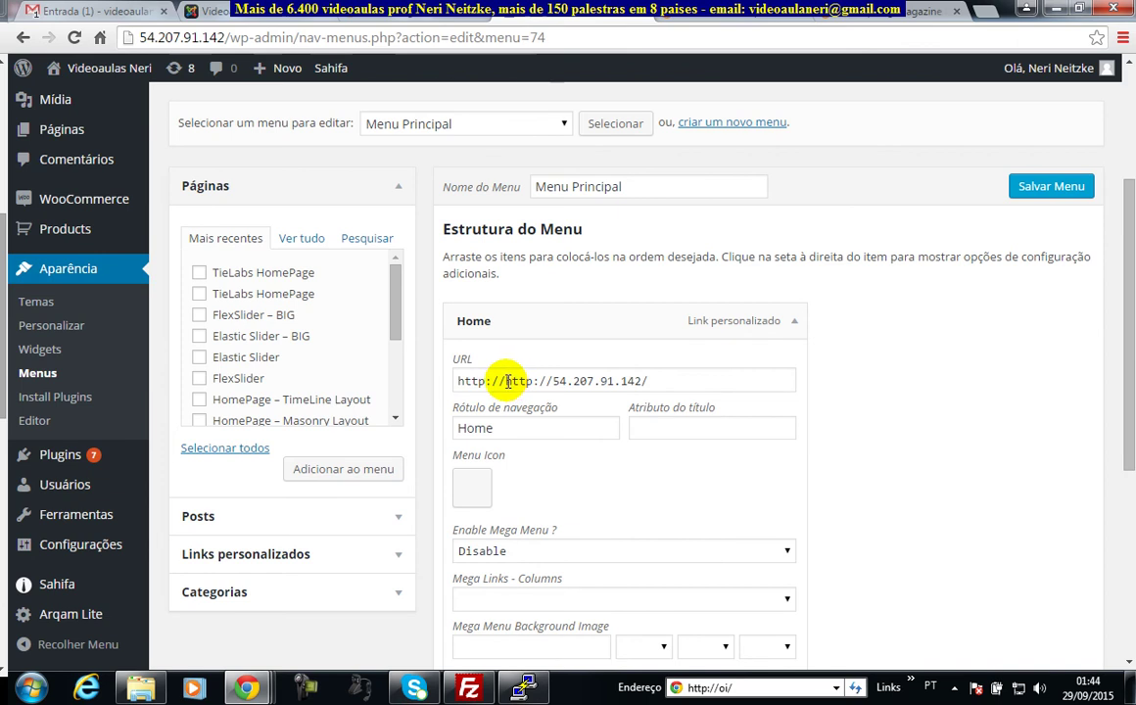
{"action": "left_click_drag", "start_coordinate": [507, 380], "coordinate": [395, 380]}
{"action": "key", "text": "Delete"}
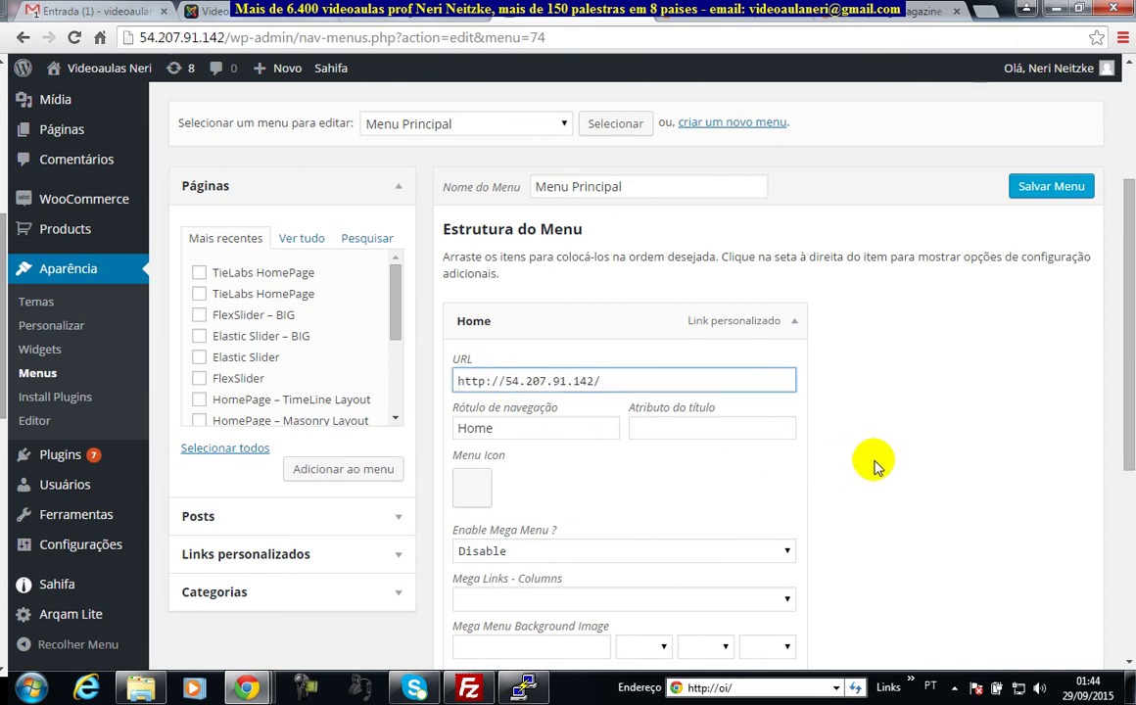
{"action": "scroll", "coordinate": [881, 465], "scroll_direction": "down", "scroll_amount": 4}
{"action": "left_click", "coordinate": [1050, 611]}
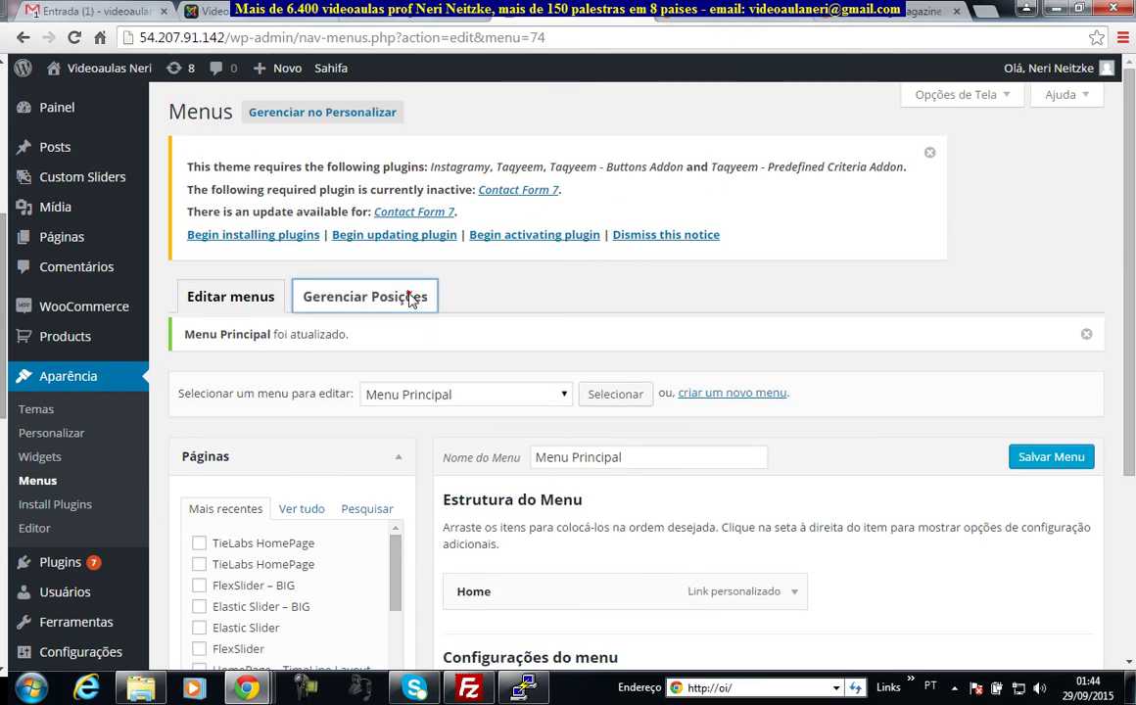
Assign Menu Principal to the Primary Navigation location, save the change, and check the reloaded home page
{"action": "left_click", "coordinate": [396, 266]}
{"action": "left_click", "coordinate": [484, 442]}
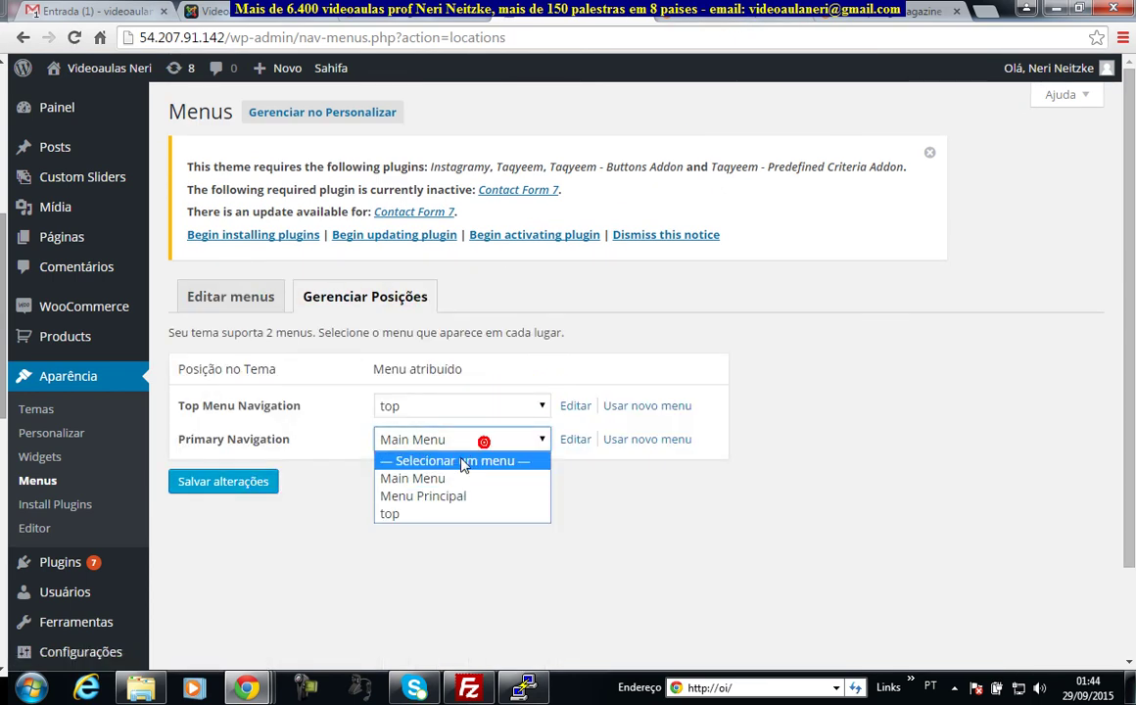
{"action": "left_click", "coordinate": [453, 495]}
{"action": "left_click", "coordinate": [251, 484]}
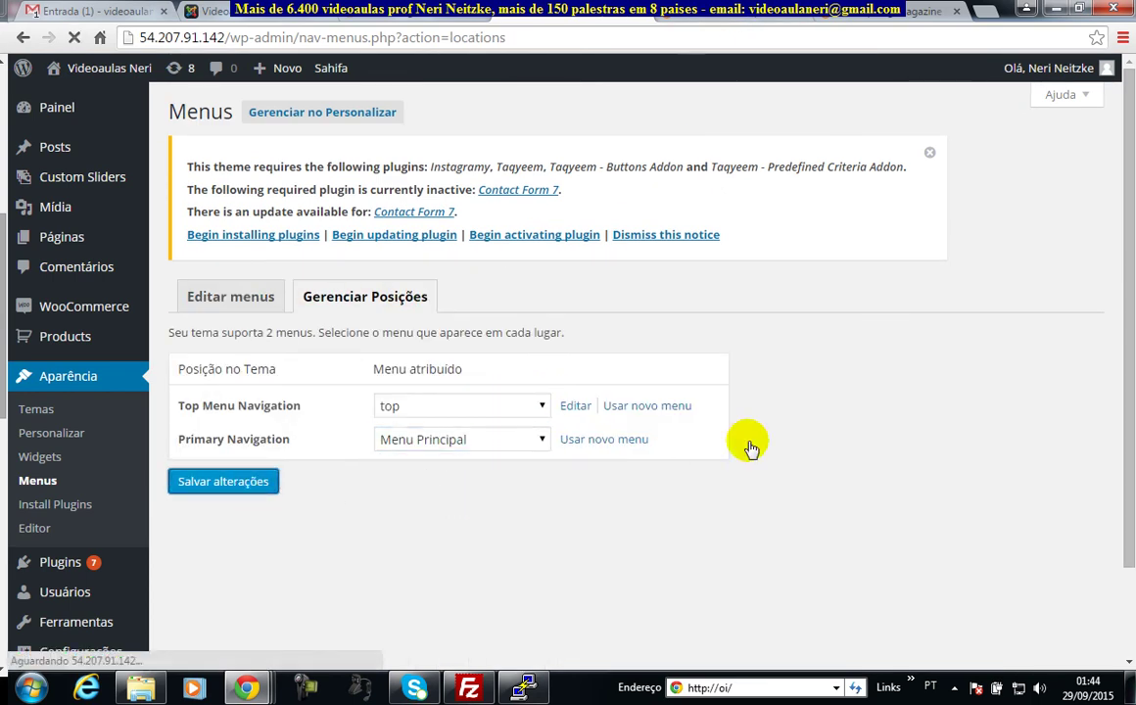
{"action": "left_click", "coordinate": [718, 19]}
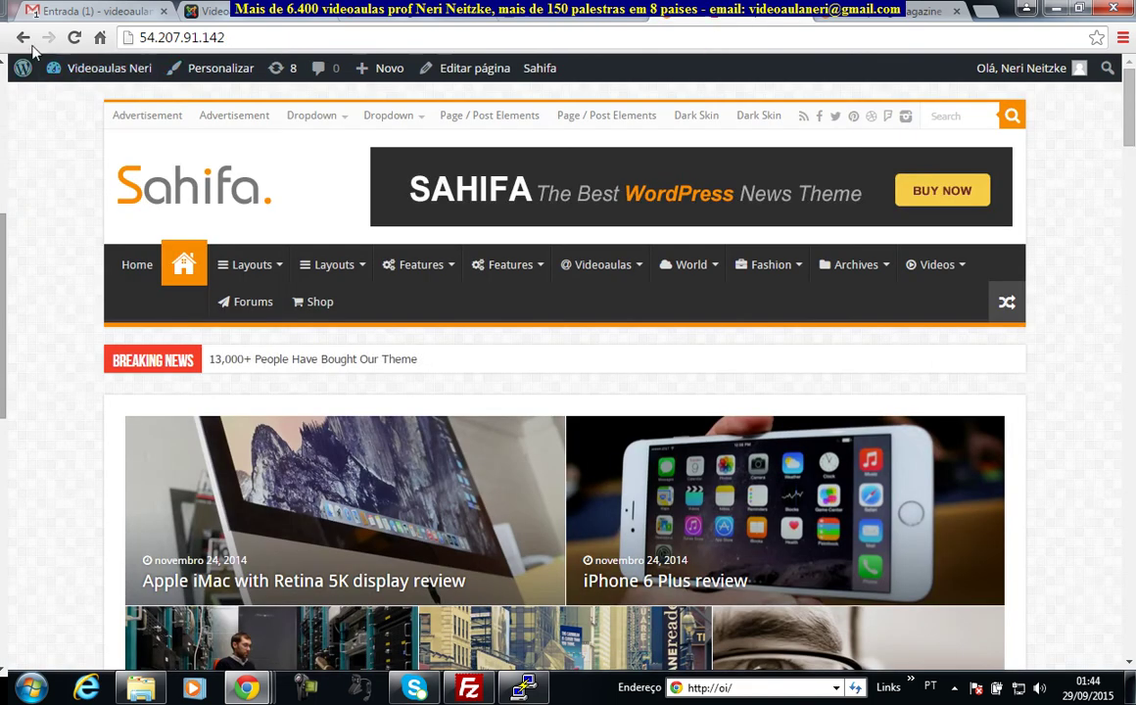
{"action": "left_click", "coordinate": [74, 39]}
{"action": "mouse_move", "coordinate": [458, 263]}
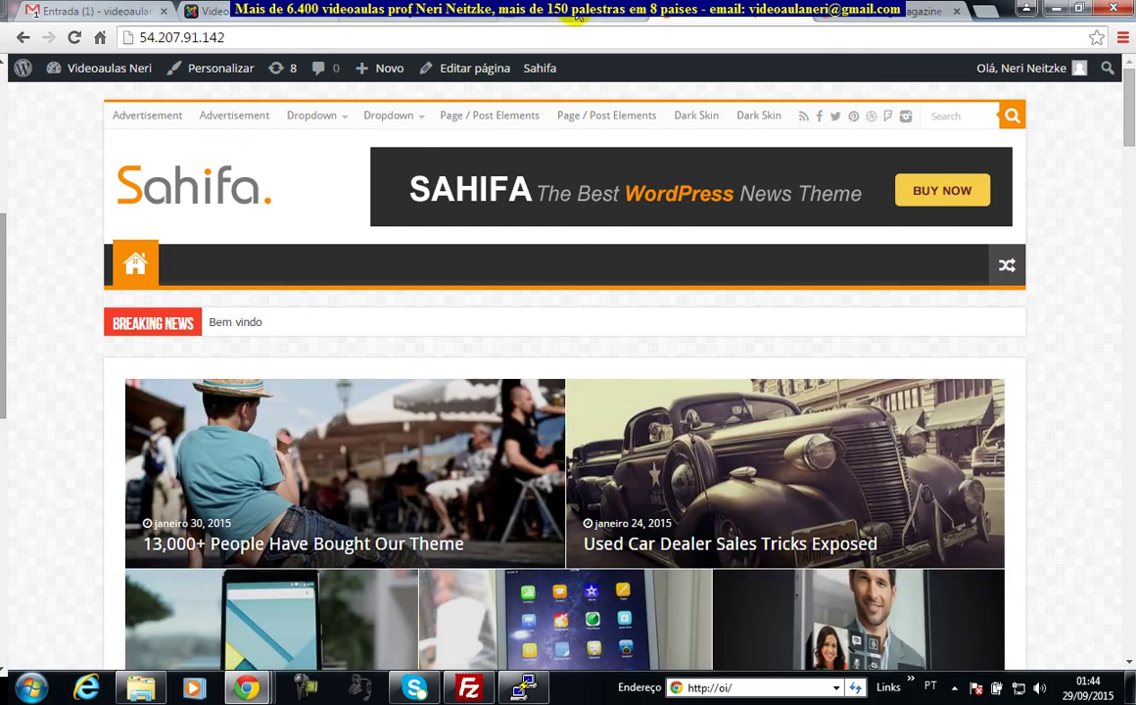
Return to editing the Primary Navigation menu in the WordPress admin and add the World category to Menu Principal
{"action": "left_click", "coordinate": [525, 14]}
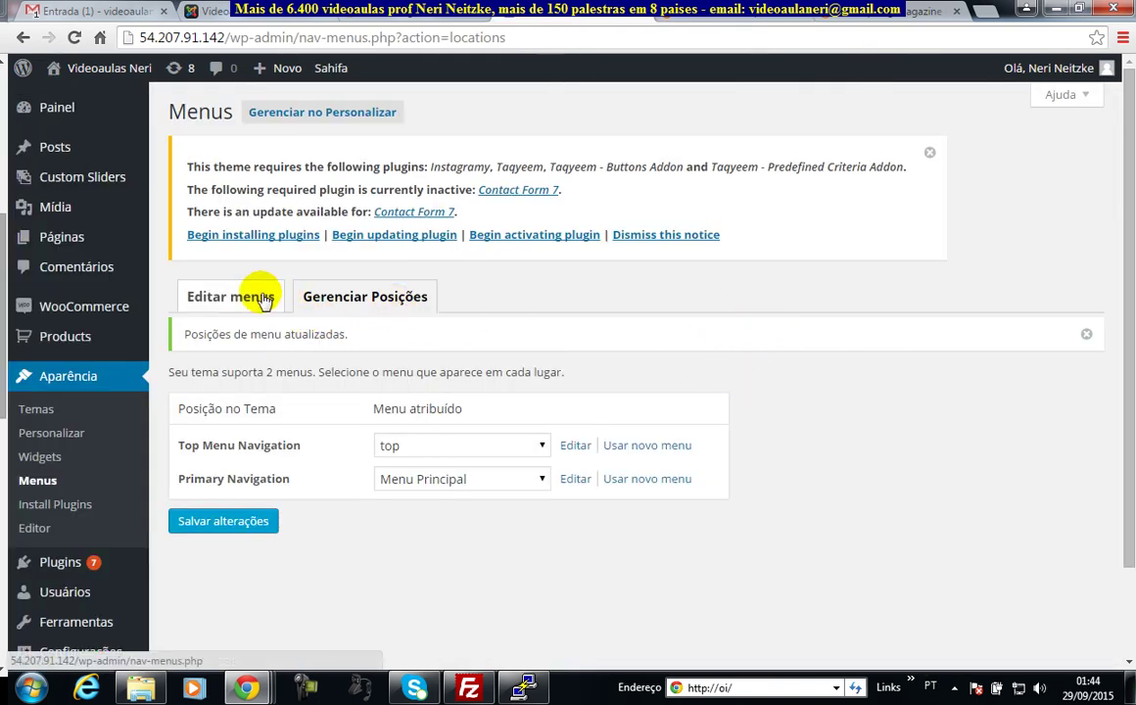
{"action": "left_click", "coordinate": [575, 479]}
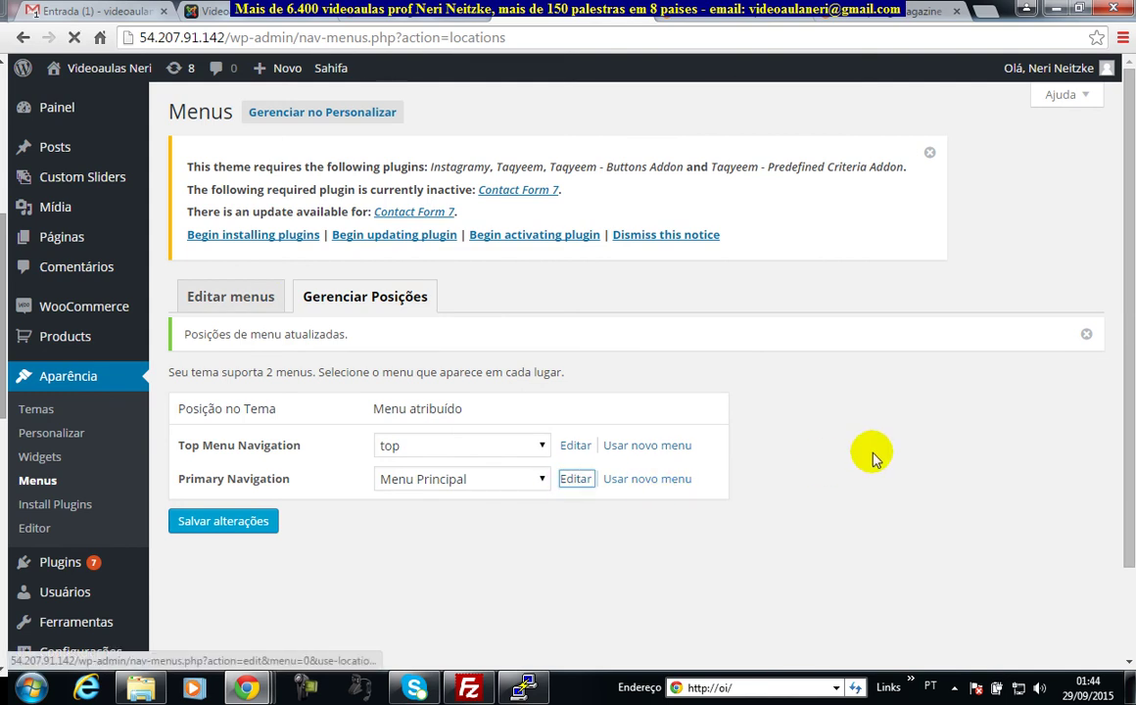
{"action": "scroll", "coordinate": [773, 455], "scroll_direction": "down", "scroll_amount": 3}
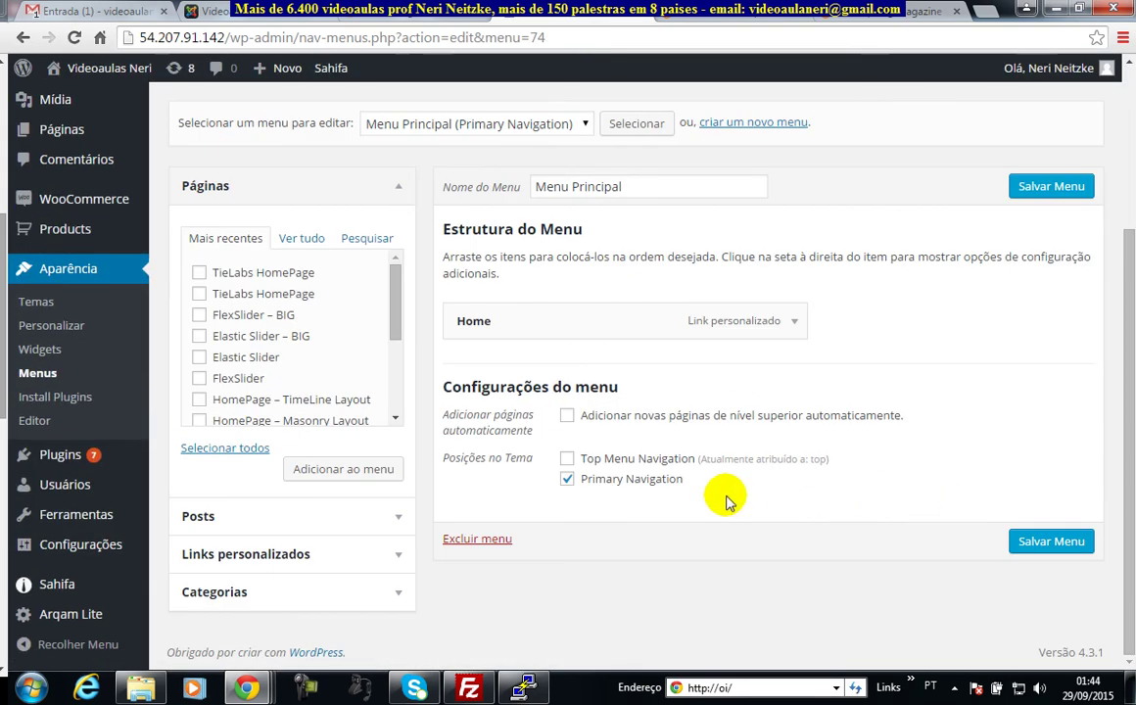
{"action": "left_click_drag", "start_coordinate": [397, 294], "coordinate": [399, 375]}
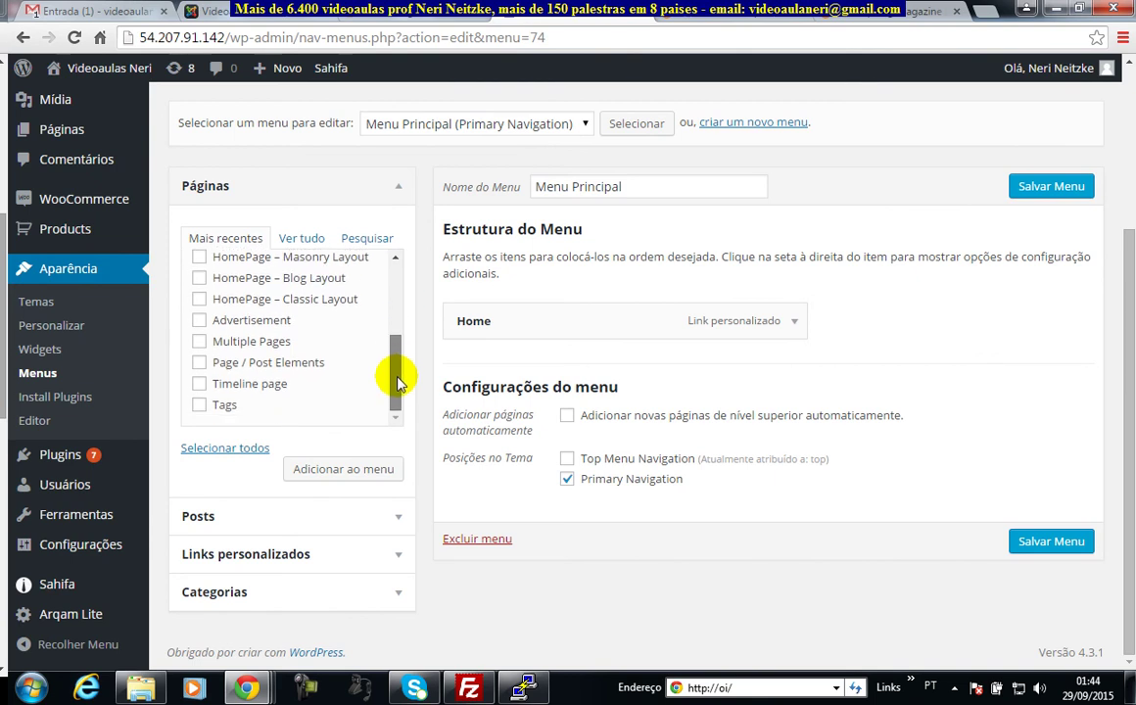
{"action": "left_click", "coordinate": [264, 592]}
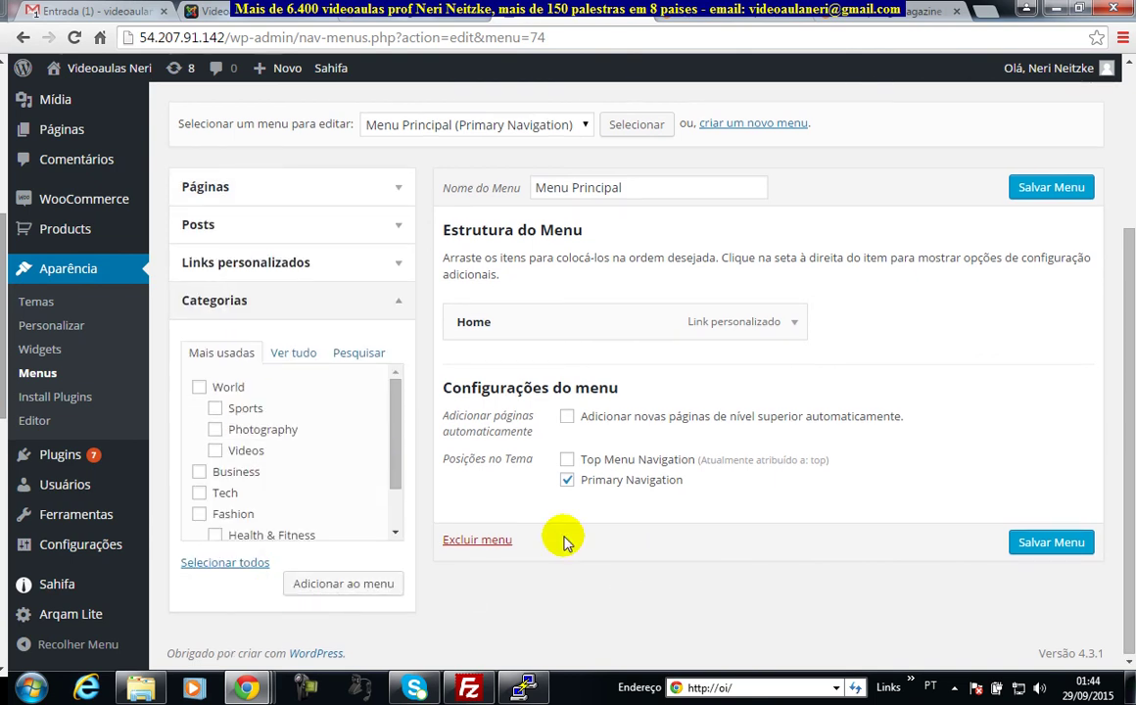
{"action": "mouse_move", "coordinate": [397, 431]}
{"action": "left_mouse_down"}
{"action": "mouse_move", "coordinate": [385, 451]}
{"action": "mouse_move", "coordinate": [396, 437]}
{"action": "mouse_move", "coordinate": [349, 385]}
{"action": "left_mouse_up"}
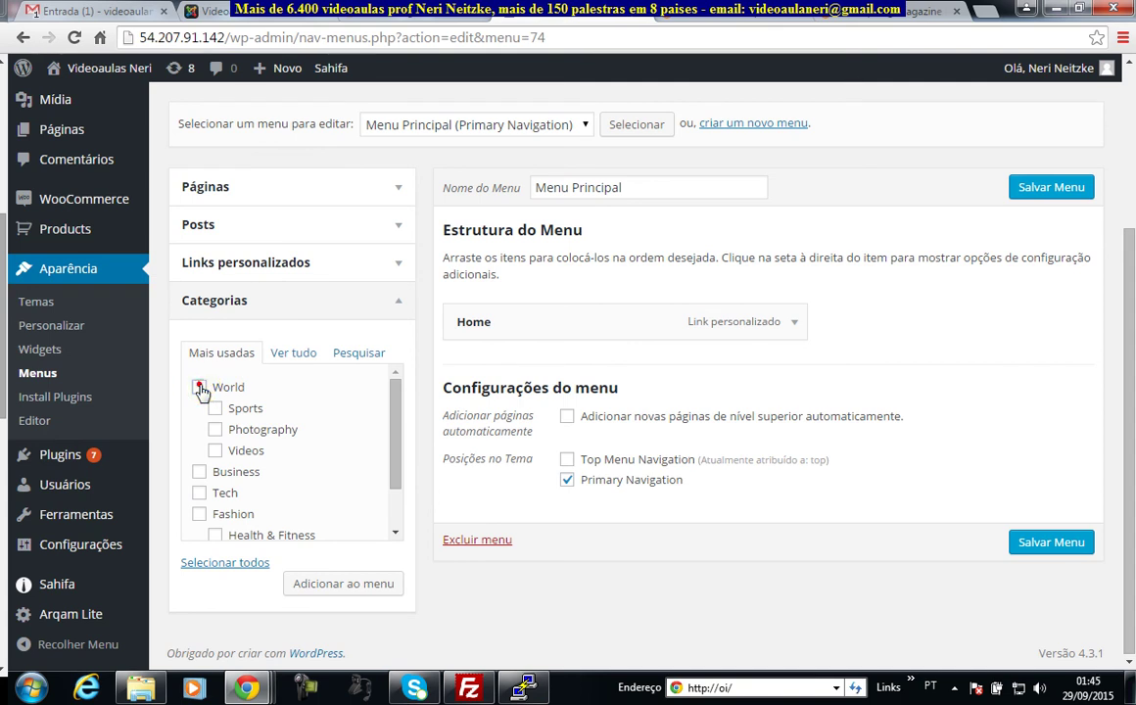
{"action": "left_click", "coordinate": [347, 585]}
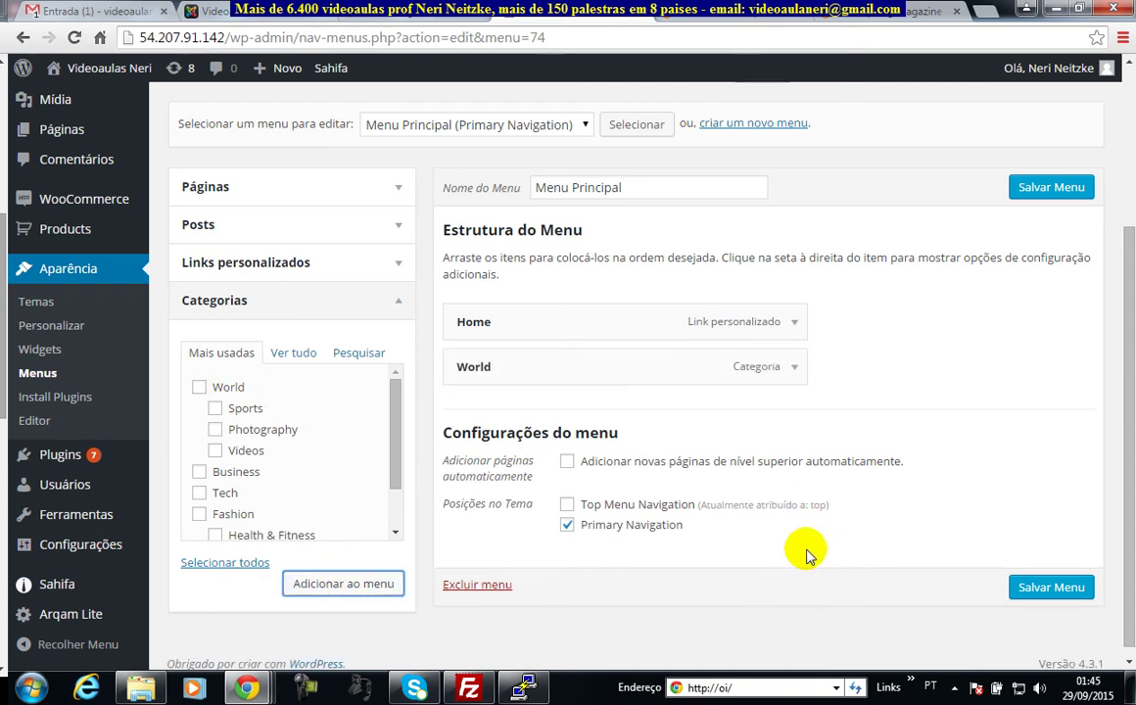
Set the World item's mega menu to Sub Categories + Posts and save Menu Principal
{"action": "left_click", "coordinate": [792, 366]}
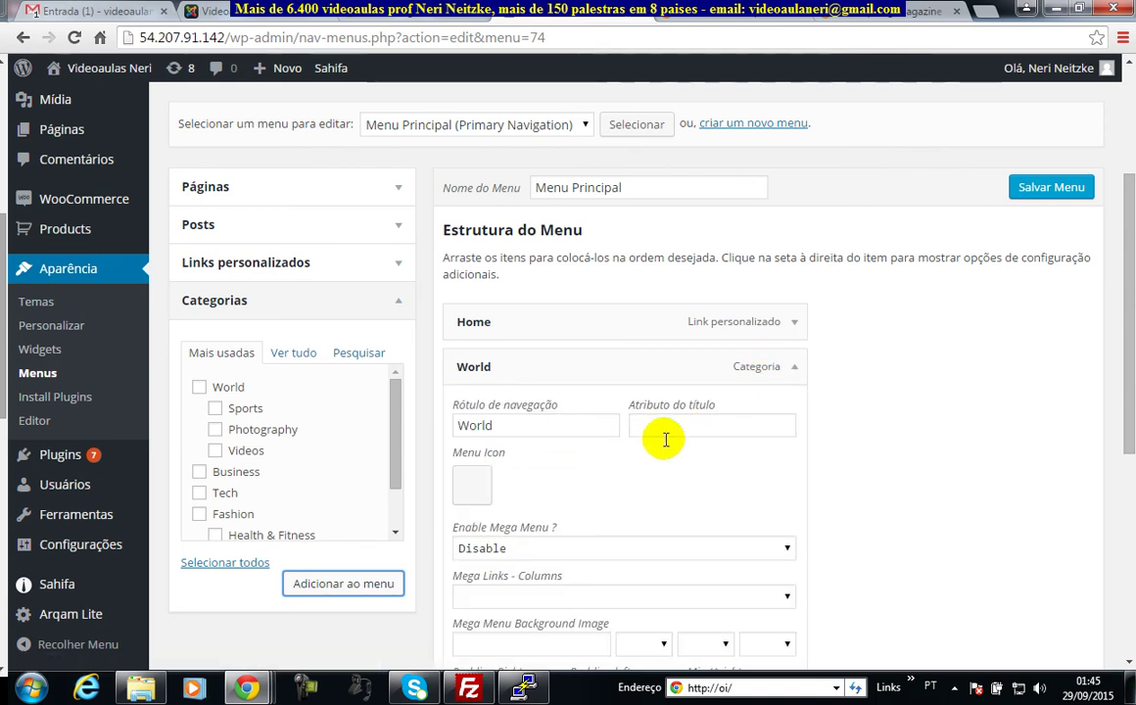
{"action": "left_click", "coordinate": [715, 544]}
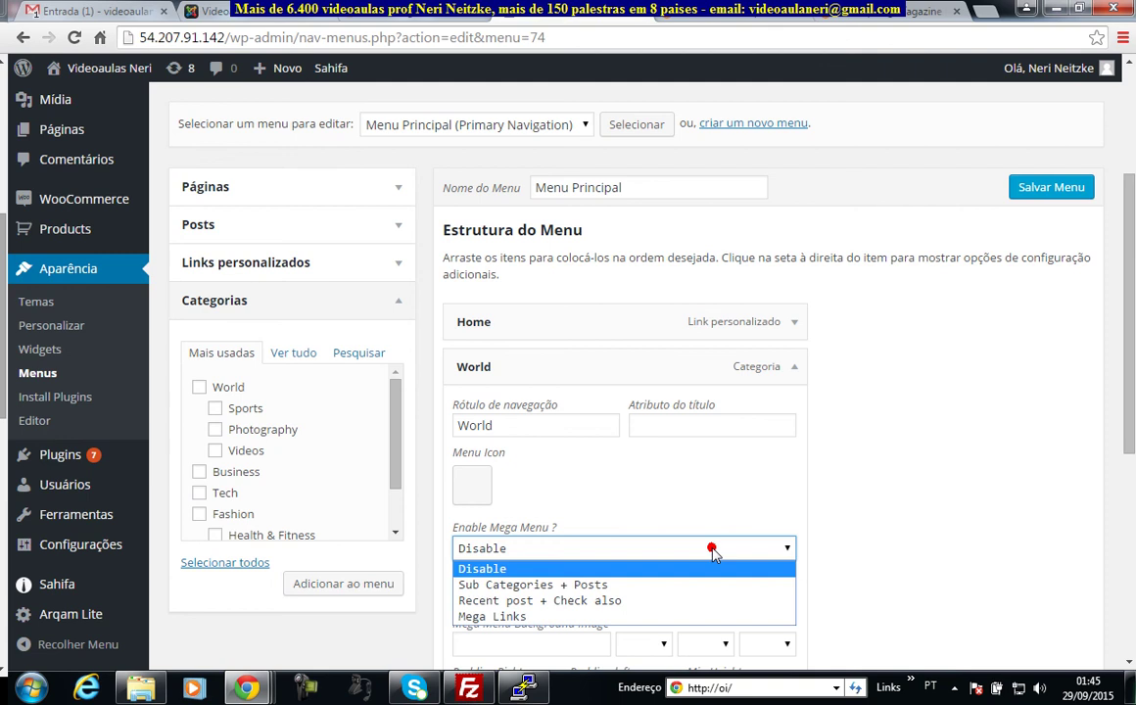
{"action": "left_click", "coordinate": [582, 583]}
{"action": "scroll", "coordinate": [955, 488], "scroll_direction": "down", "scroll_amount": 3}
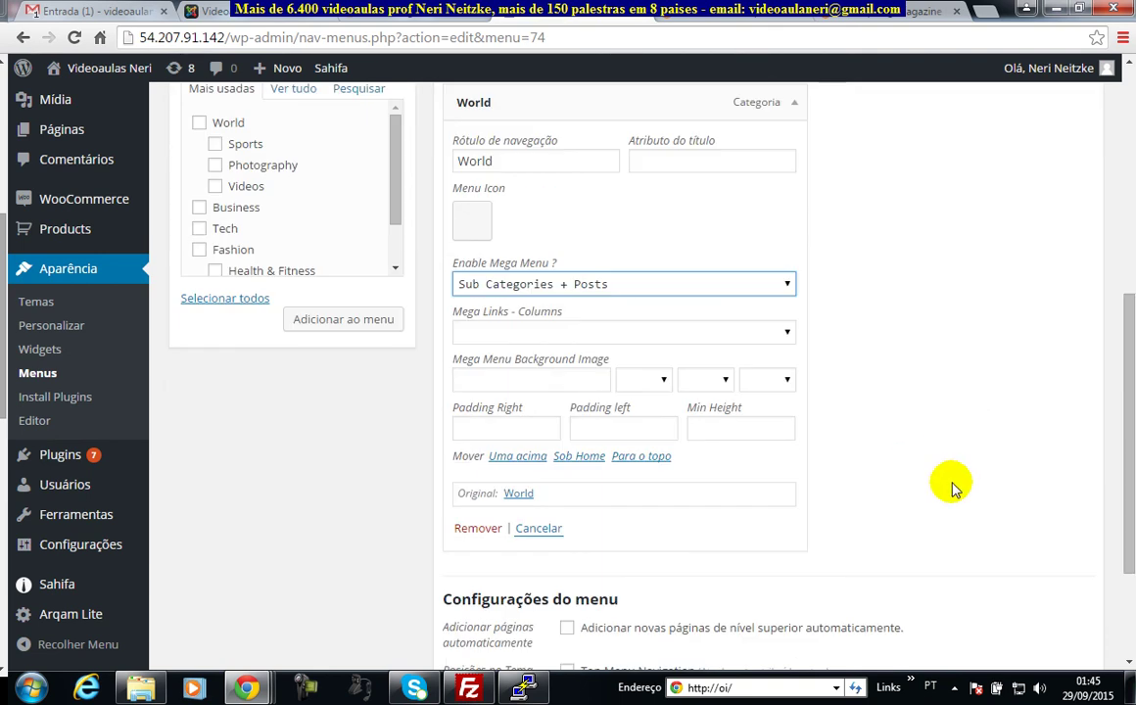
{"action": "scroll", "coordinate": [946, 482], "scroll_direction": "up", "scroll_amount": 5}
{"action": "left_click", "coordinate": [1065, 422]}
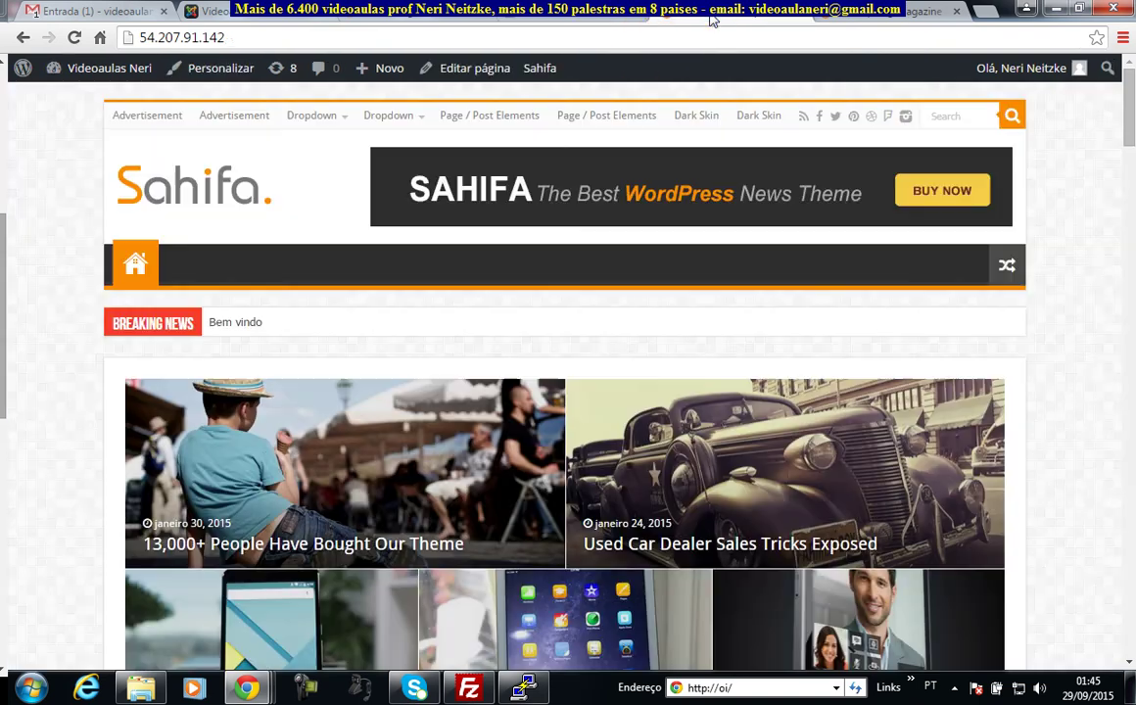
Reload the site's home page and check the World item's mega menu in the primary navigation
{"action": "left_click", "coordinate": [109, 68]}
{"action": "left_click", "coordinate": [75, 39]}
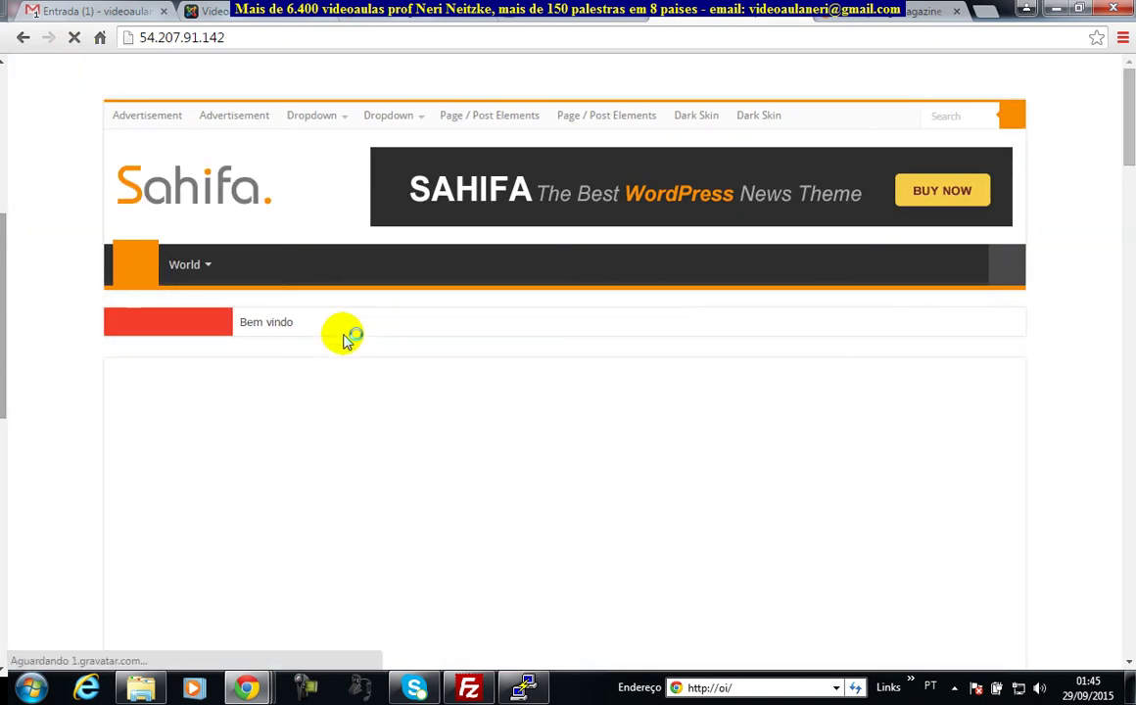
{"action": "mouse_move", "coordinate": [207, 270]}
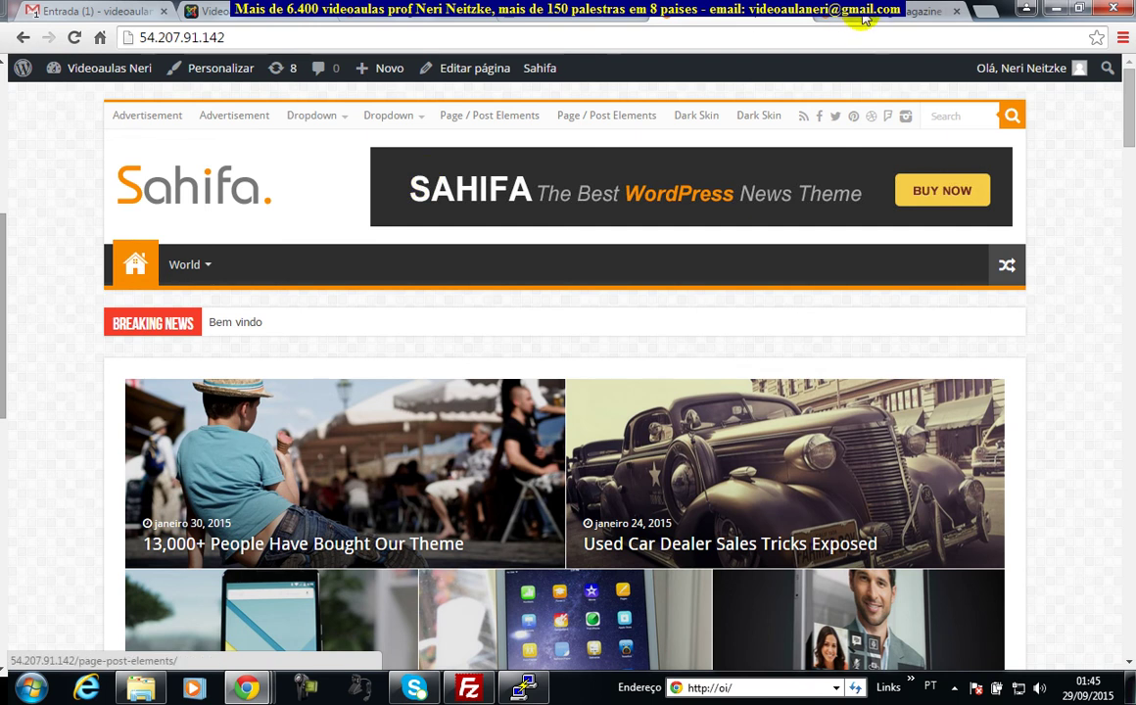
Return to editing Menu Principal in the WordPress admin and add the Bem vindo post to it
{"action": "left_click", "coordinate": [599, 15]}
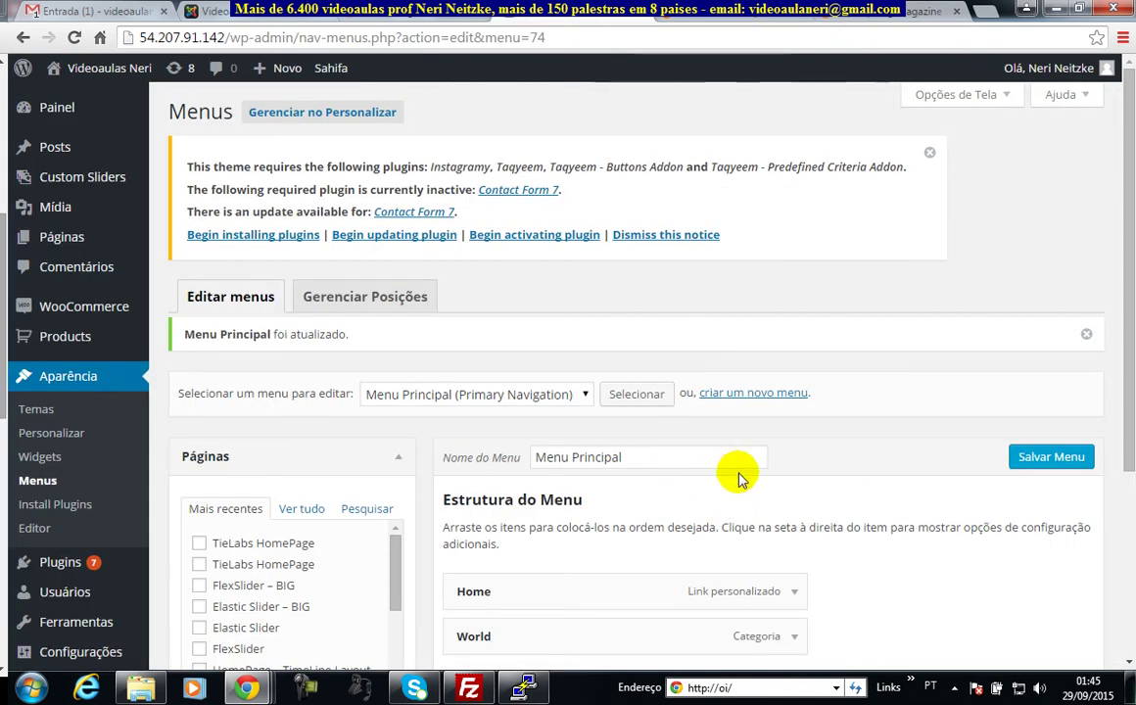
{"action": "scroll", "coordinate": [670, 485], "scroll_direction": "down", "scroll_amount": 3}
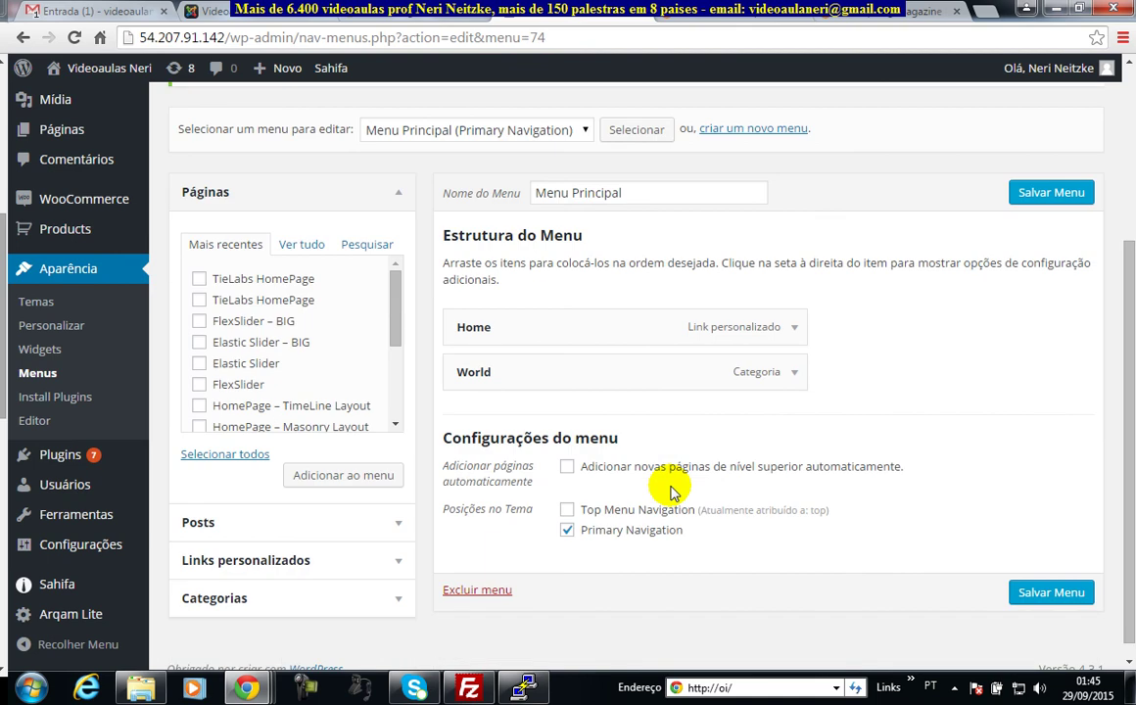
{"action": "left_click", "coordinate": [284, 534]}
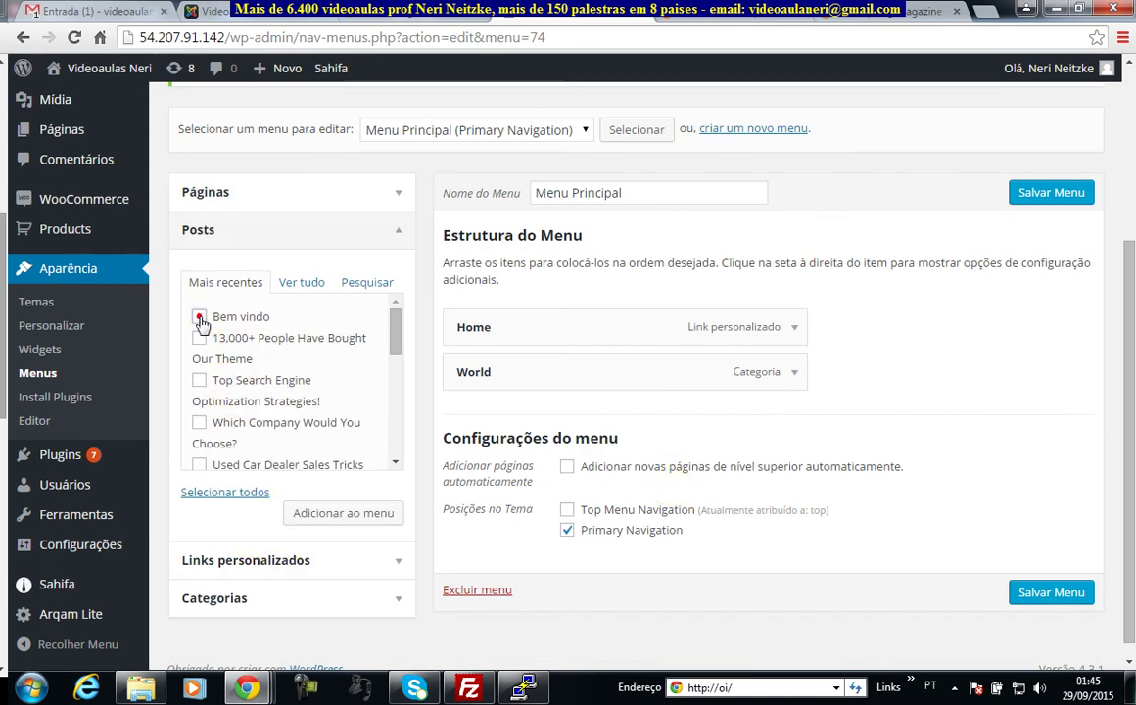
{"action": "left_click", "coordinate": [350, 513]}
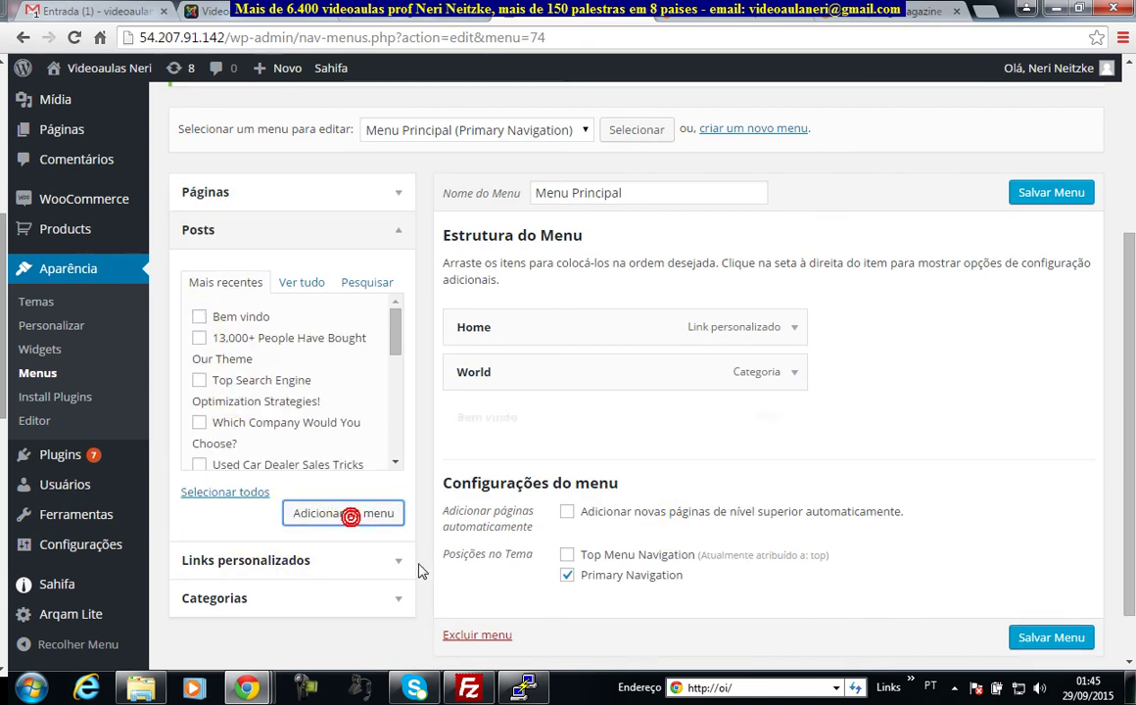
Add the Photography, Business and Tech categories to Menu Principal
{"action": "left_click", "coordinate": [293, 560]}
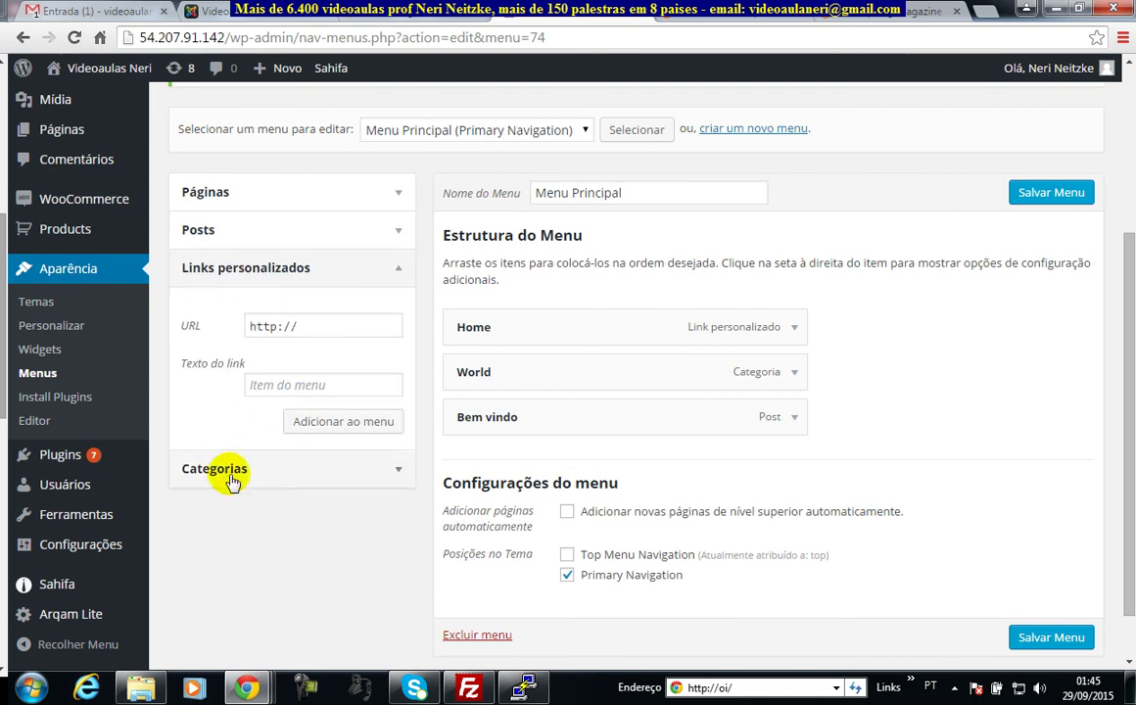
{"action": "left_click", "coordinate": [228, 471]}
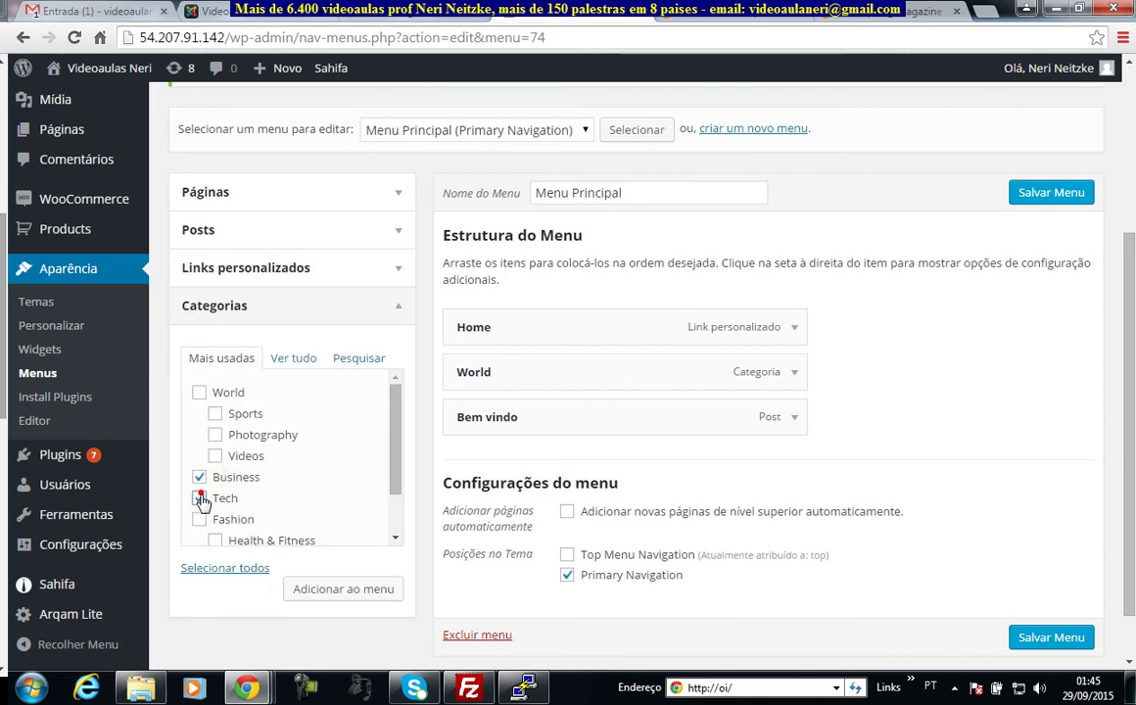
{"action": "left_click", "coordinate": [333, 588]}
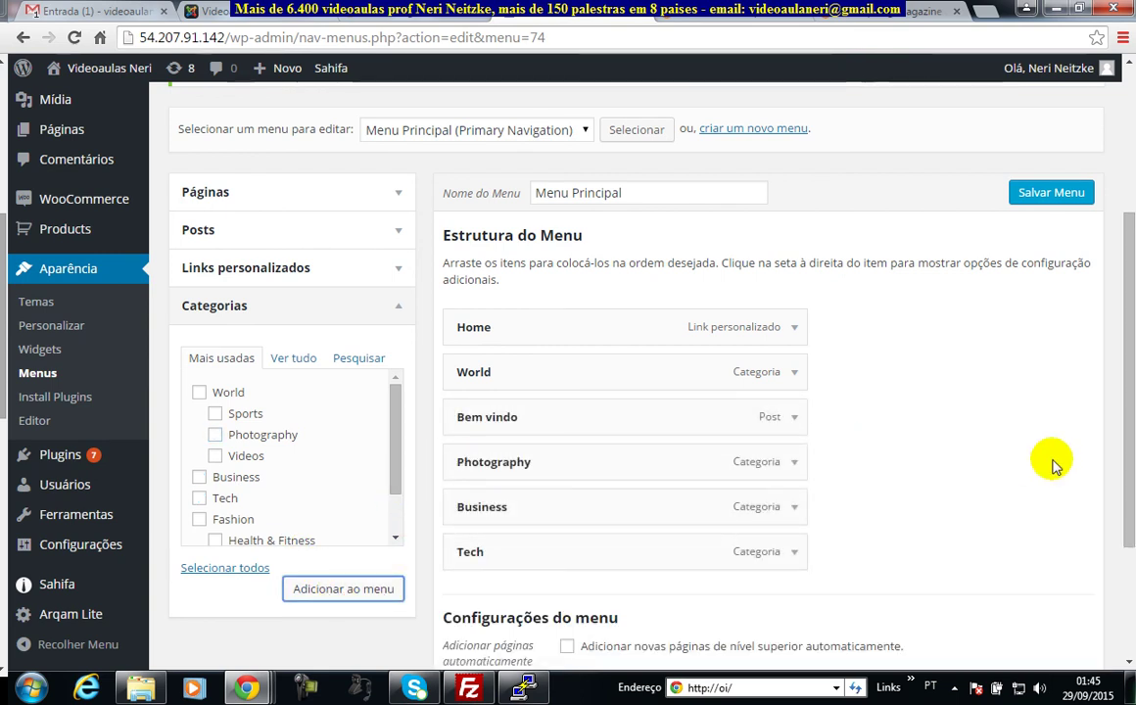
Save Menu Principal, then reload the site's home page and check the primary navigation items and the top menu's dropdowns
{"action": "left_click", "coordinate": [1048, 196]}
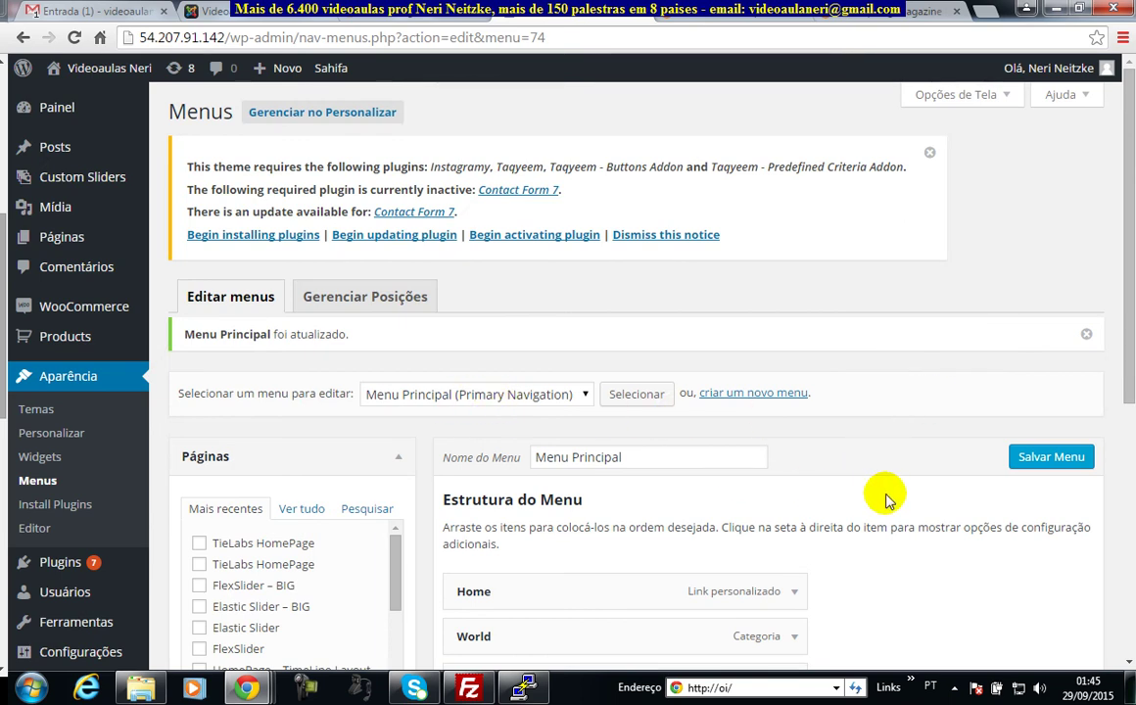
{"action": "scroll", "coordinate": [880, 490], "scroll_direction": "down", "scroll_amount": 5}
{"action": "left_click", "coordinate": [634, 18]}
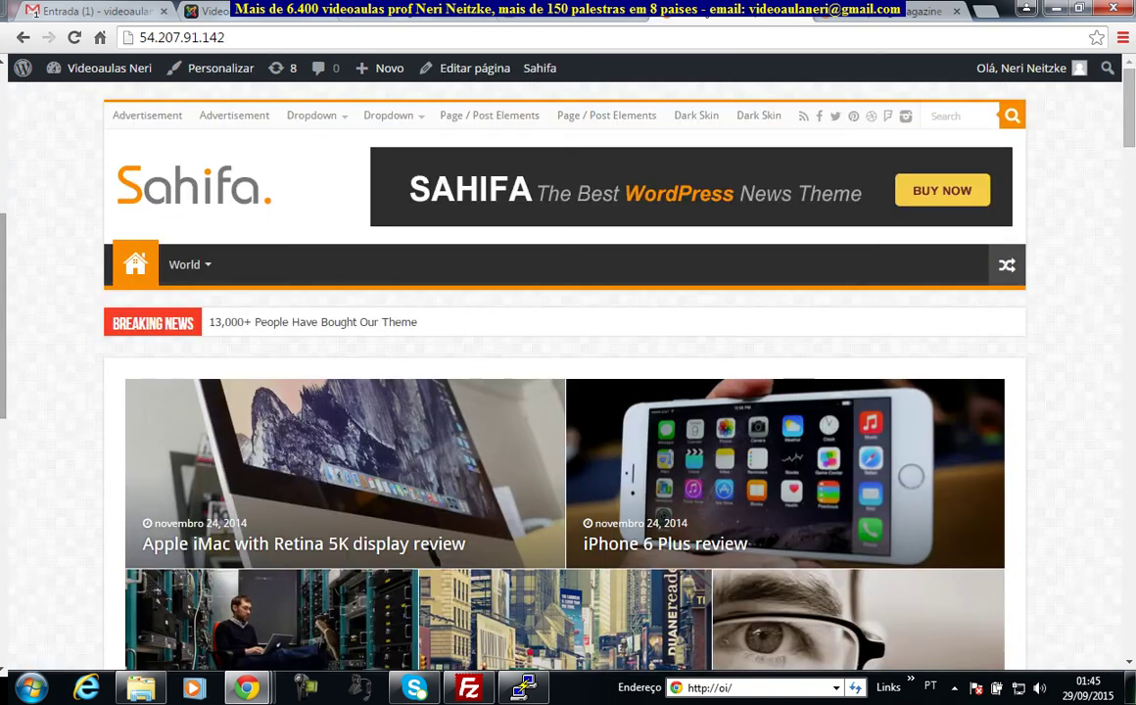
{"action": "left_click", "coordinate": [74, 38]}
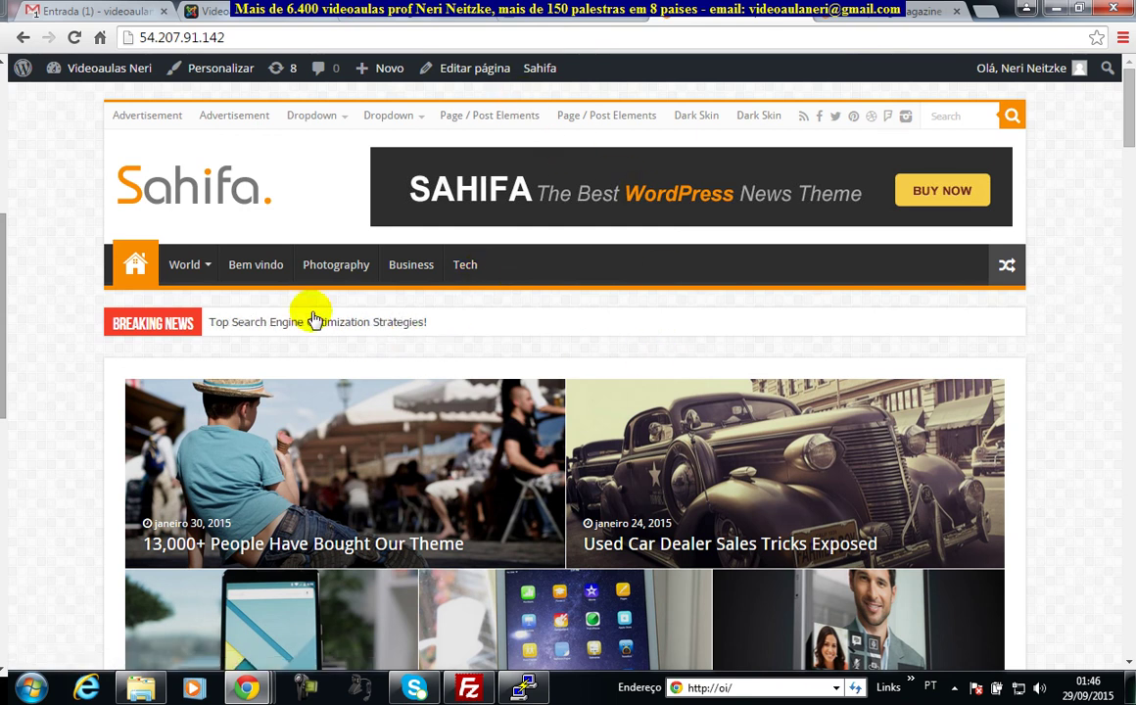
{"action": "mouse_move", "coordinate": [189, 273]}
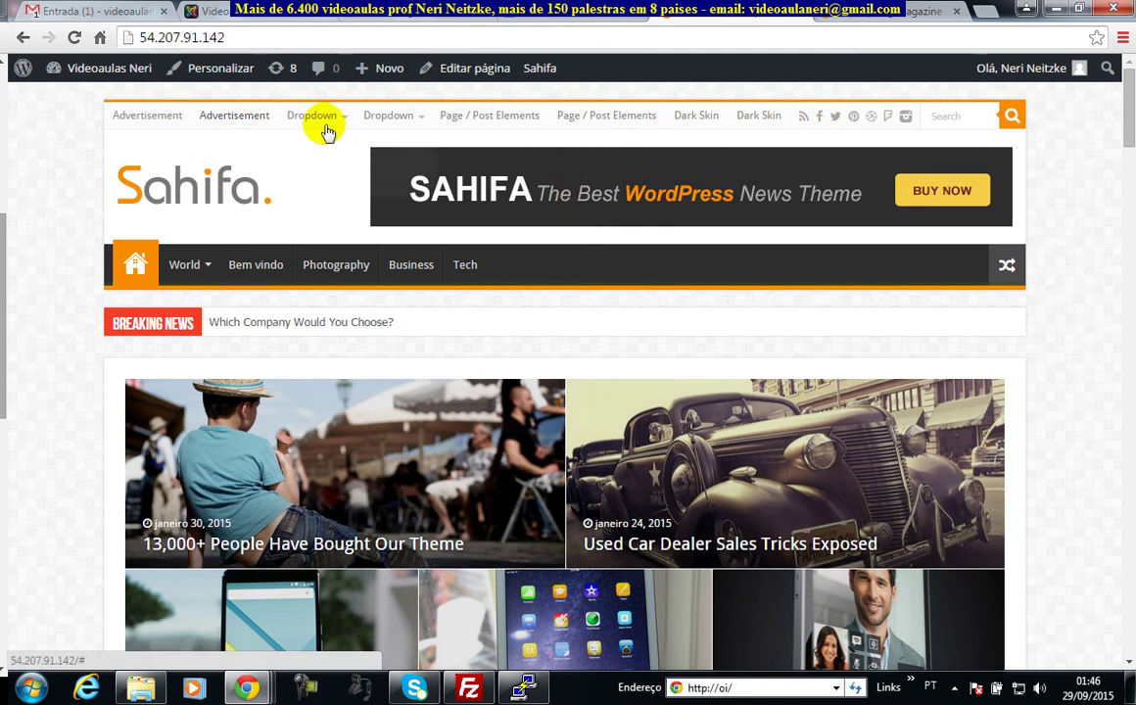
{"action": "mouse_move", "coordinate": [381, 128]}
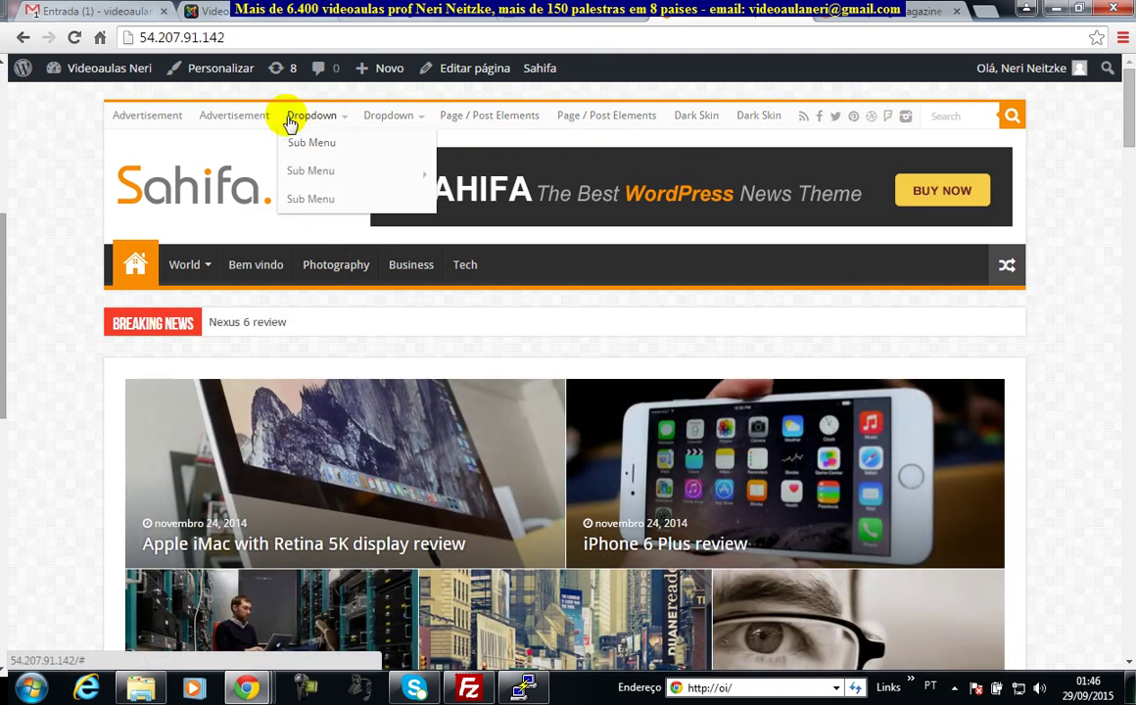
{"action": "scroll", "coordinate": [496, 411], "scroll_direction": "down", "scroll_amount": 3}
{"action": "scroll", "coordinate": [496, 412], "scroll_direction": "up", "scroll_amount": 3}
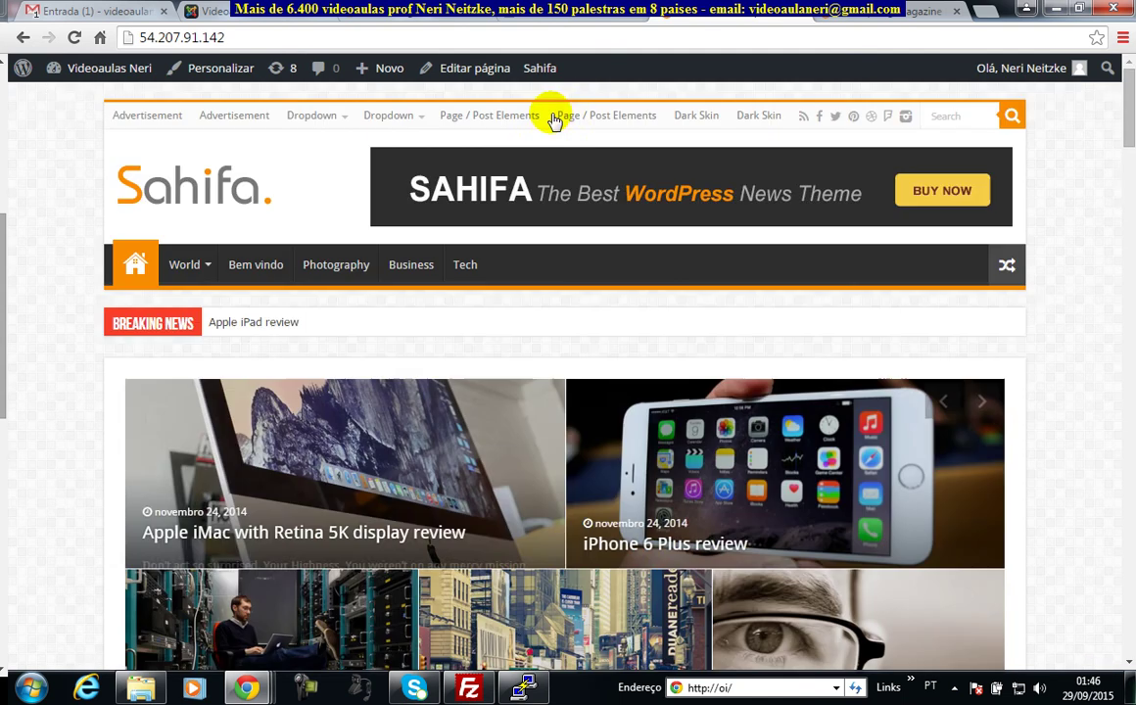
Review the list of all posts in the WordPress admin, then return to the site's home page
{"action": "left_click", "coordinate": [548, 15]}
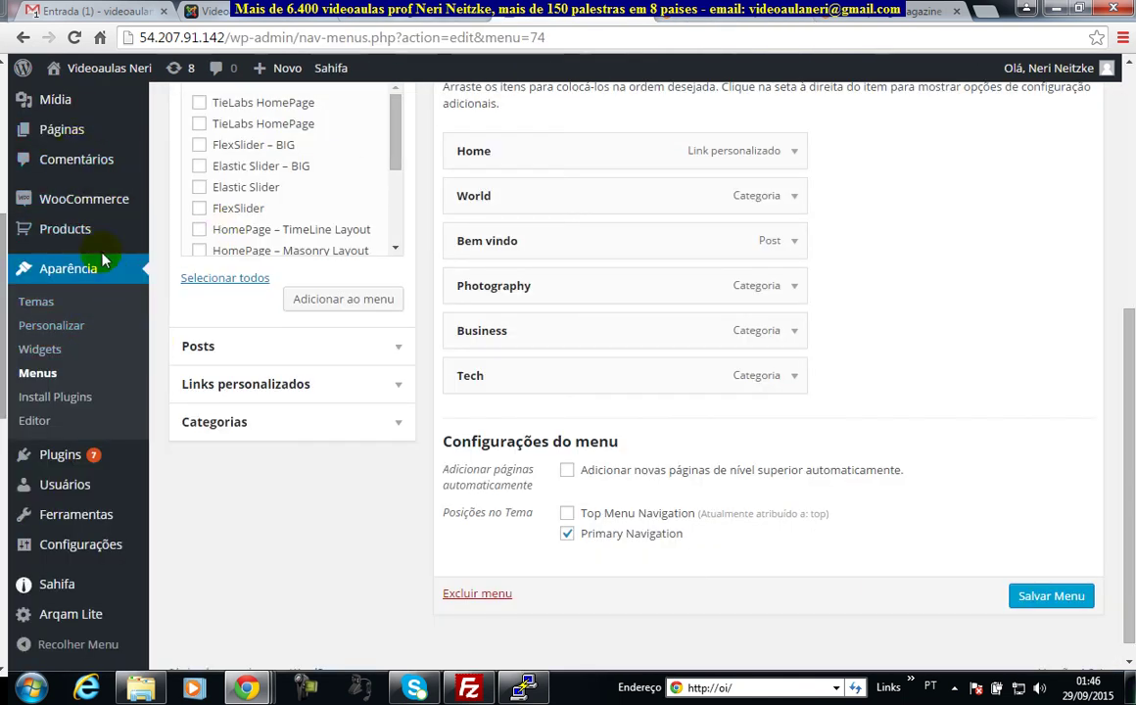
{"action": "scroll", "coordinate": [88, 245], "scroll_direction": "up", "scroll_amount": 3}
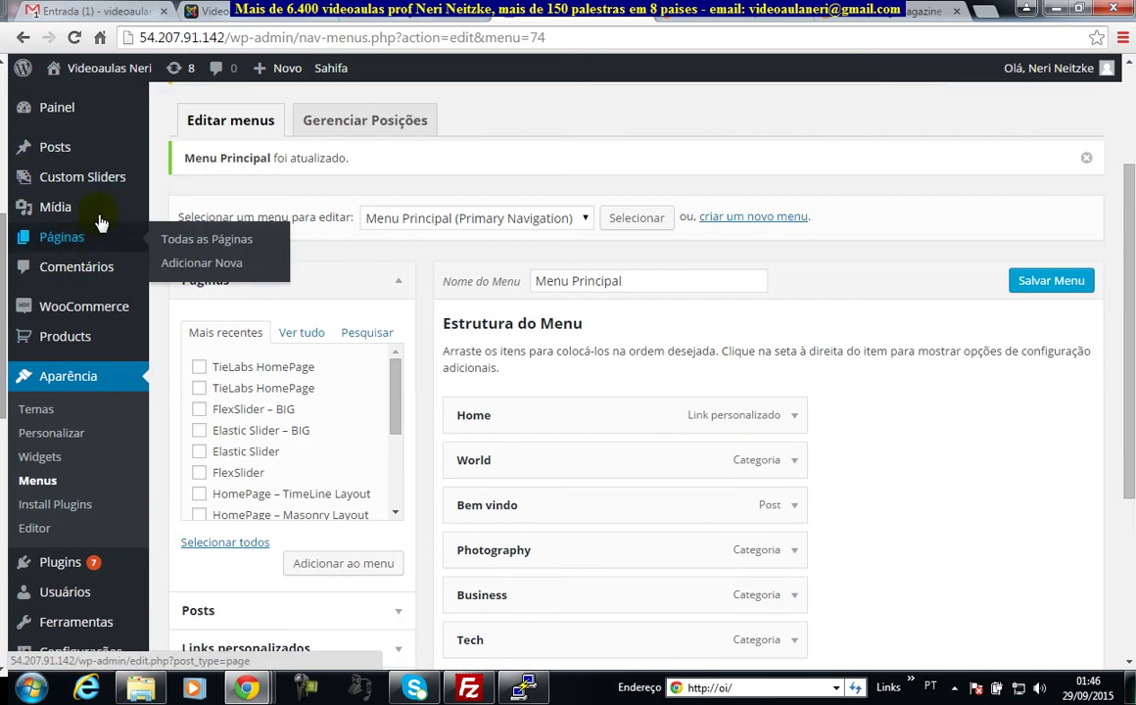
{"action": "left_click", "coordinate": [49, 148]}
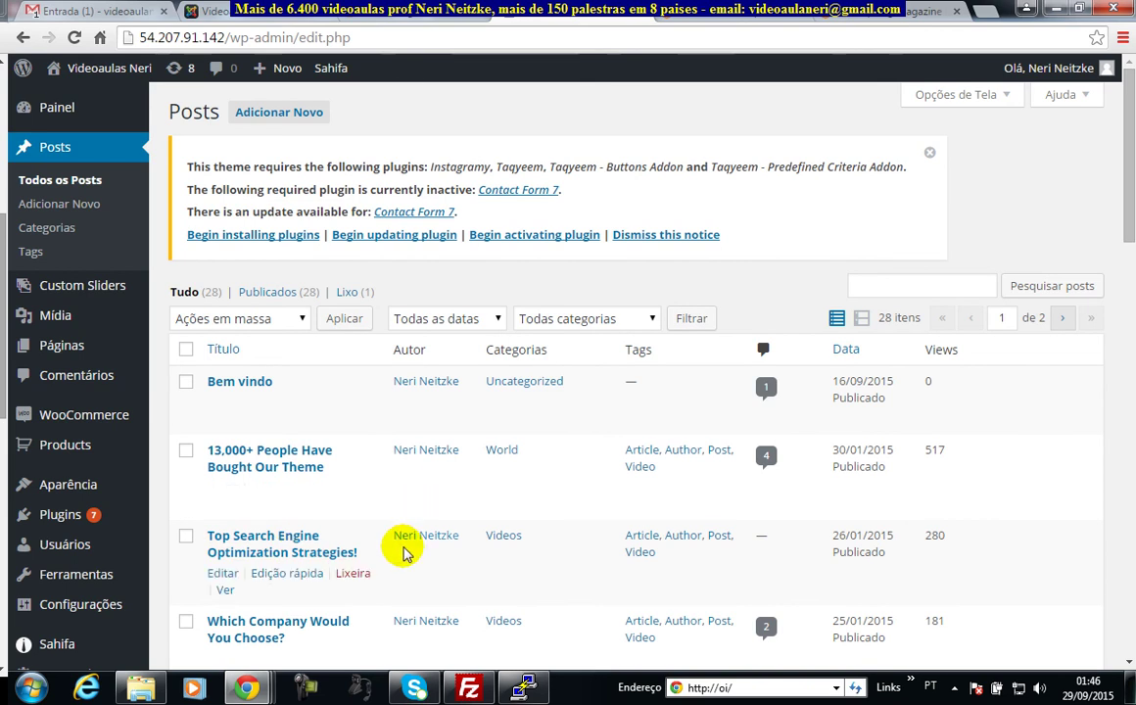
{"action": "scroll", "coordinate": [407, 517], "scroll_direction": "down", "scroll_amount": 15}
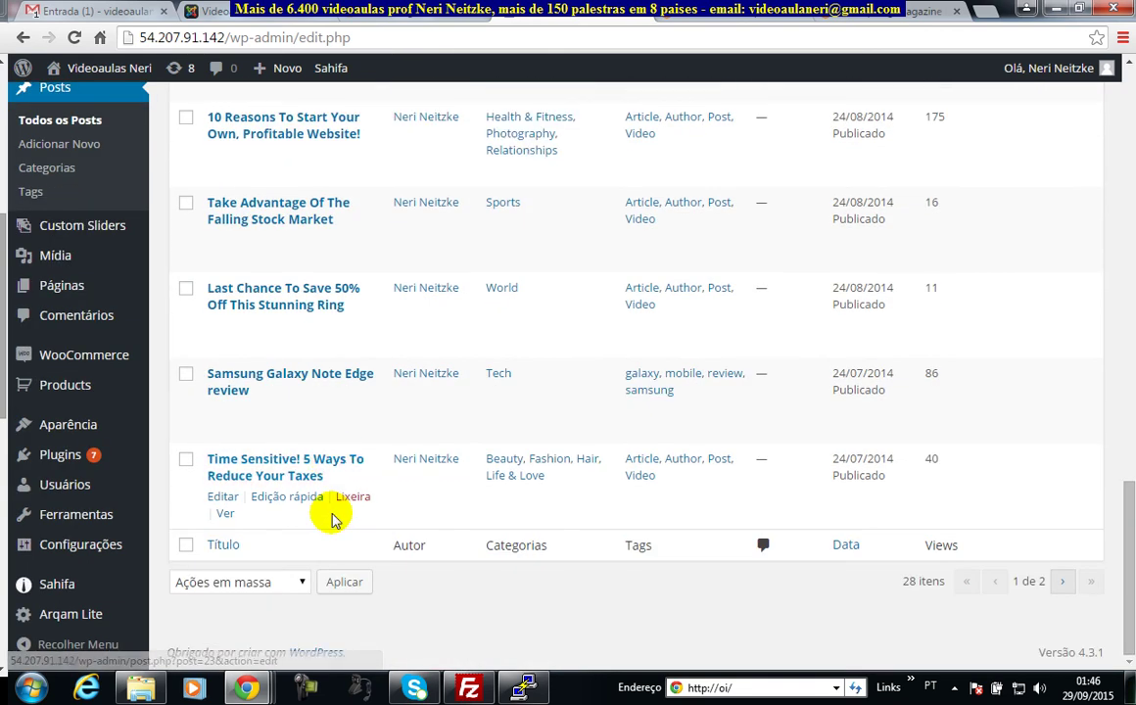
{"action": "scroll", "coordinate": [331, 514], "scroll_direction": "up", "scroll_amount": 15}
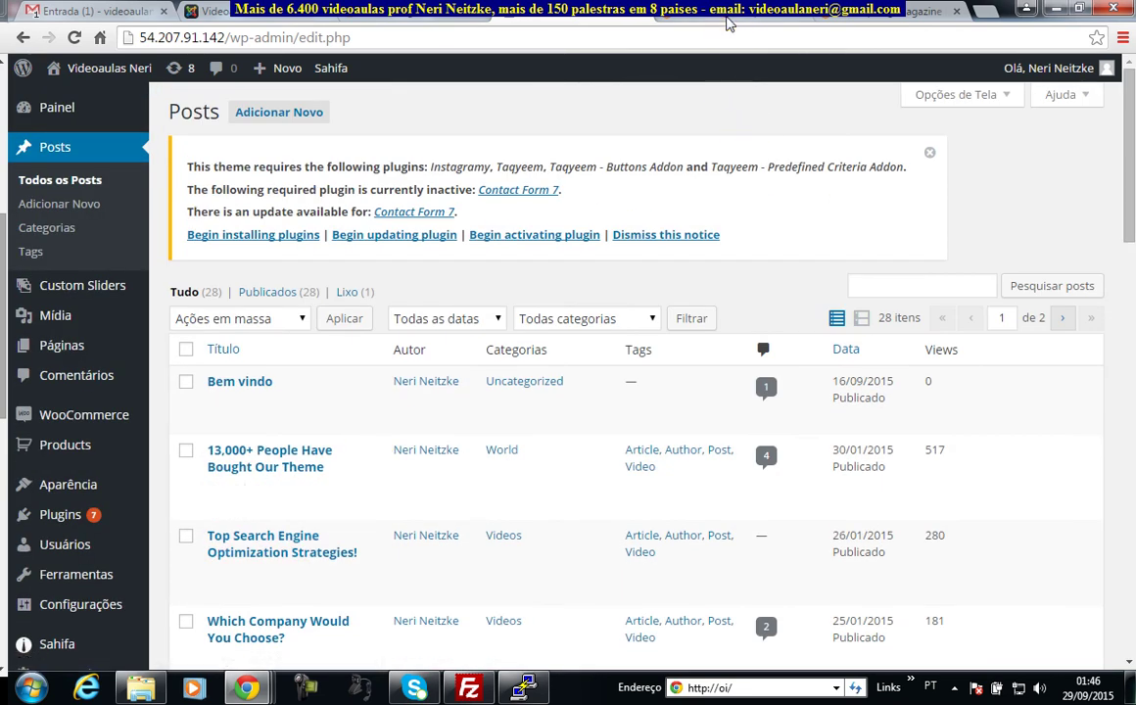
{"action": "left_click", "coordinate": [726, 18]}
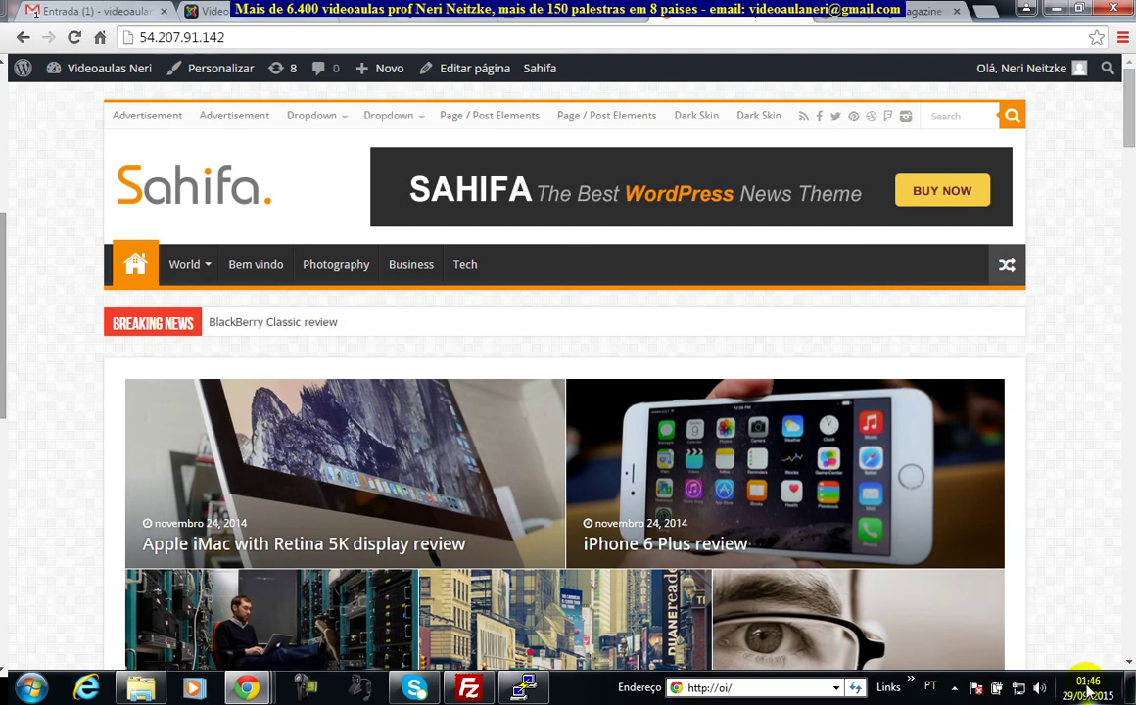